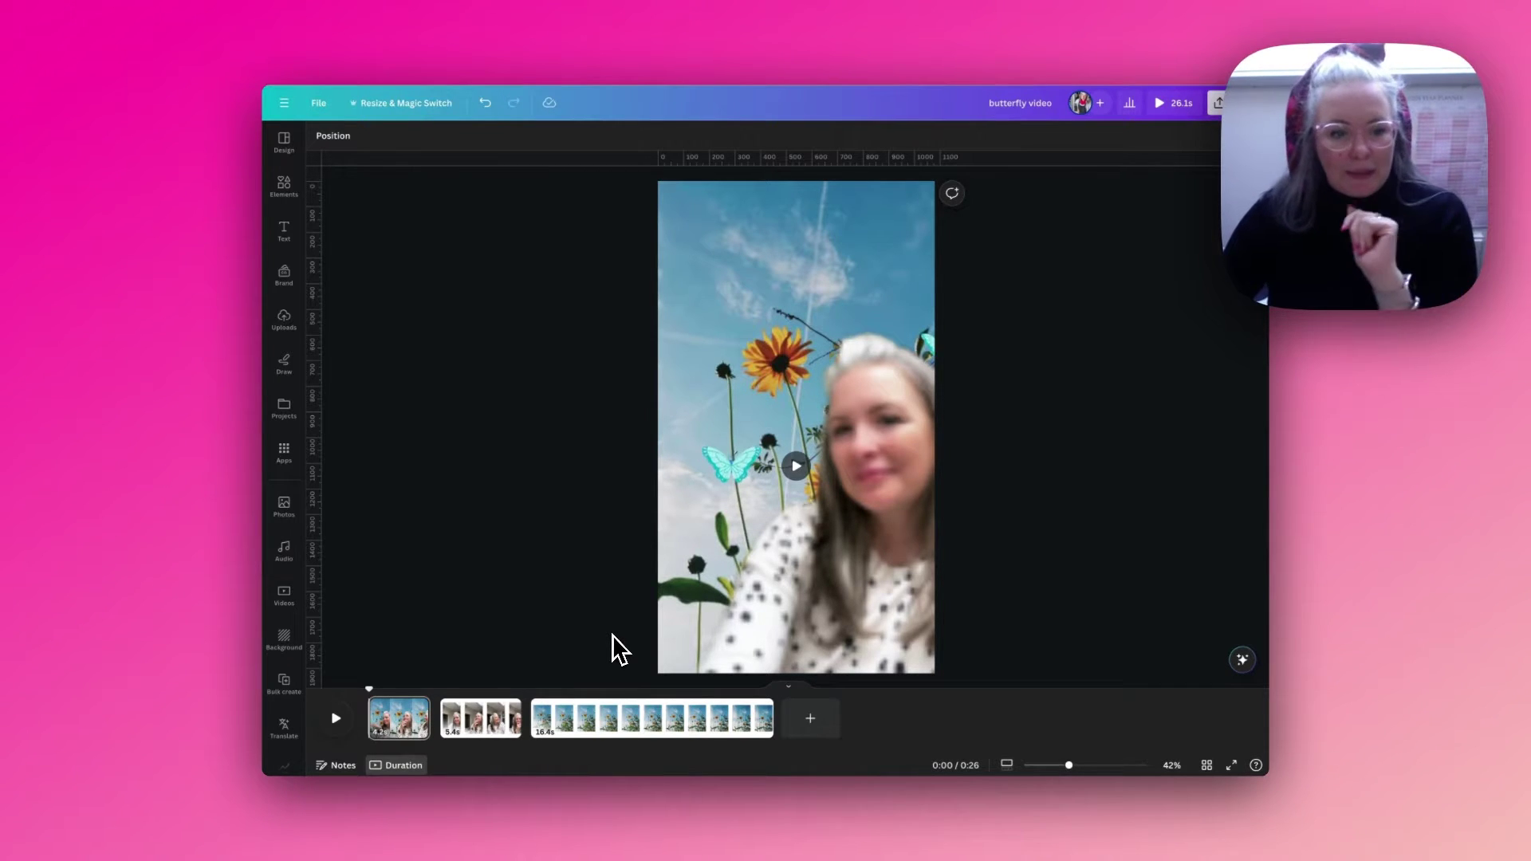
# Preview the finished video, rewind it to the start, and show the layers list
pyautogui.click(336, 719)
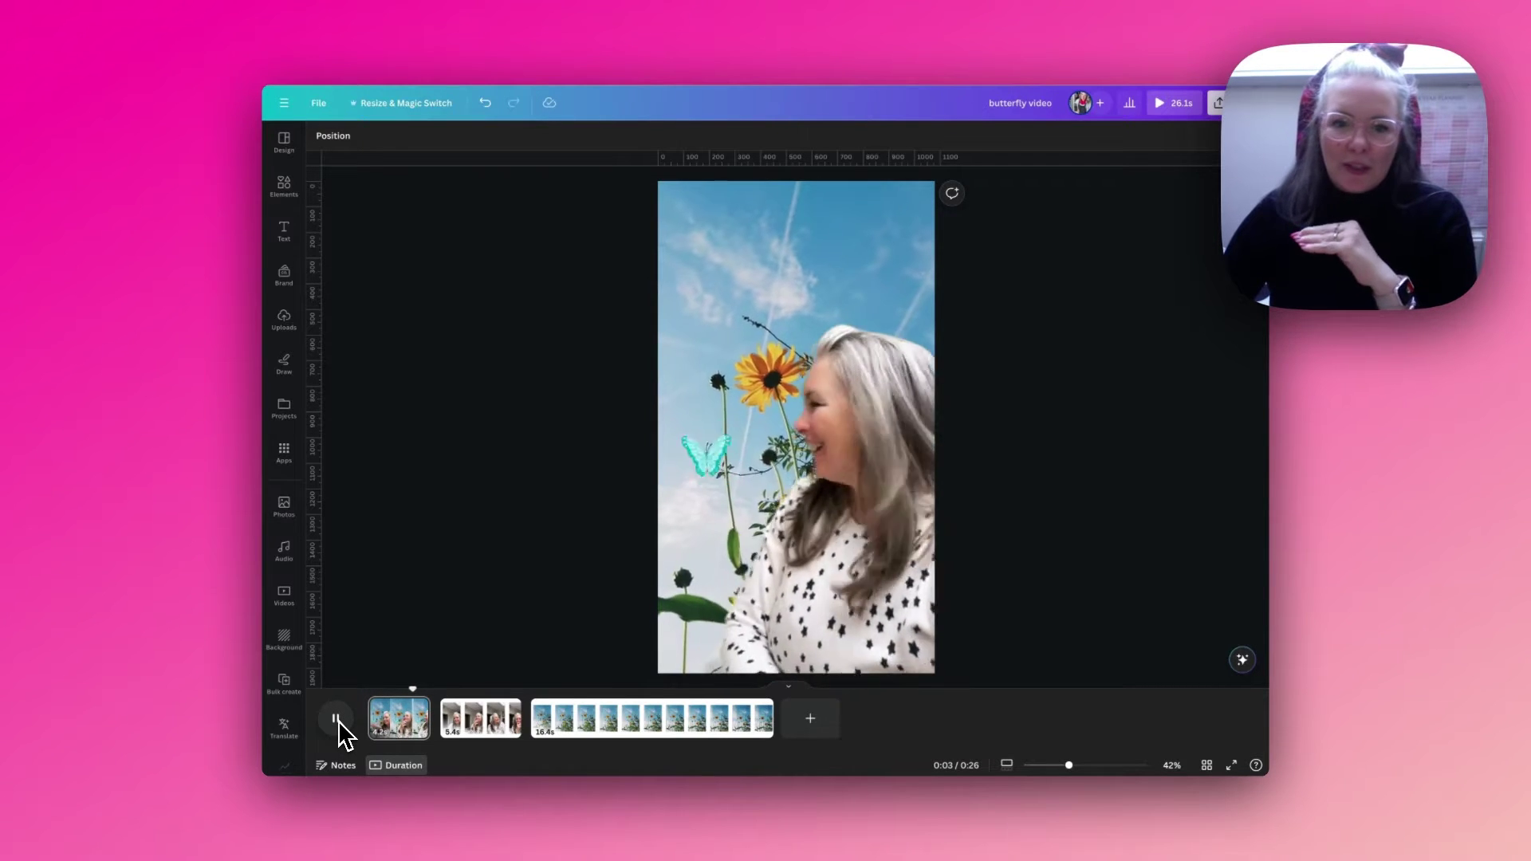
pyautogui.click(335, 719)
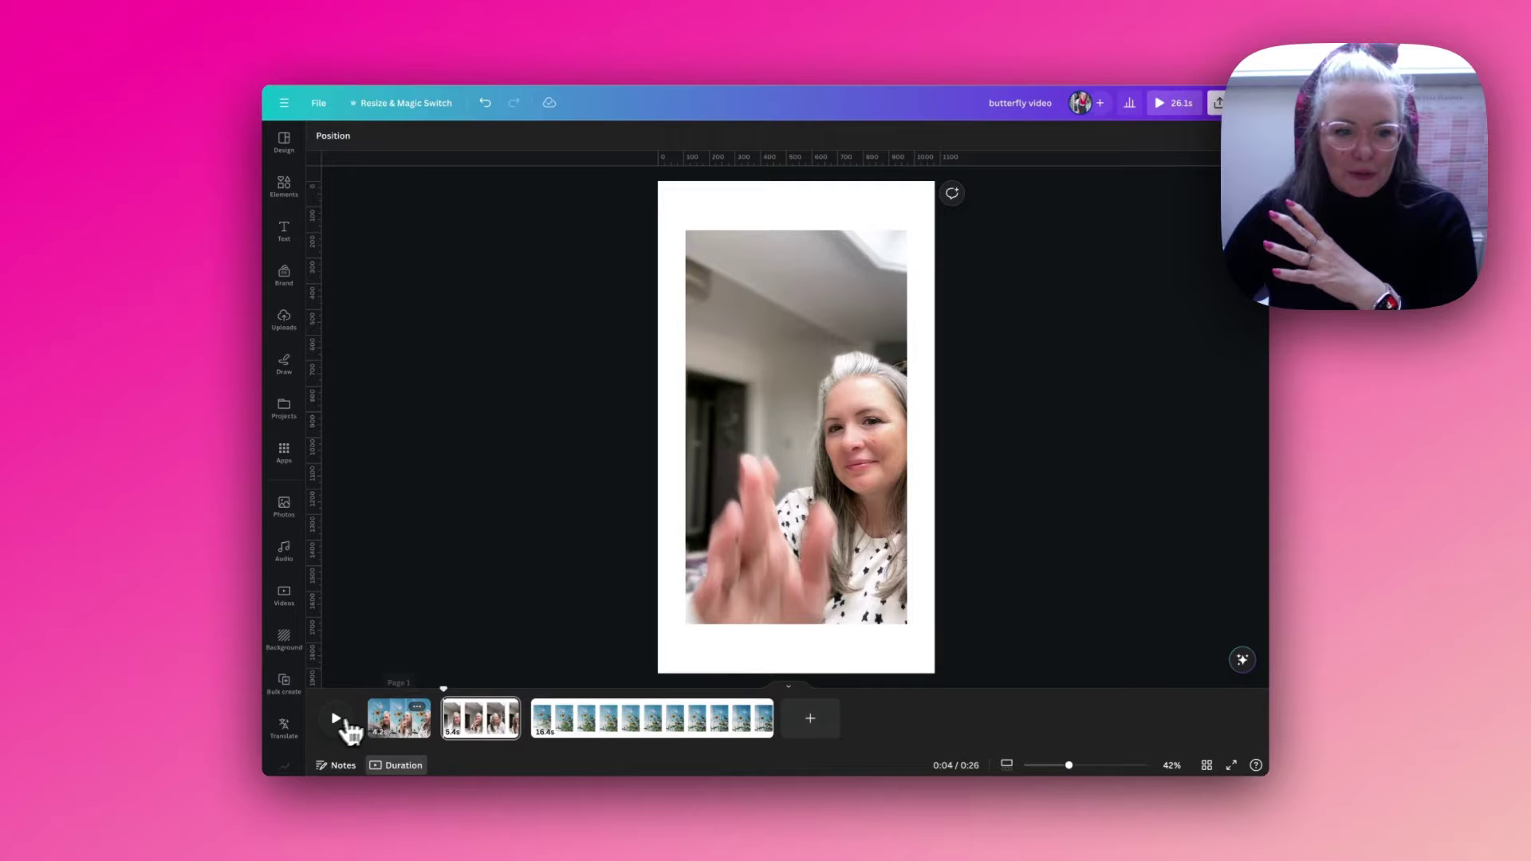
pyautogui.moveTo(451, 691); pyautogui.dragTo(364, 692)
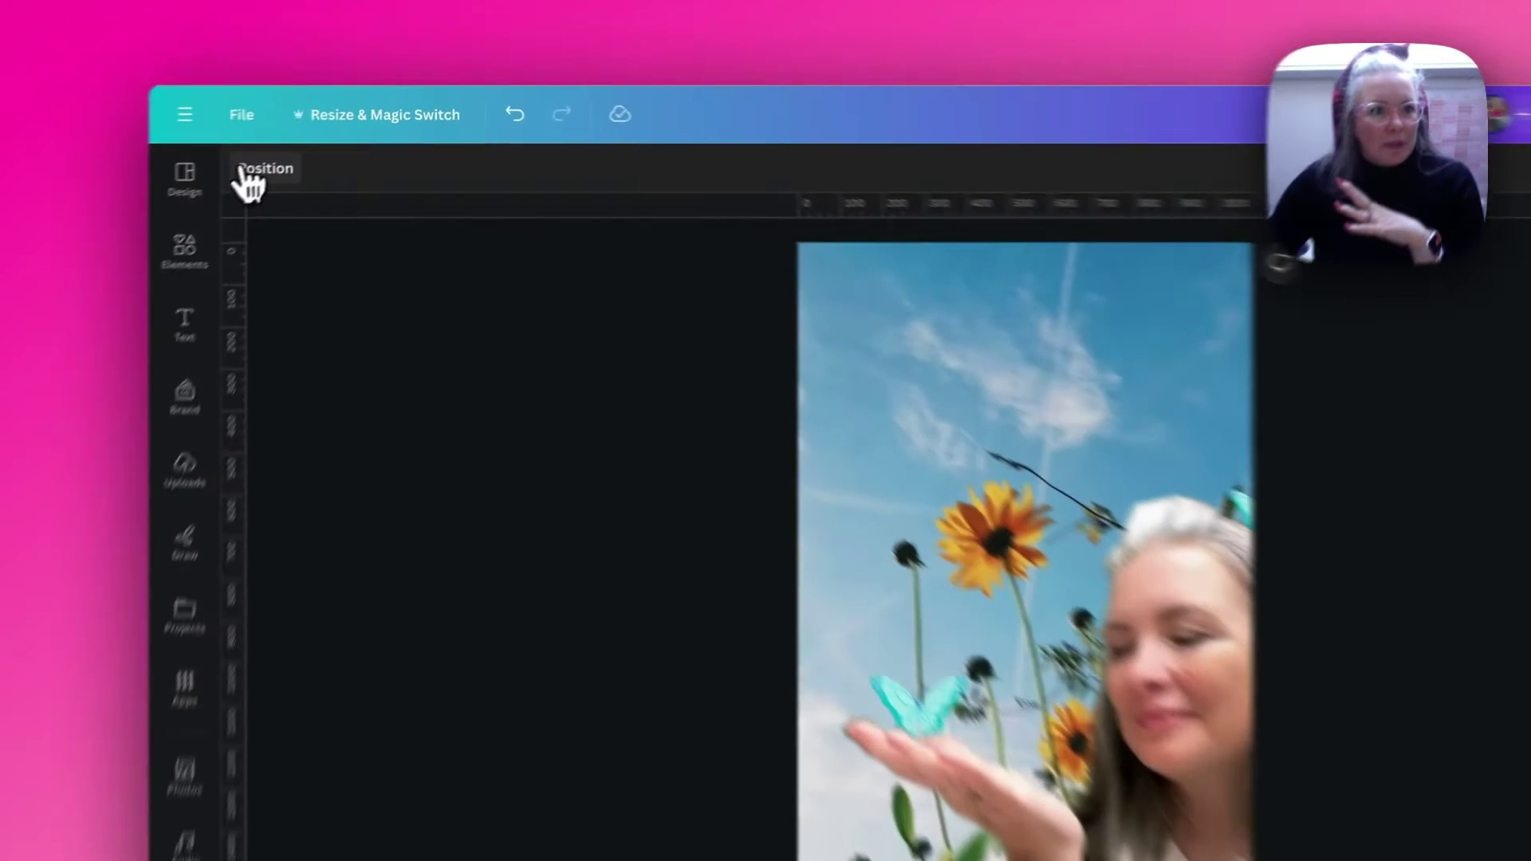
pyautogui.click(333, 136)
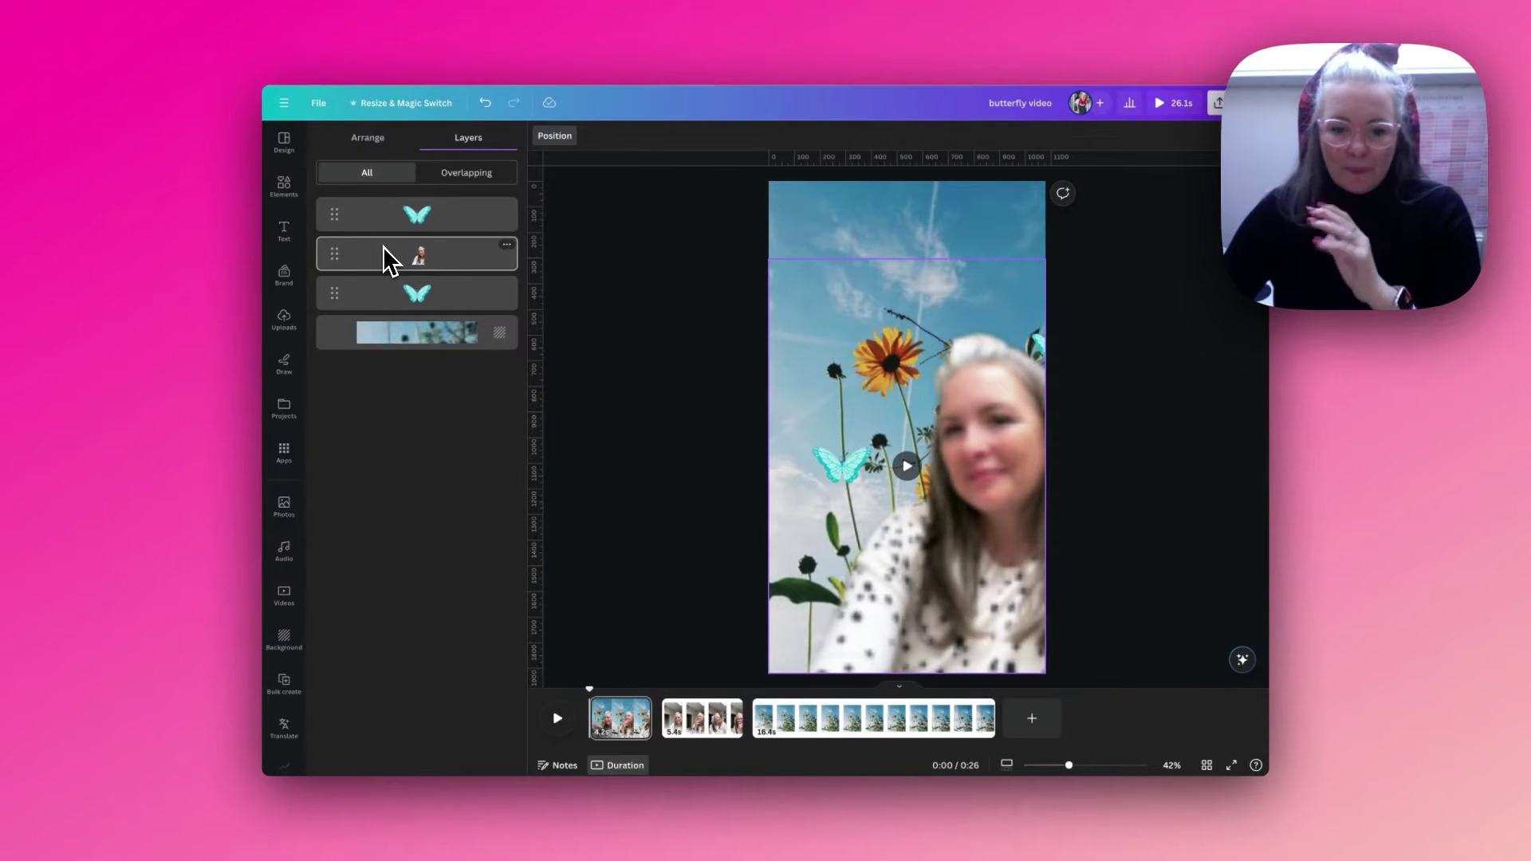
# Go to page 2, play the presenter's raw indoor clip, and select her video
pyautogui.click(708, 726)
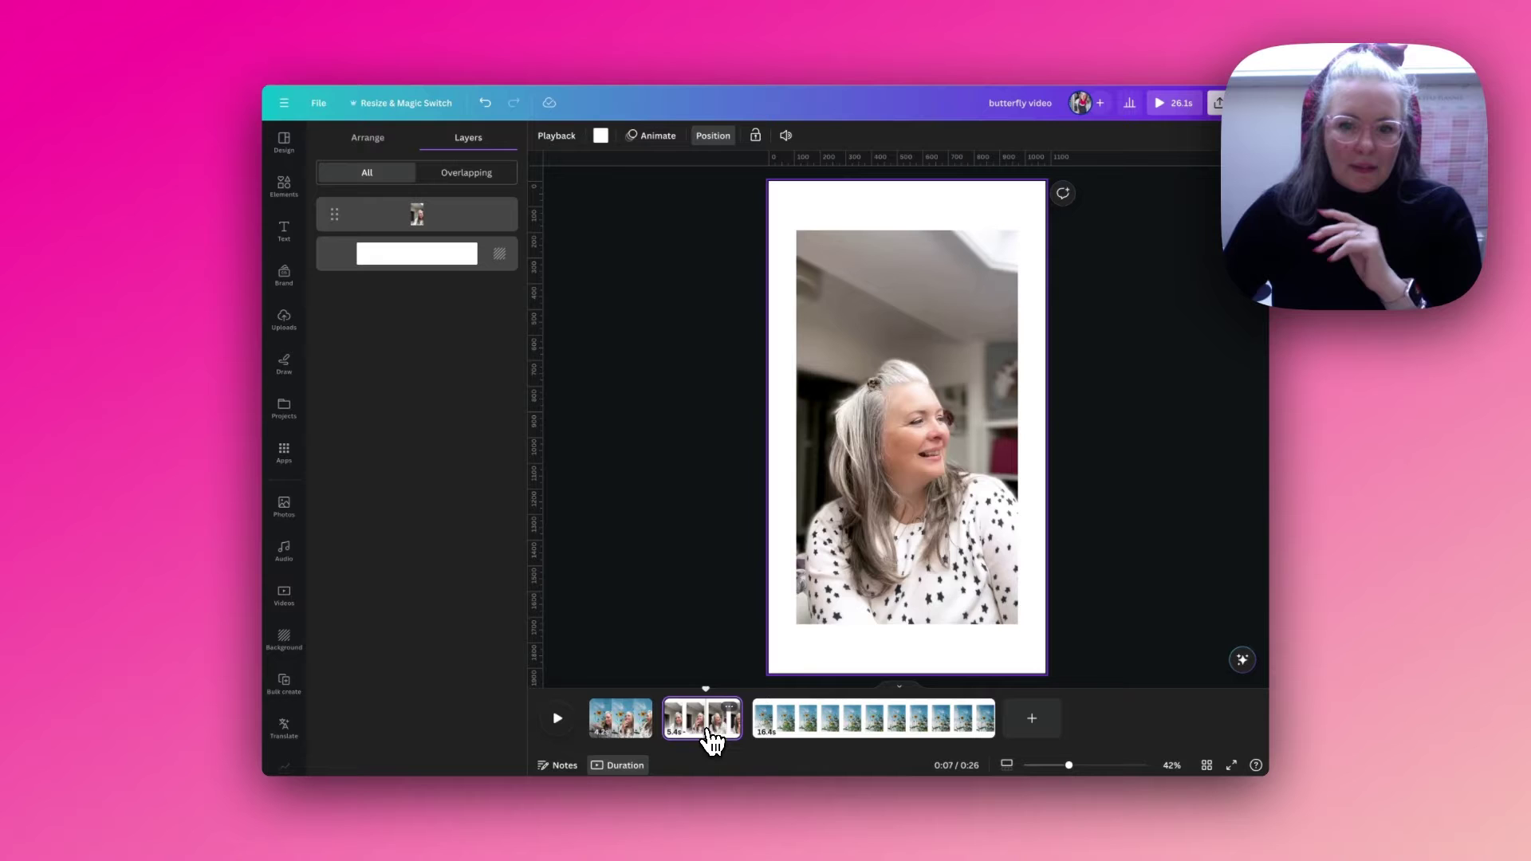
pyautogui.click(896, 496)
pyautogui.click(789, 443)
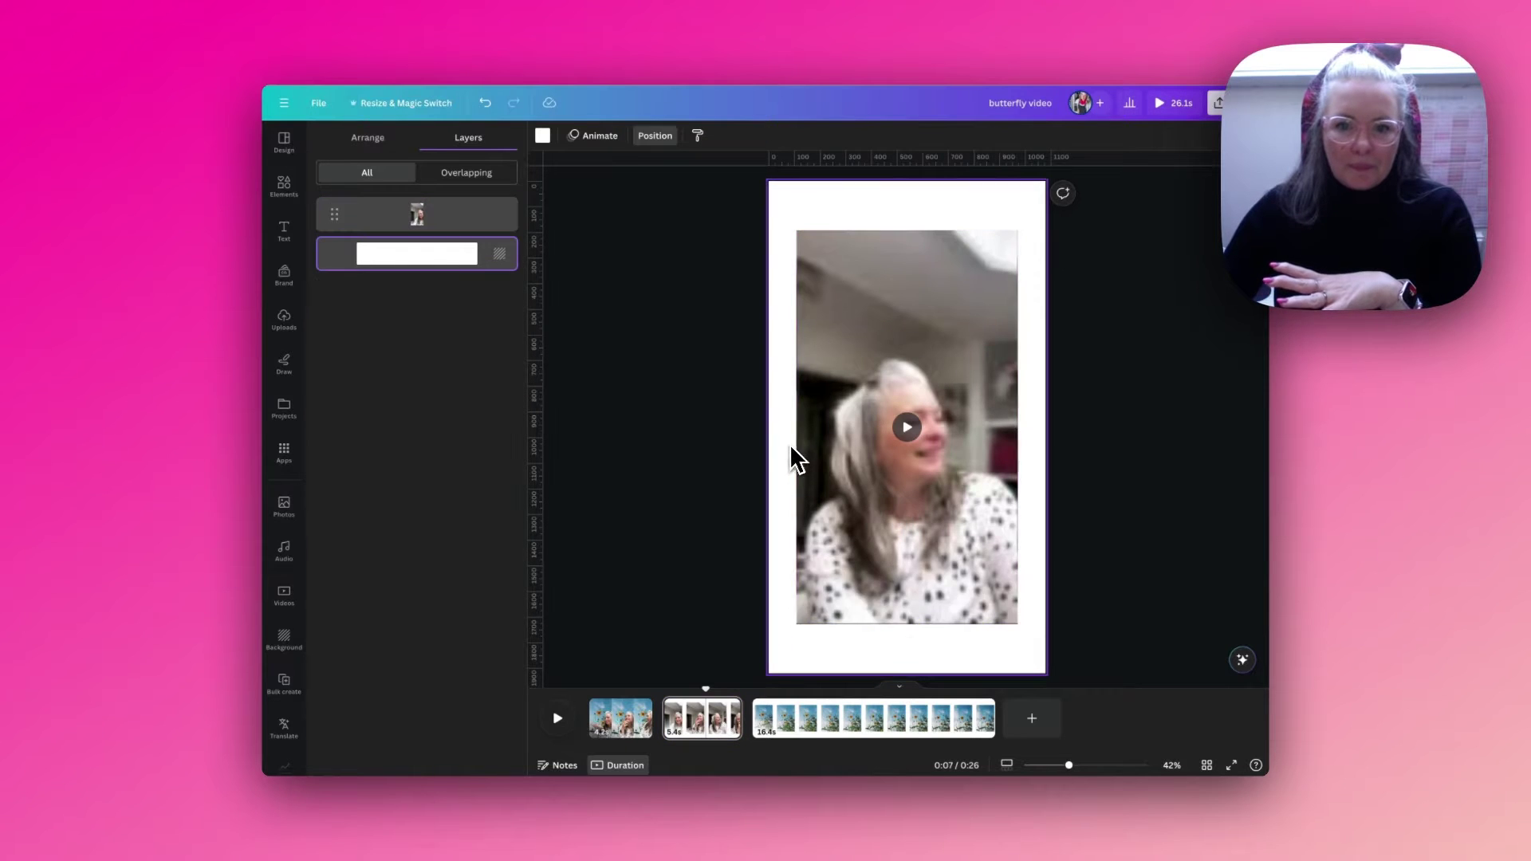
pyautogui.click(915, 430)
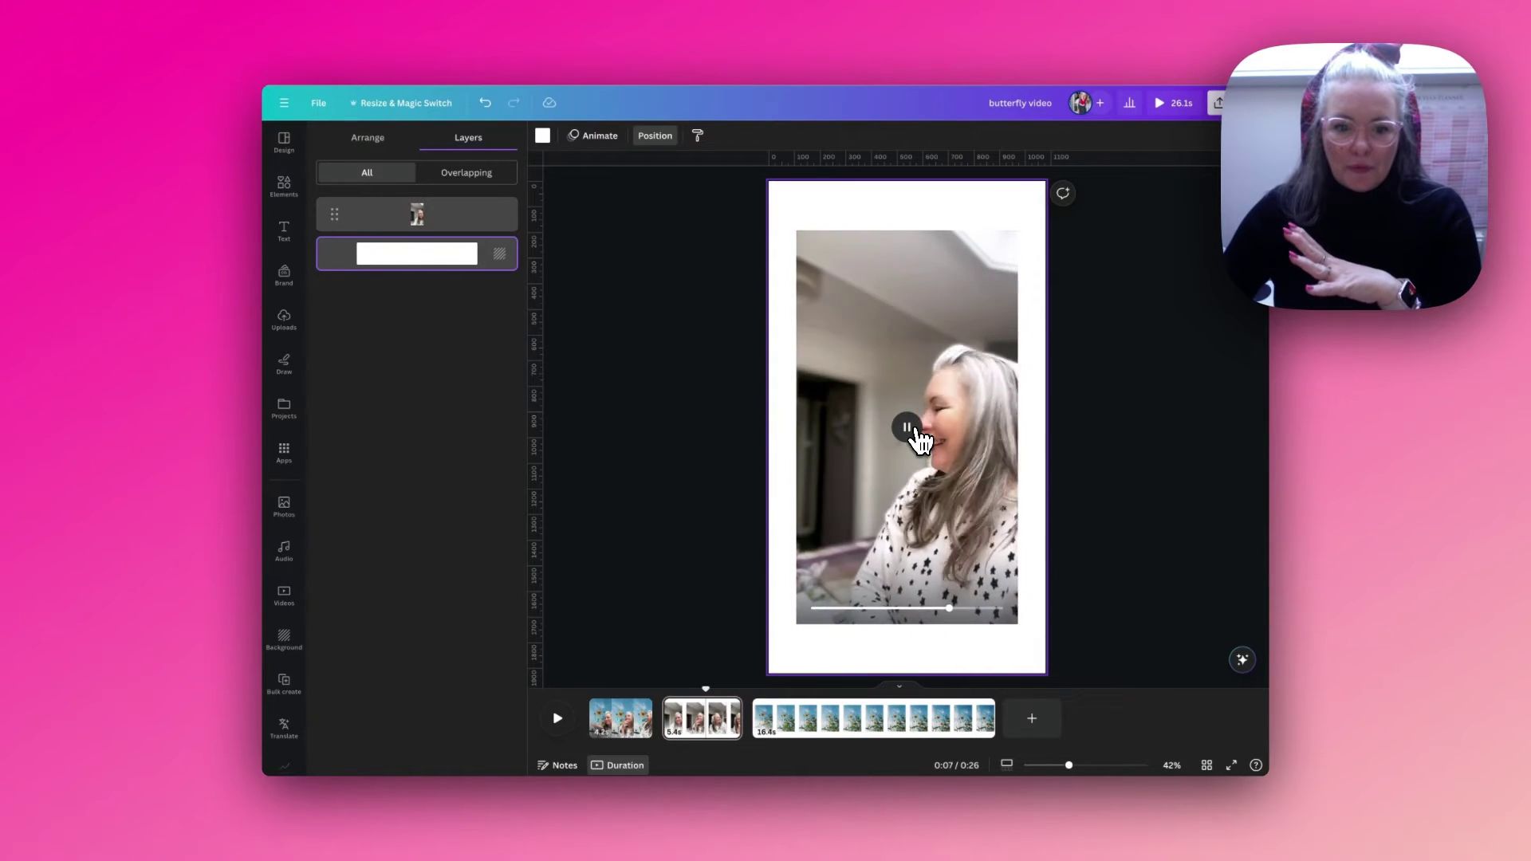
pyautogui.moveTo(704, 688); pyautogui.dragTo(661, 687)
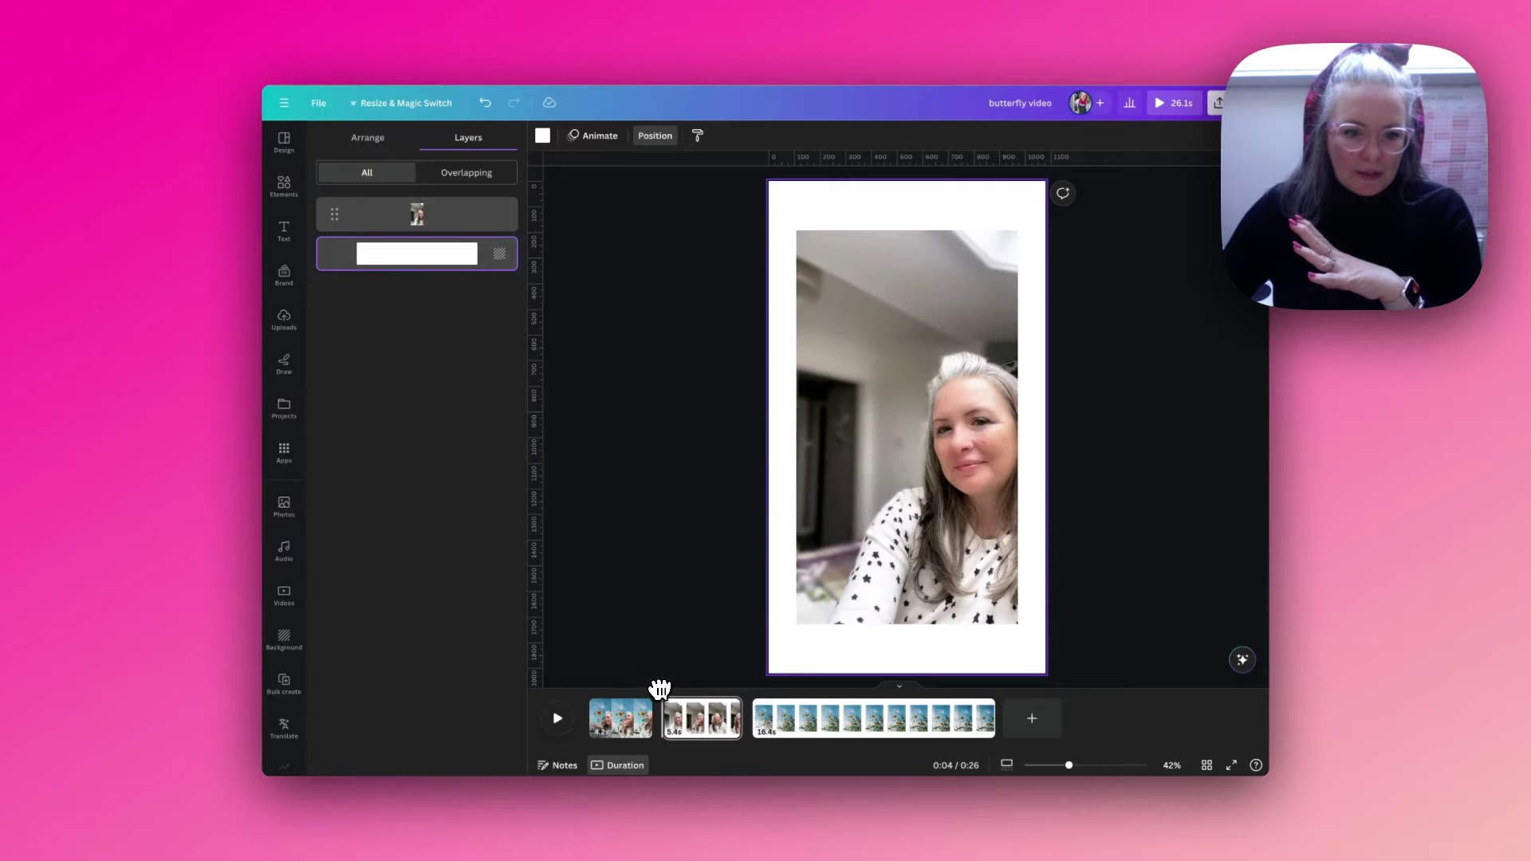
pyautogui.click(558, 720)
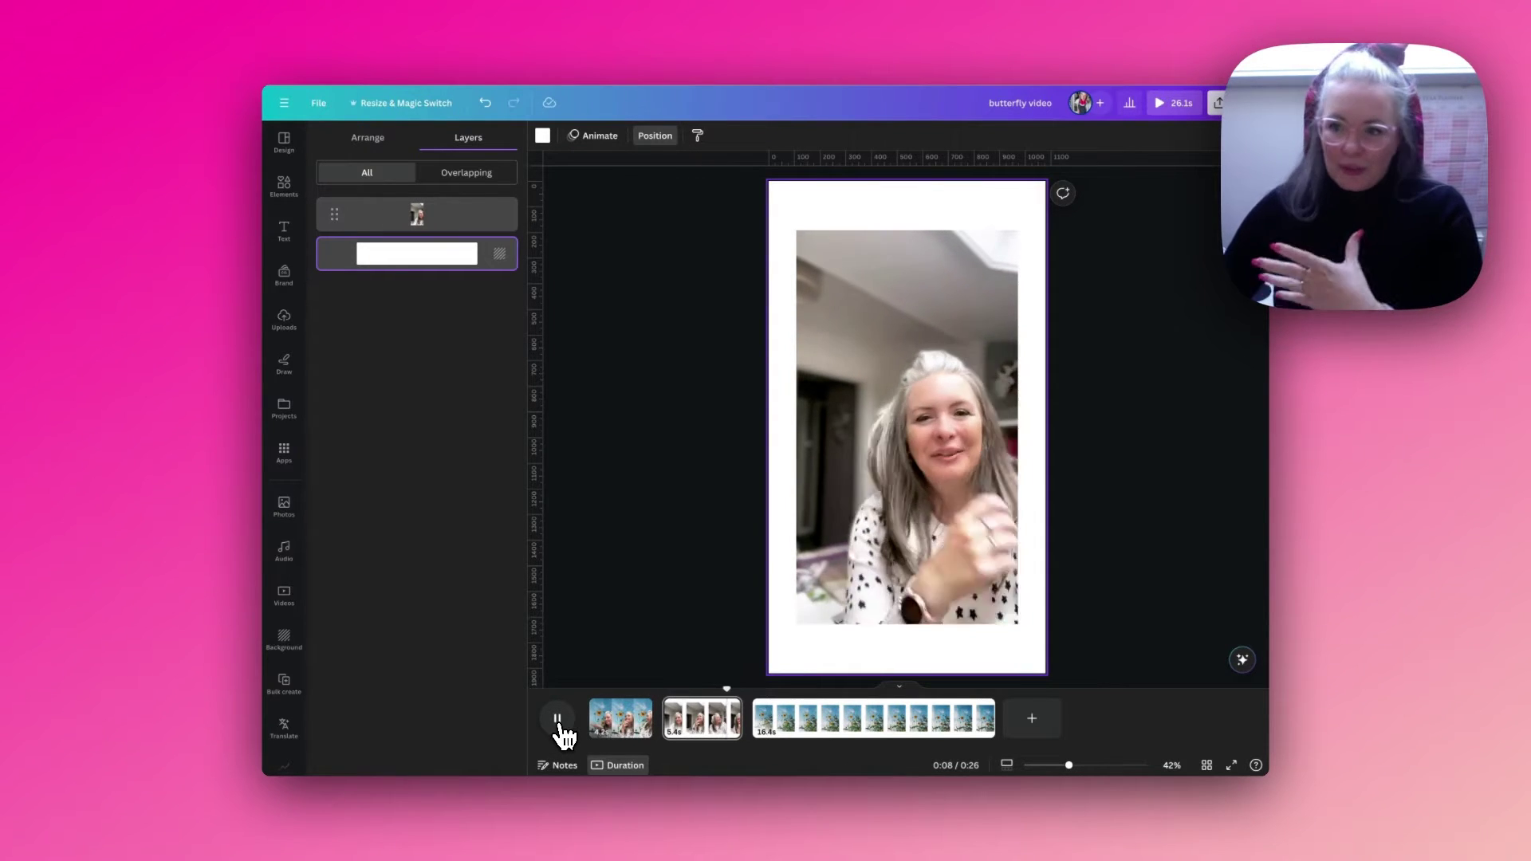
pyautogui.click(558, 720)
pyautogui.click(698, 722)
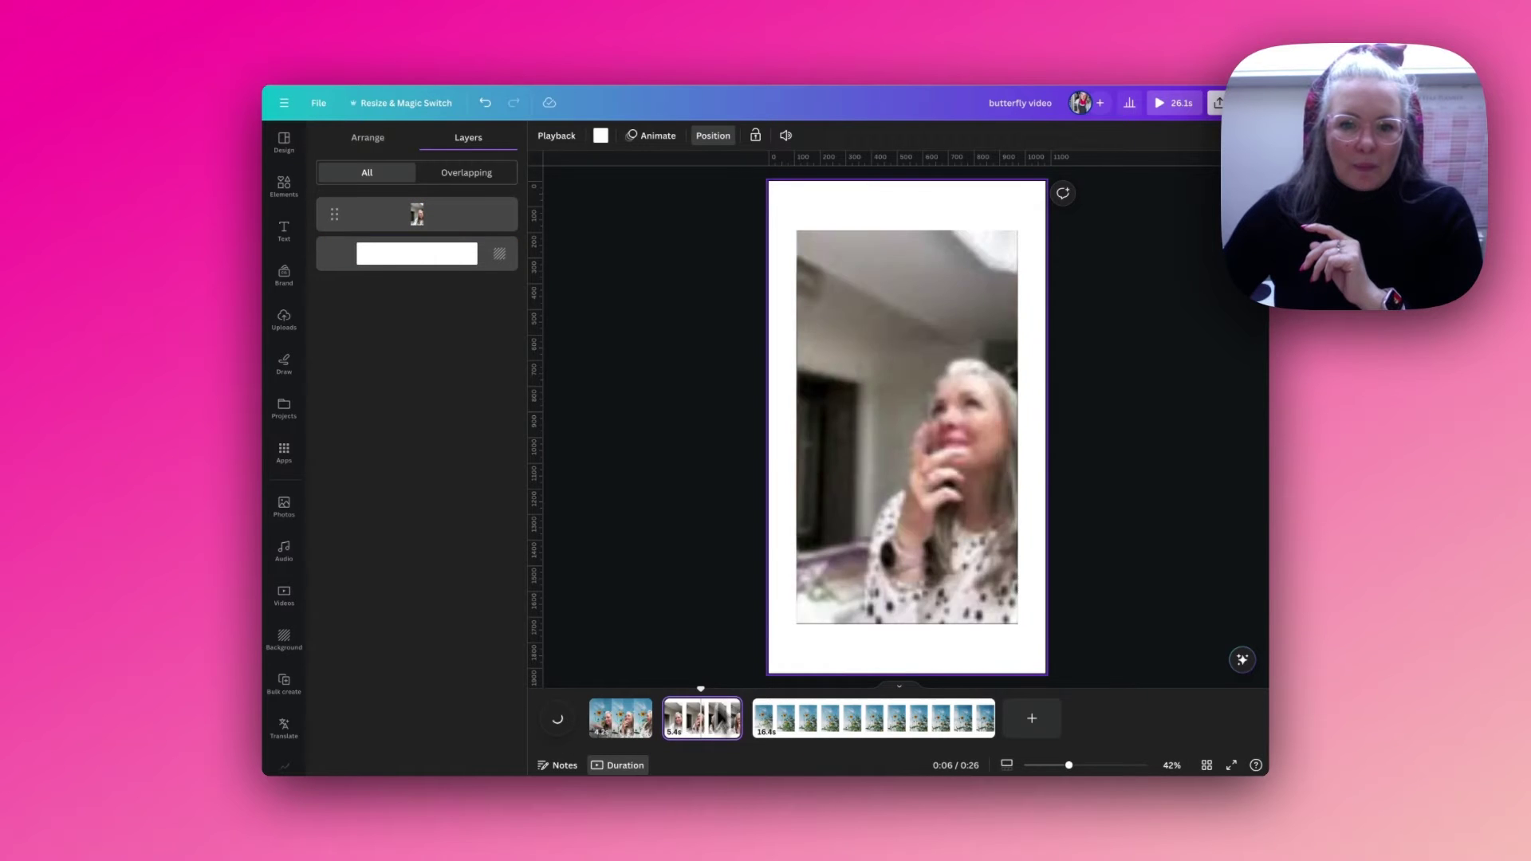
pyautogui.click(829, 533)
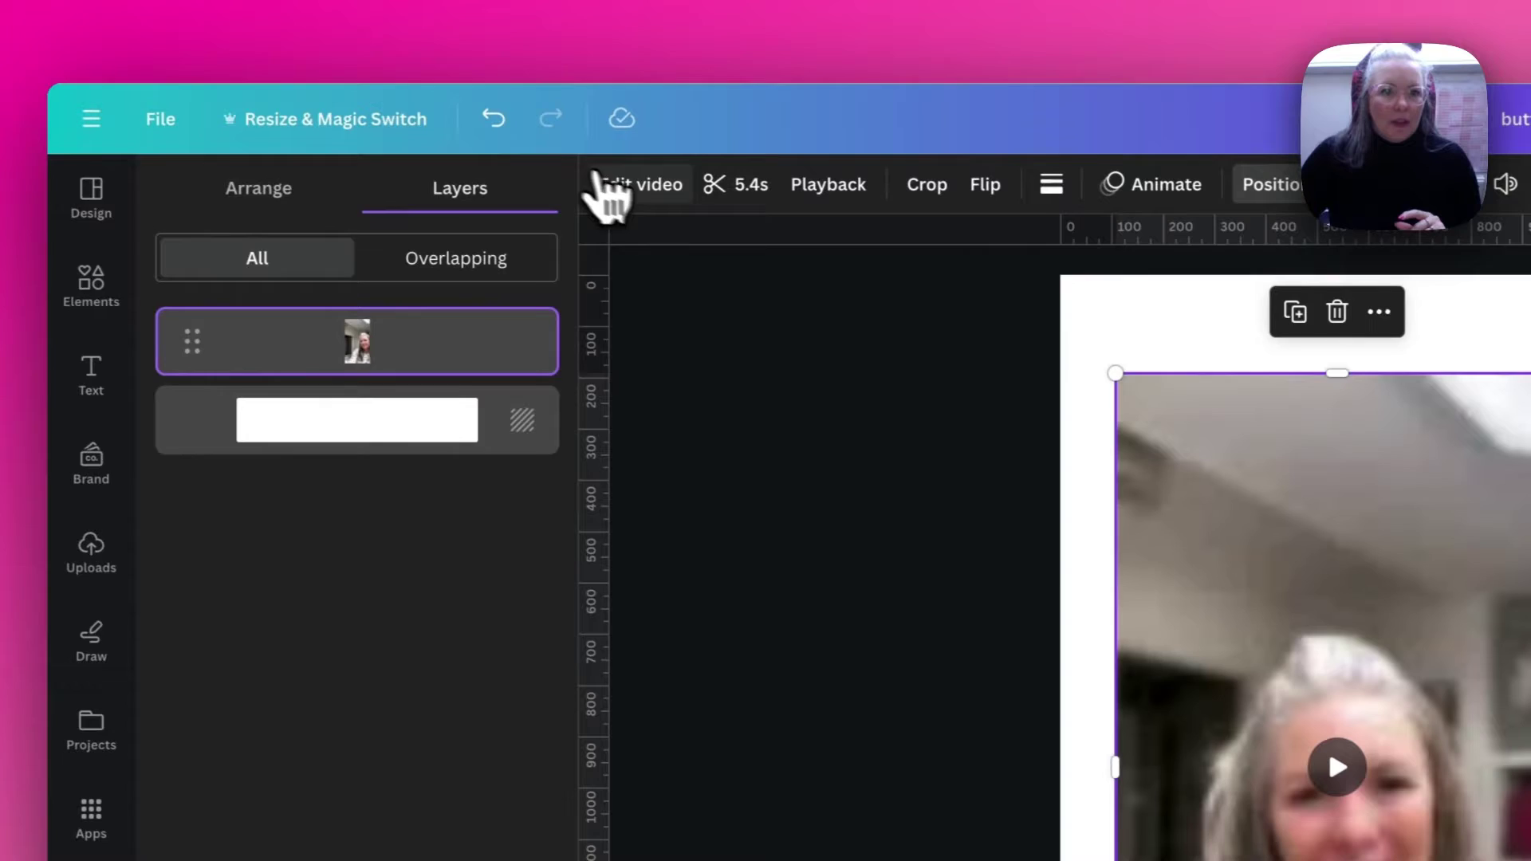
# Apply Background Remover from Edit video's effects to the presenter's page 2 clip
pyautogui.click(659, 194)
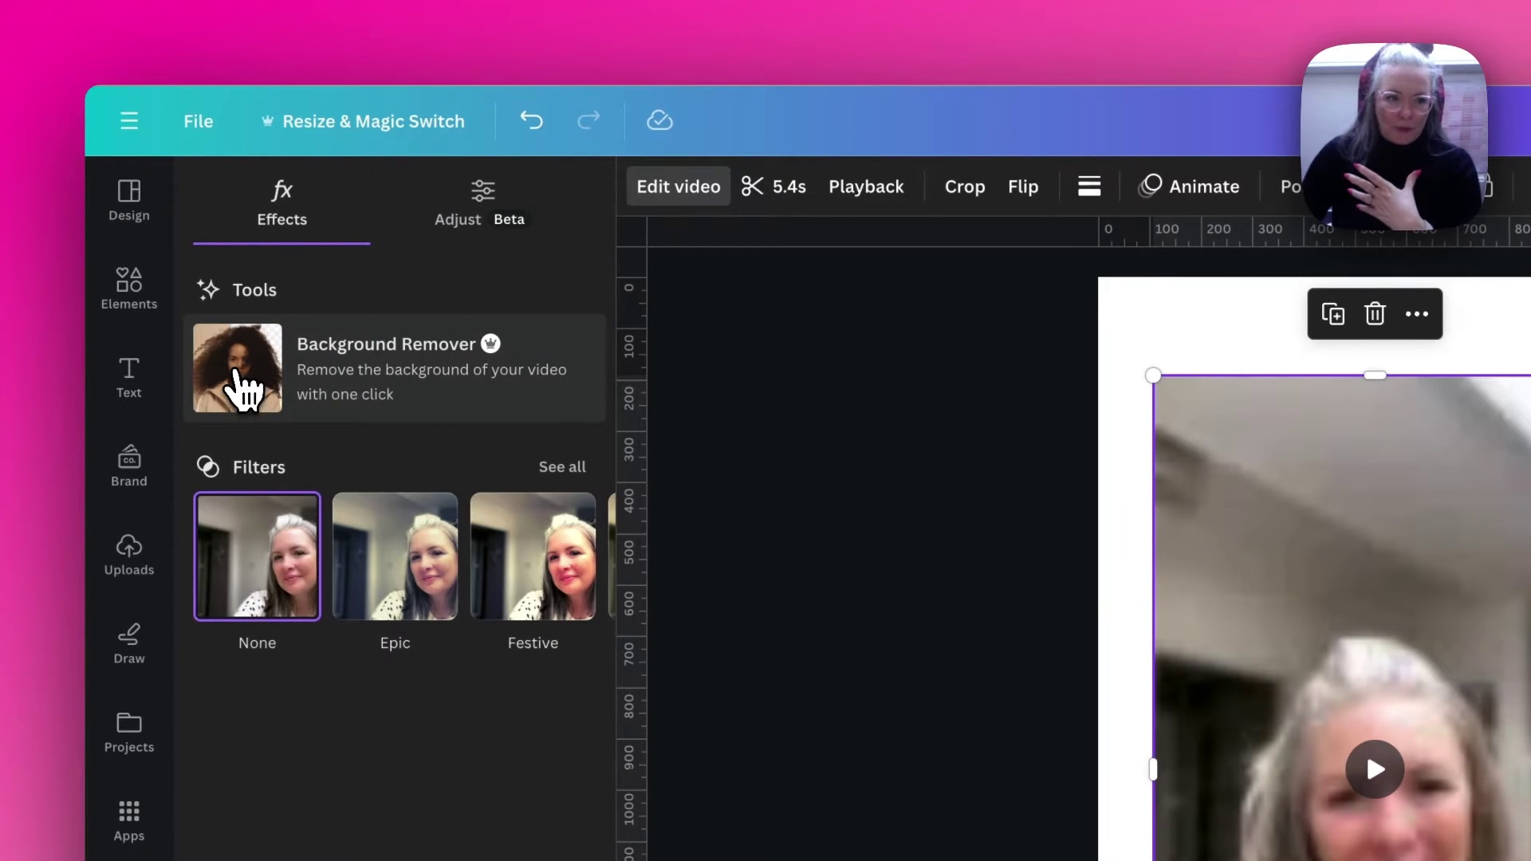
pyautogui.click(239, 382)
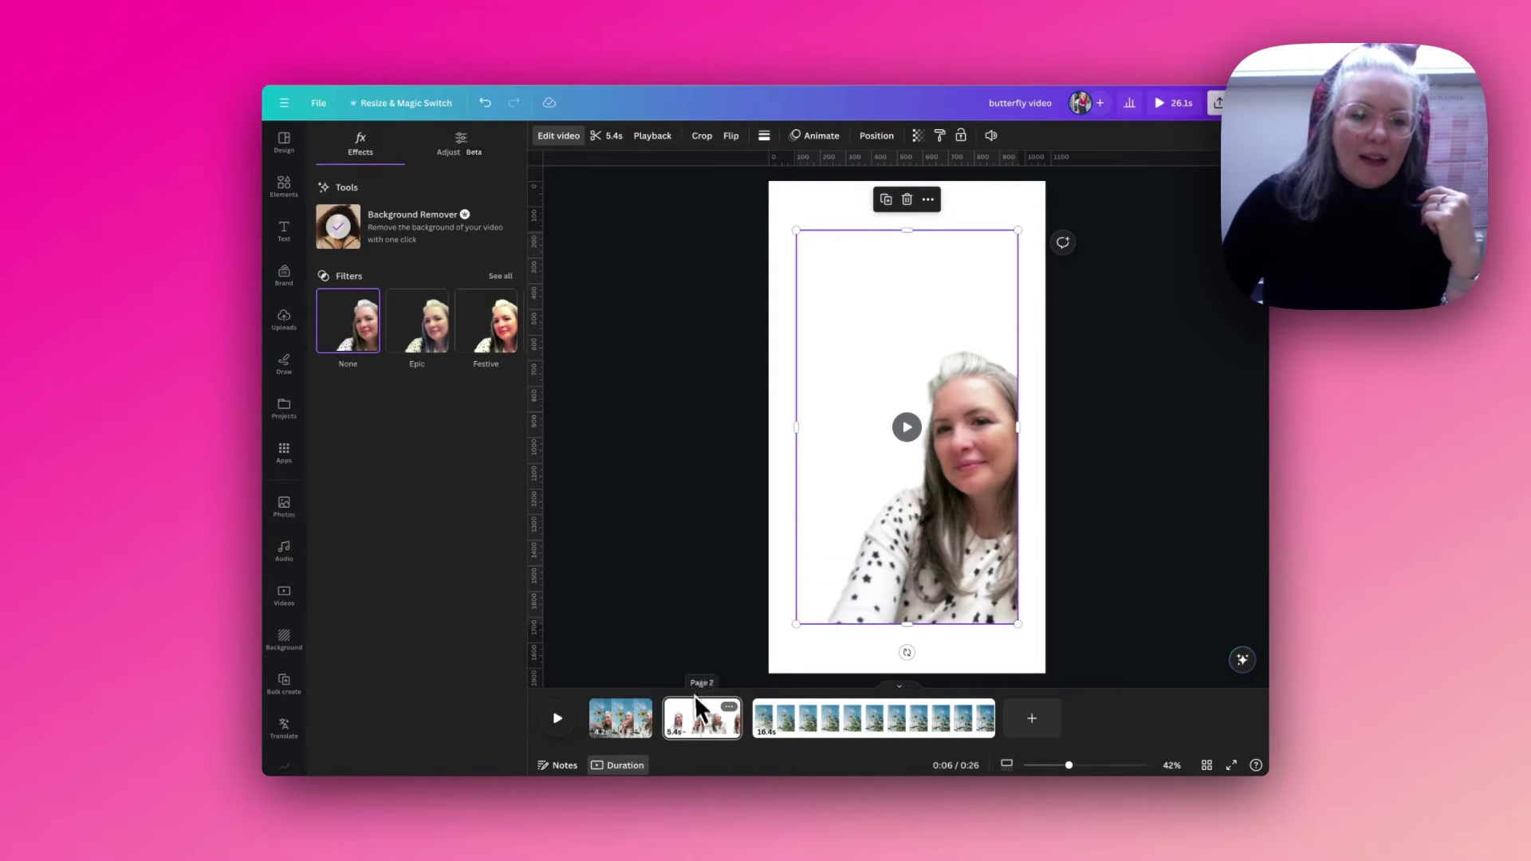
# Go to page 3's sunflower clip and browse stock flower-and-blue-sky videos in Elements
pyautogui.click(765, 725)
pyautogui.moveTo(796, 425)
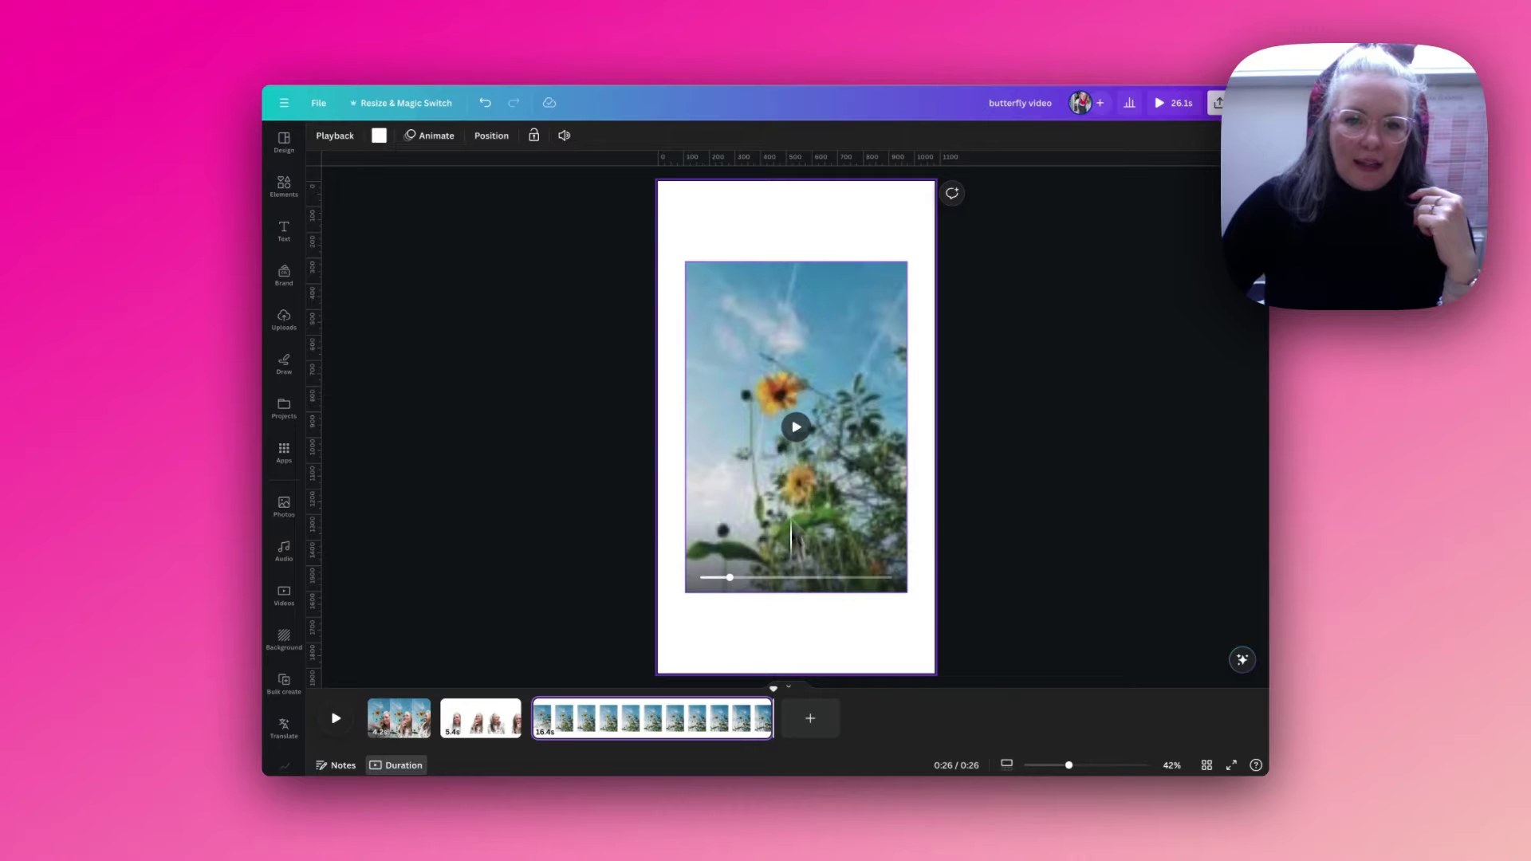
pyautogui.click(711, 221)
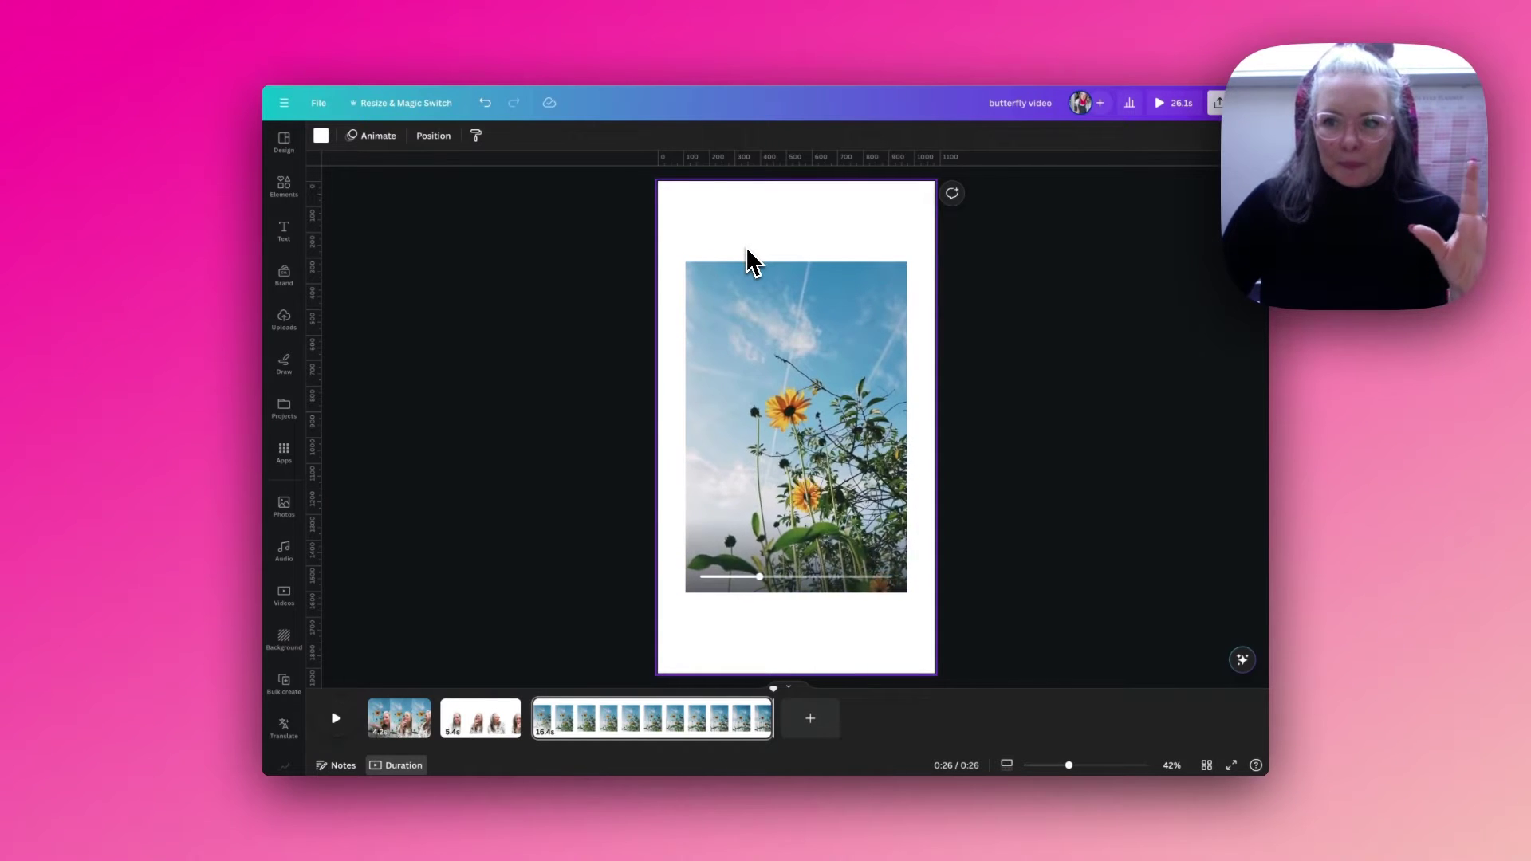
pyautogui.click(284, 186)
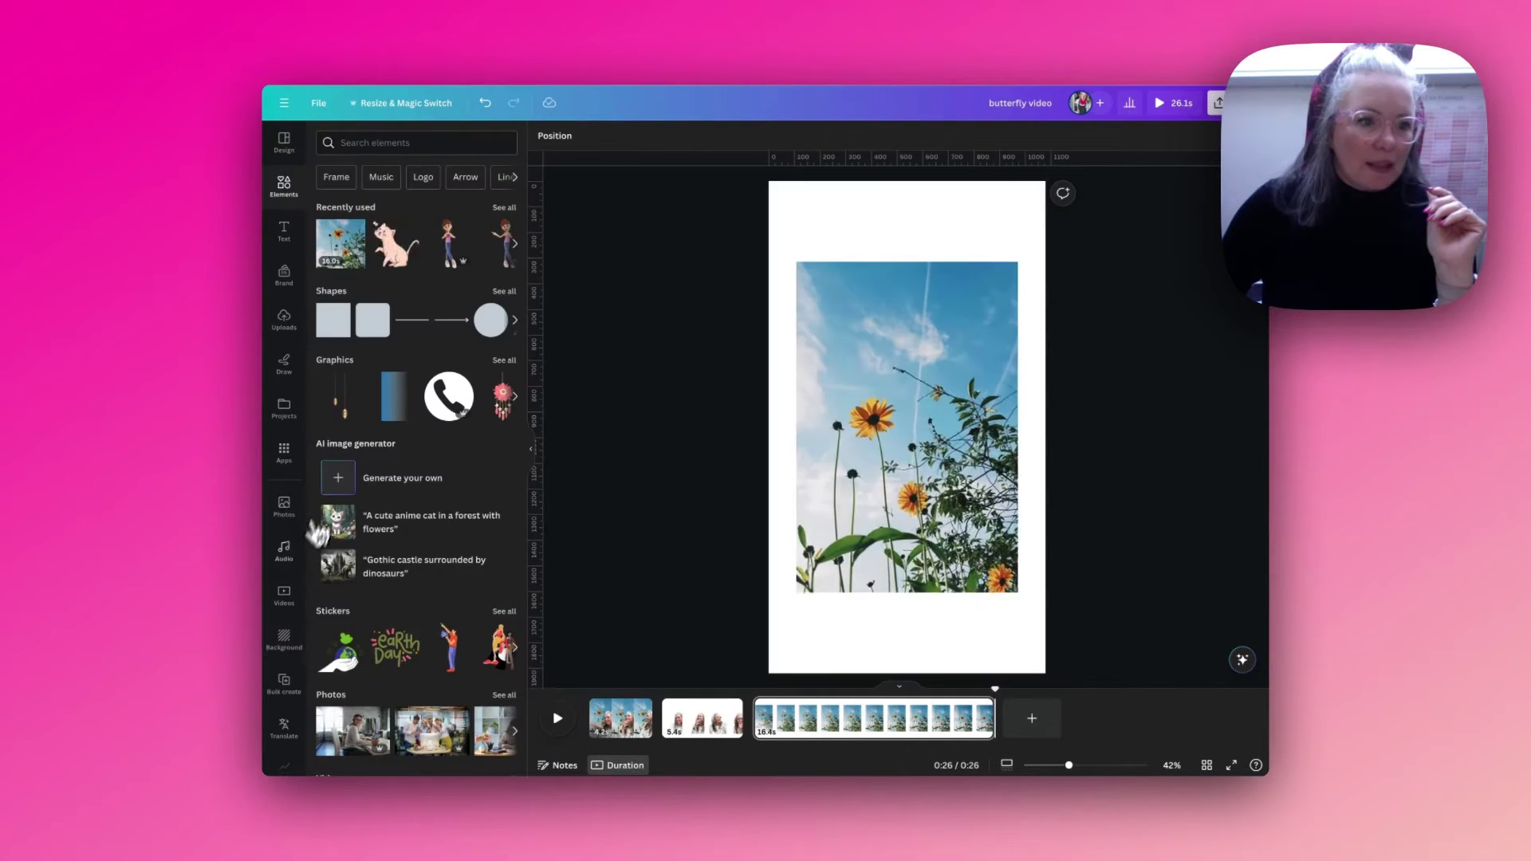
pyautogui.click(284, 610)
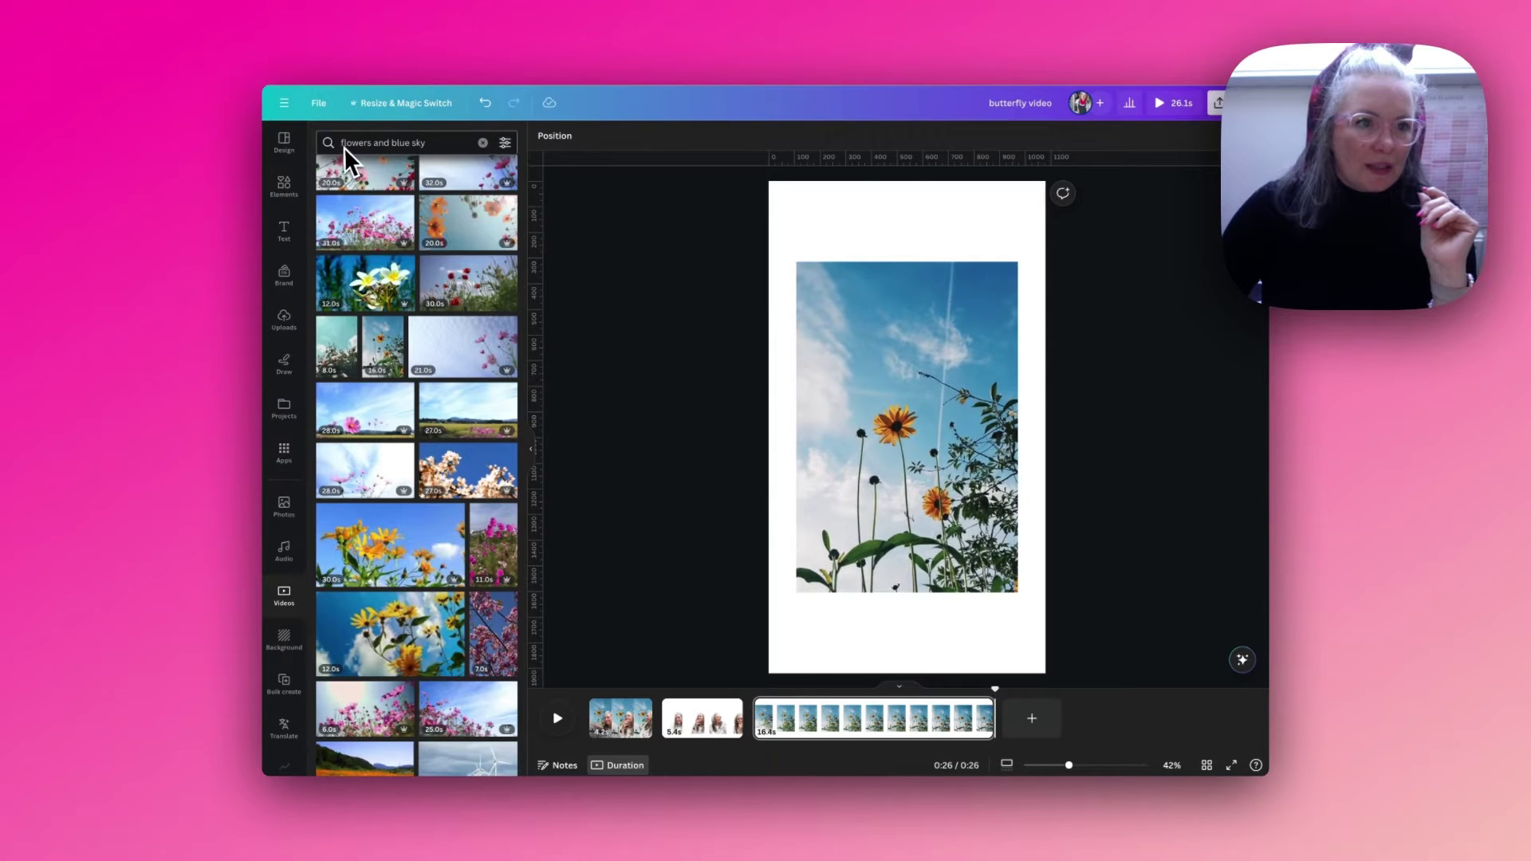
pyautogui.moveTo(467, 220)
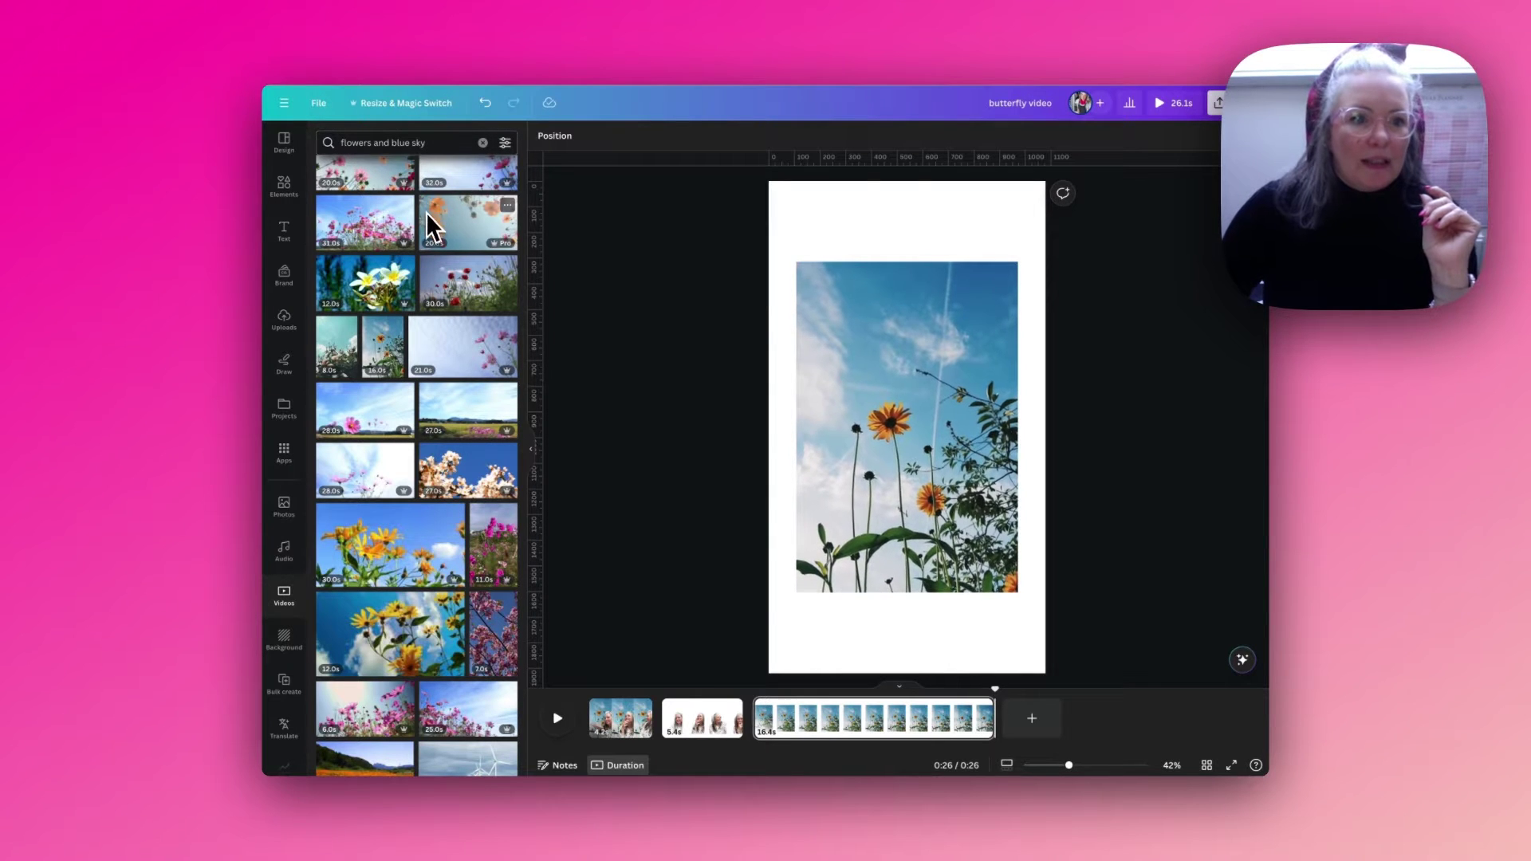
pyautogui.scroll(-2, 427, 215)
pyautogui.scroll(-2, 427, 216)
pyautogui.scroll(-2, 427, 215)
pyautogui.scroll(-1, 427, 217)
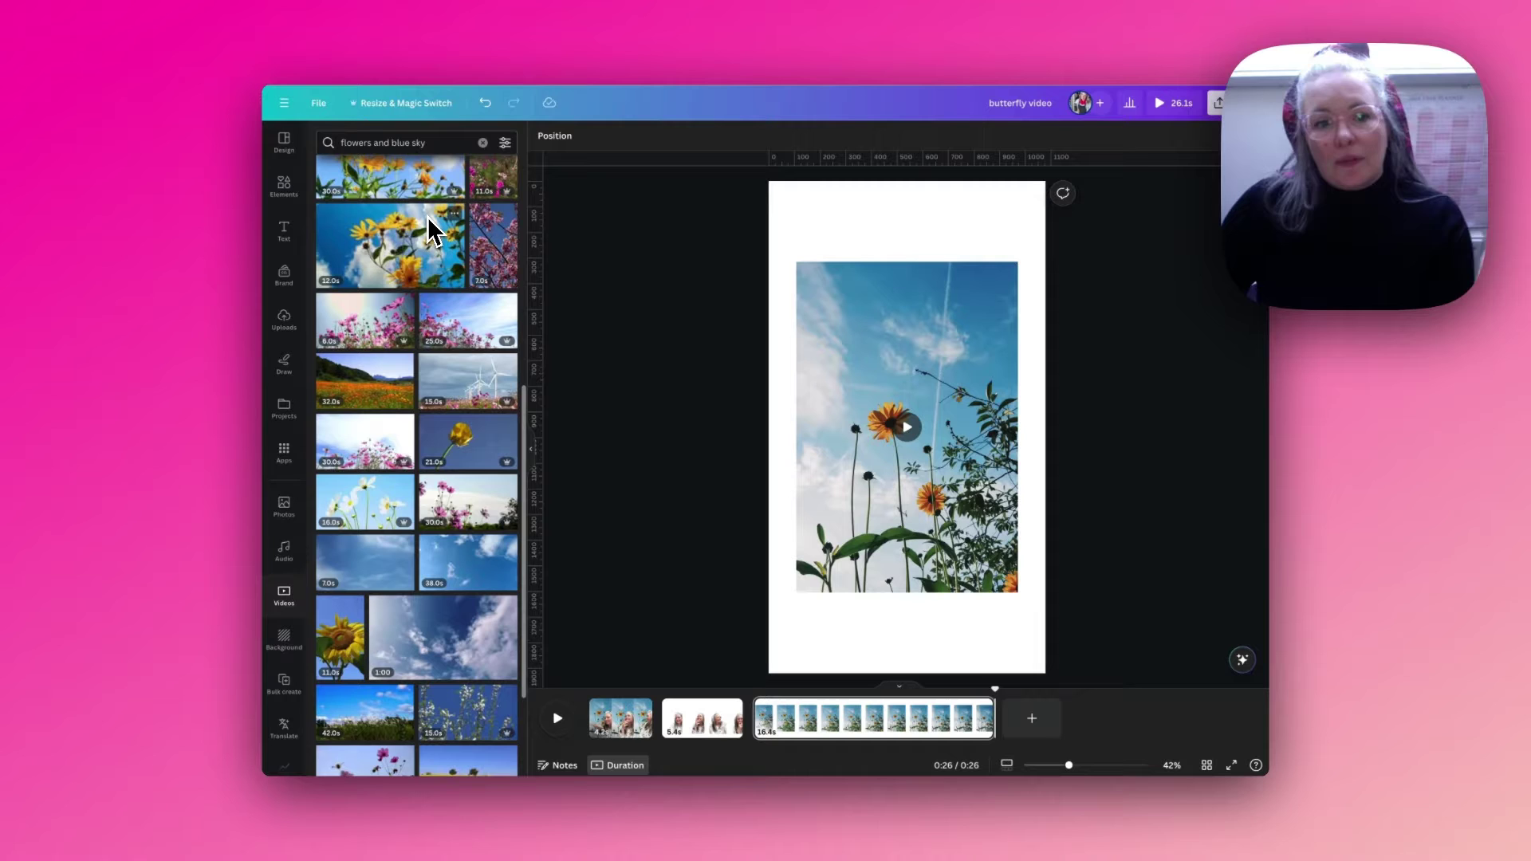
pyautogui.scroll(-2, 427, 217)
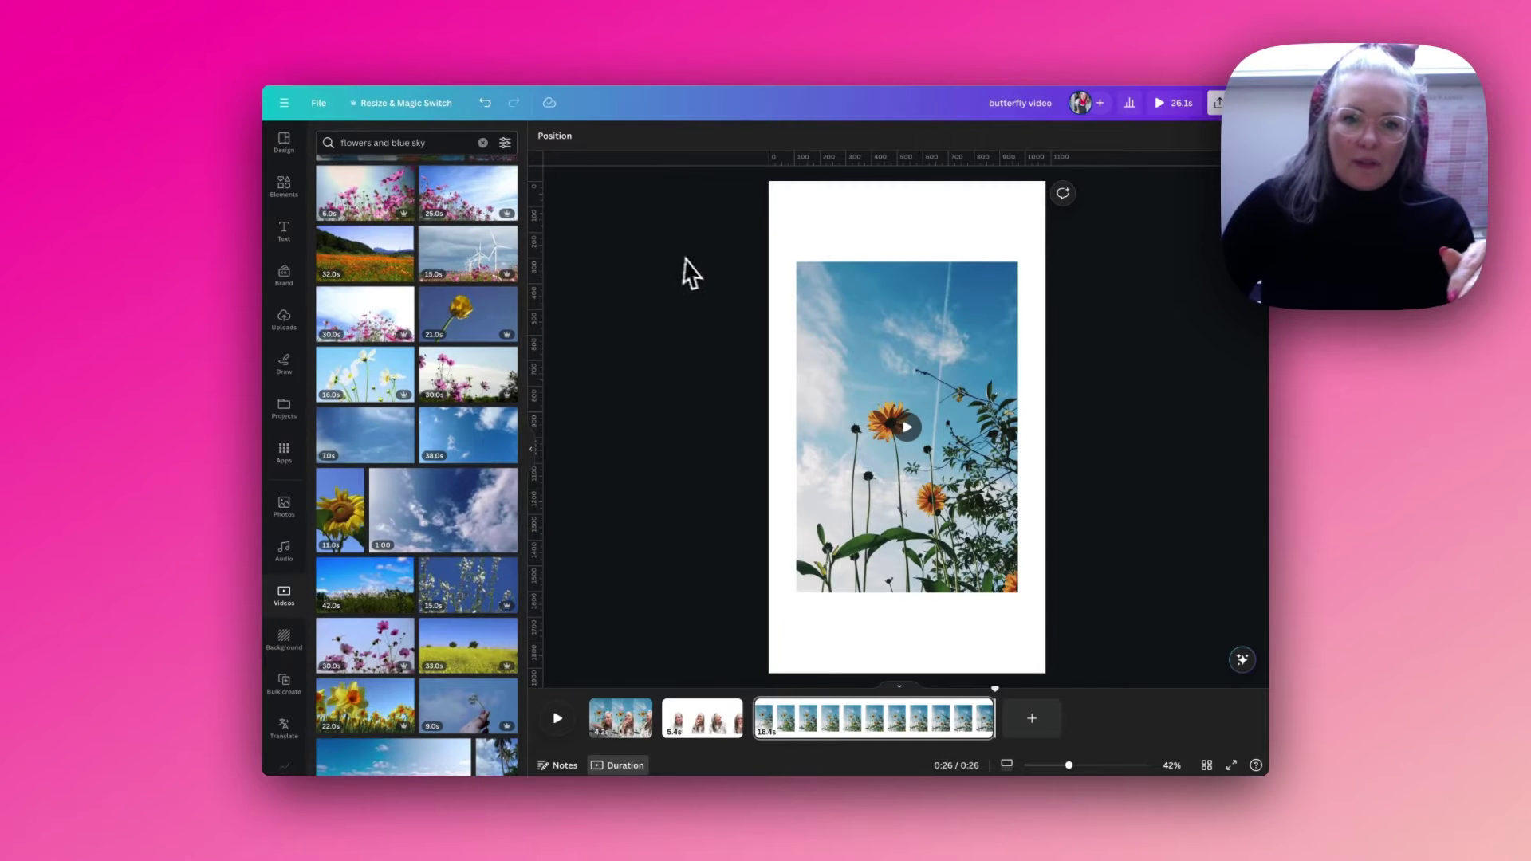
pyautogui.click(879, 321)
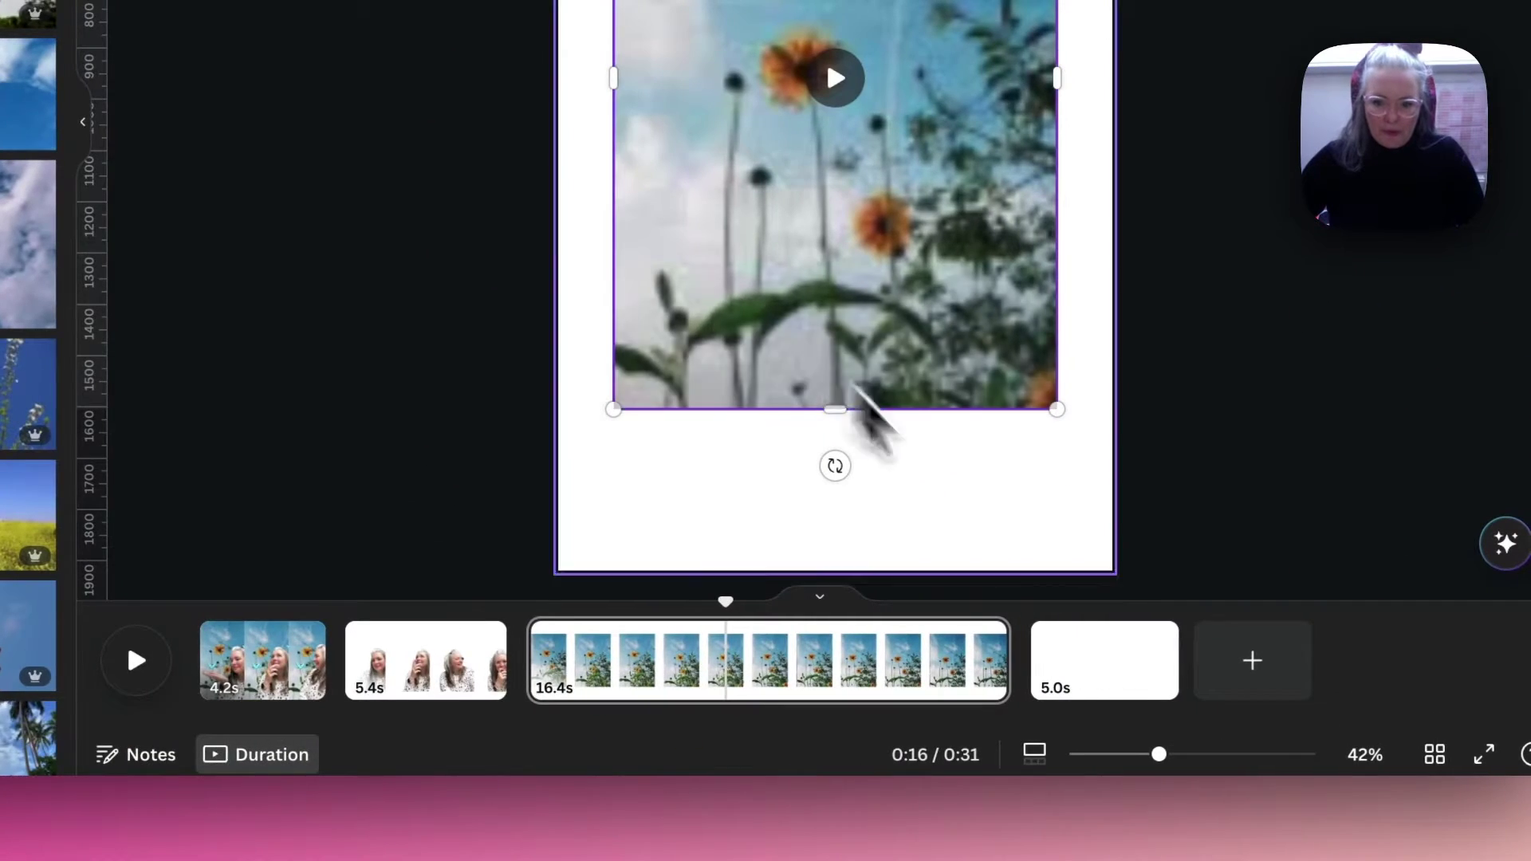
# Duplicate the 16.4-second sunflower page into a fourth page, then select page 2's clip
pyautogui.click(1032, 712)
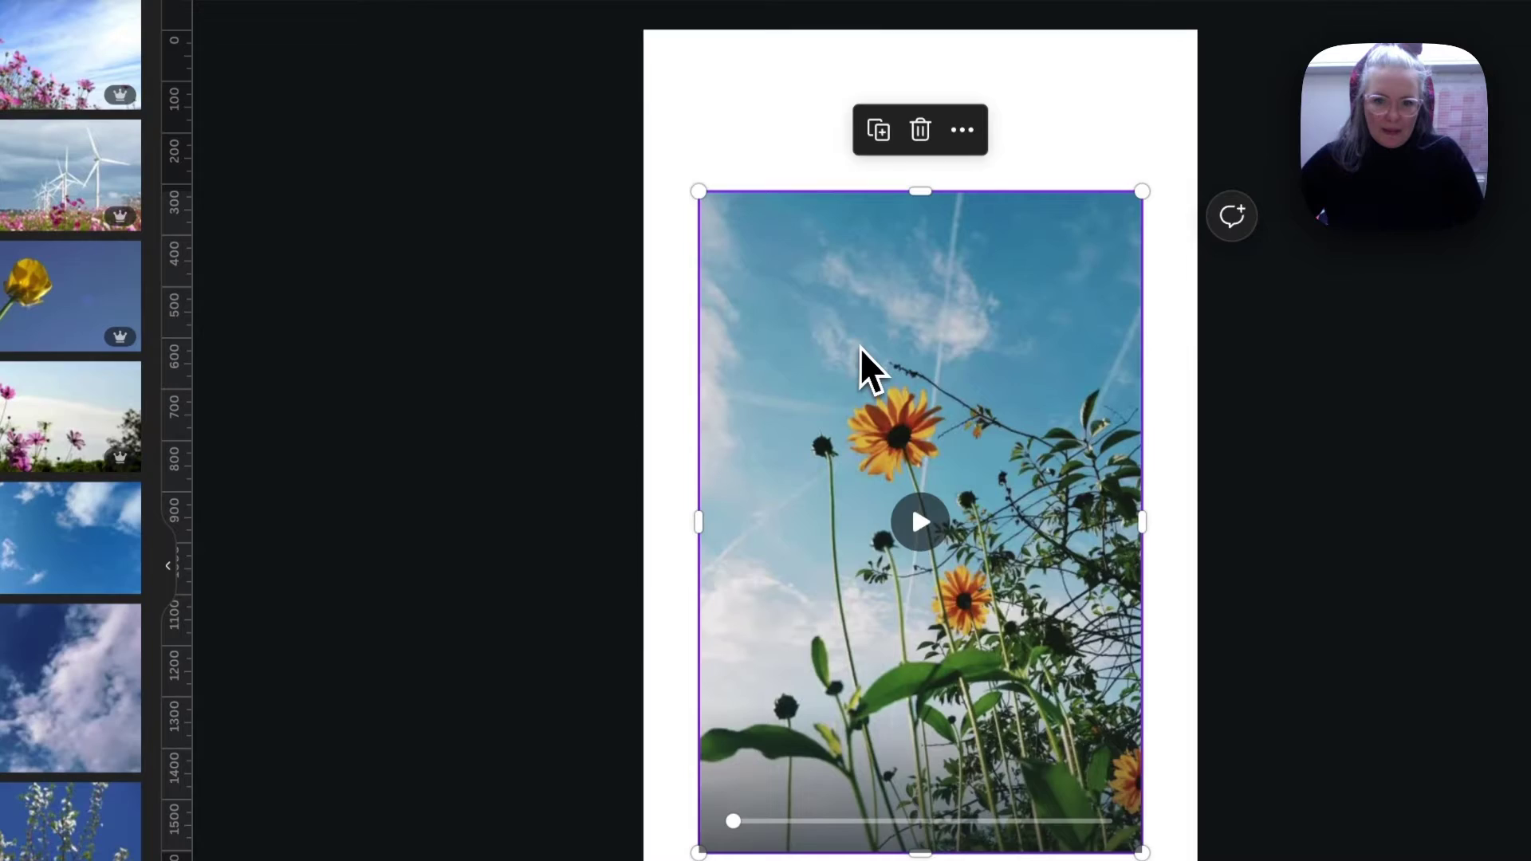
pyautogui.rightClick(863, 355)
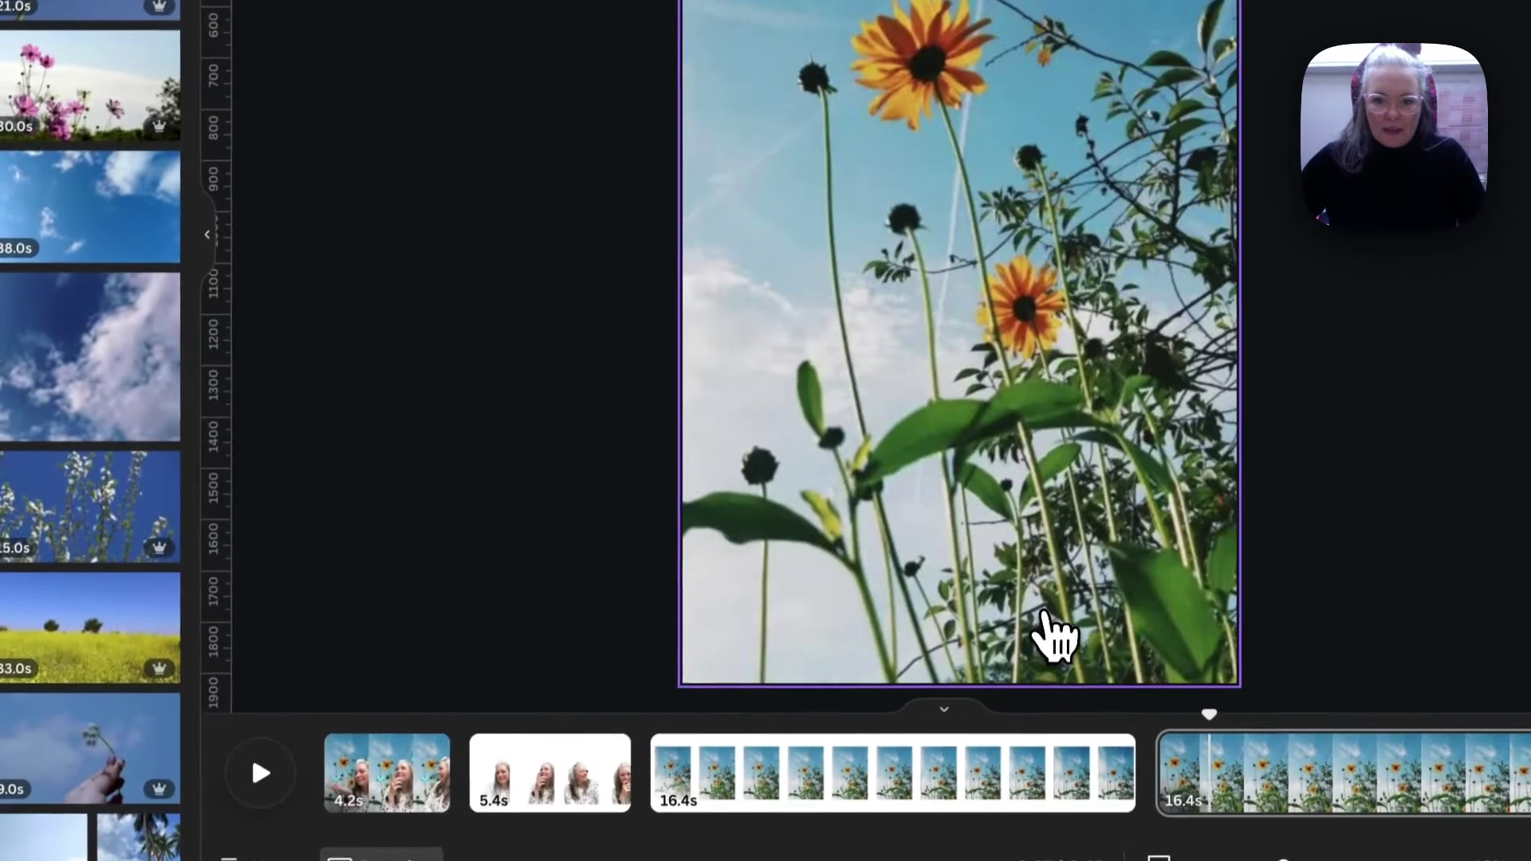
pyautogui.click(625, 301)
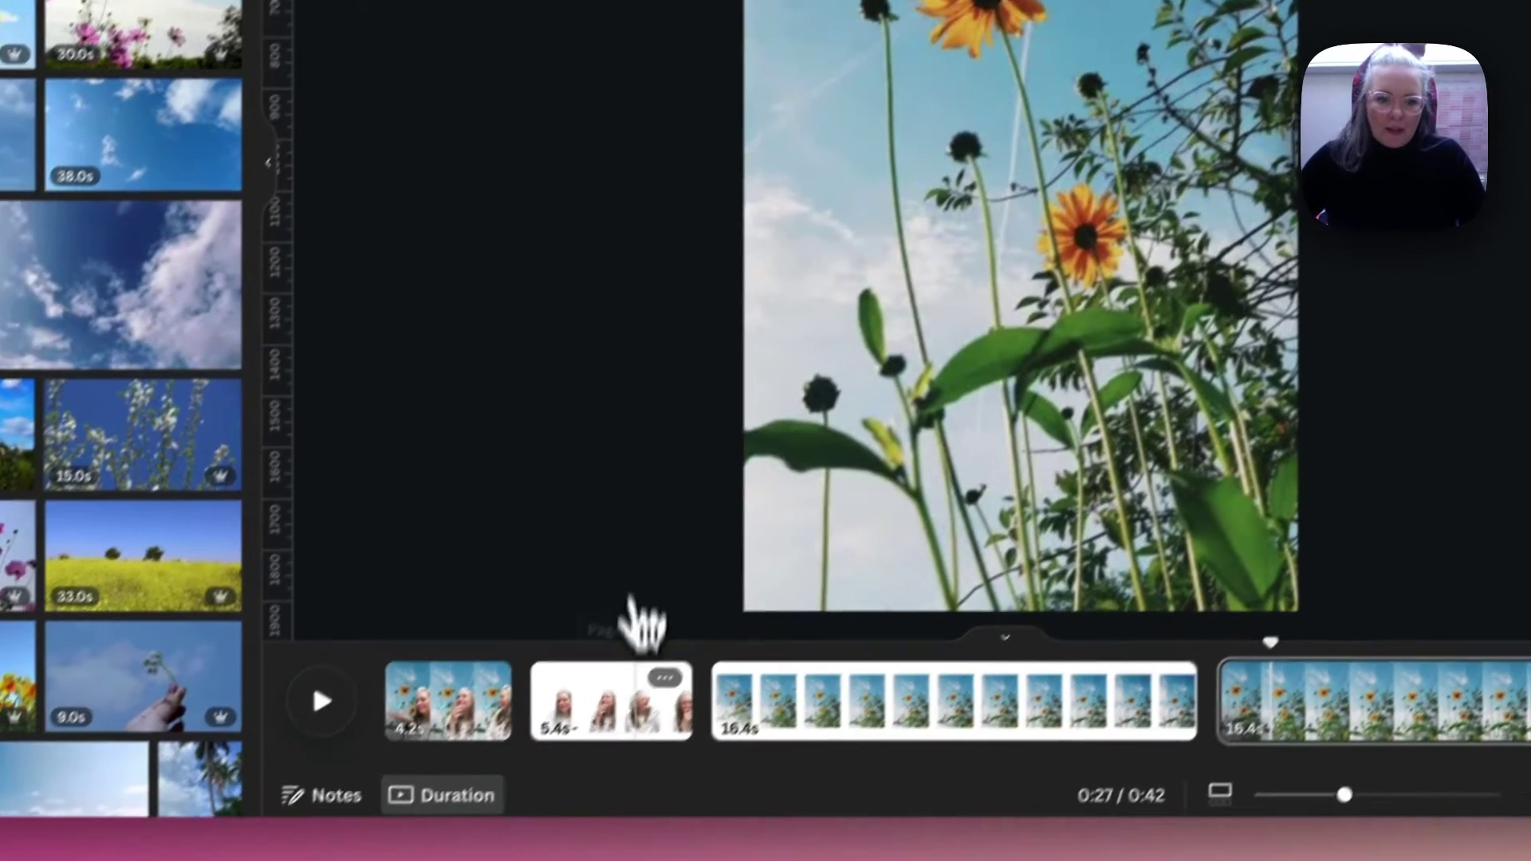
pyautogui.click(630, 714)
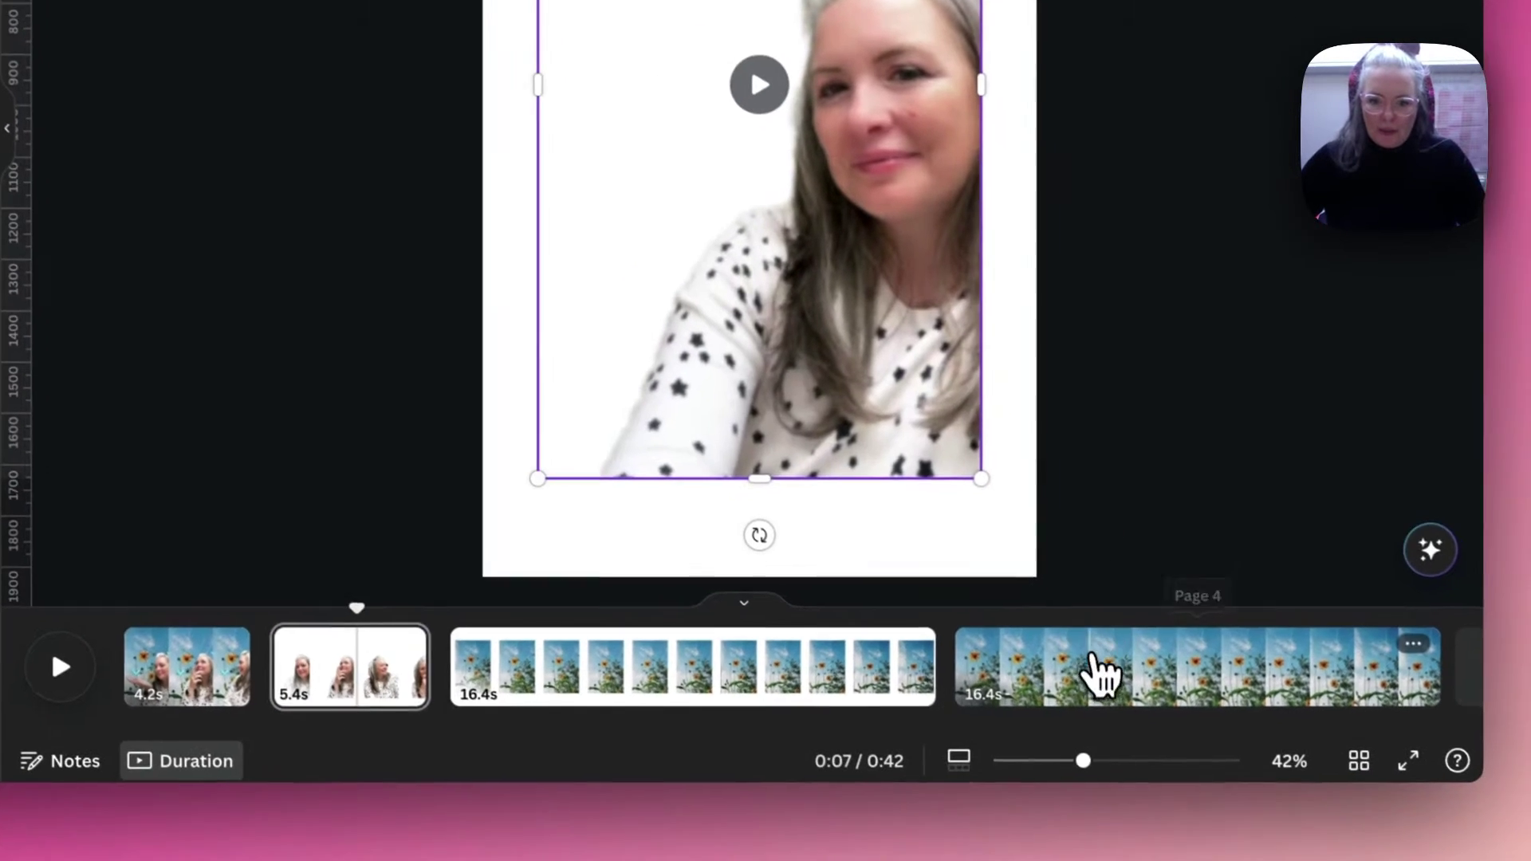
# Place the presenter over page four's flowers, shrink her into the lower area, and preview
pyautogui.click(1143, 706)
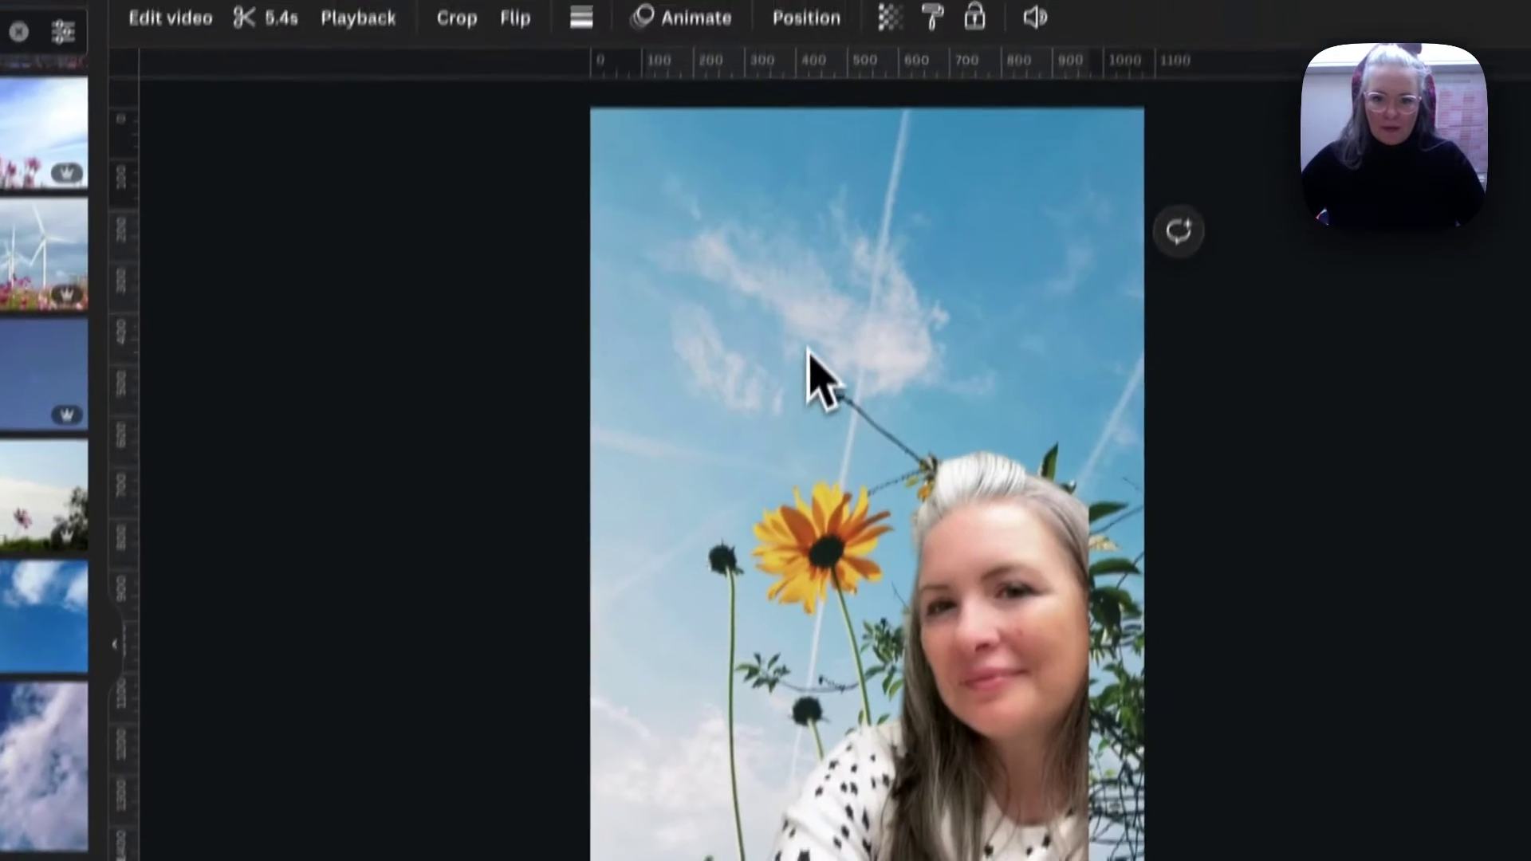
pyautogui.click(850, 634)
pyautogui.moveTo(858, 272); pyautogui.dragTo(854, 332)
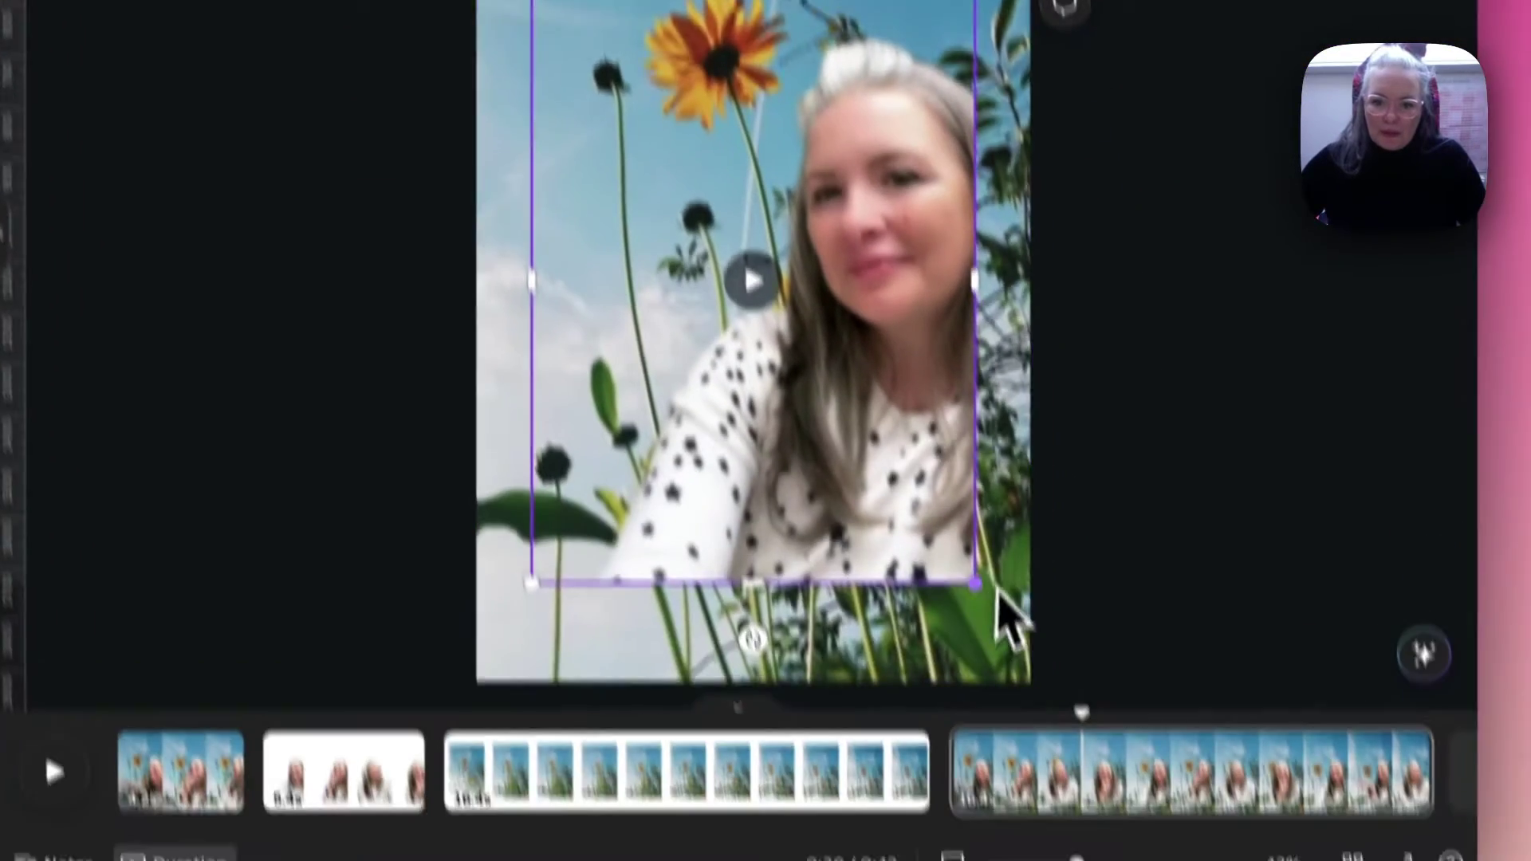
pyautogui.moveTo(1008, 630); pyautogui.dragTo(1025, 576)
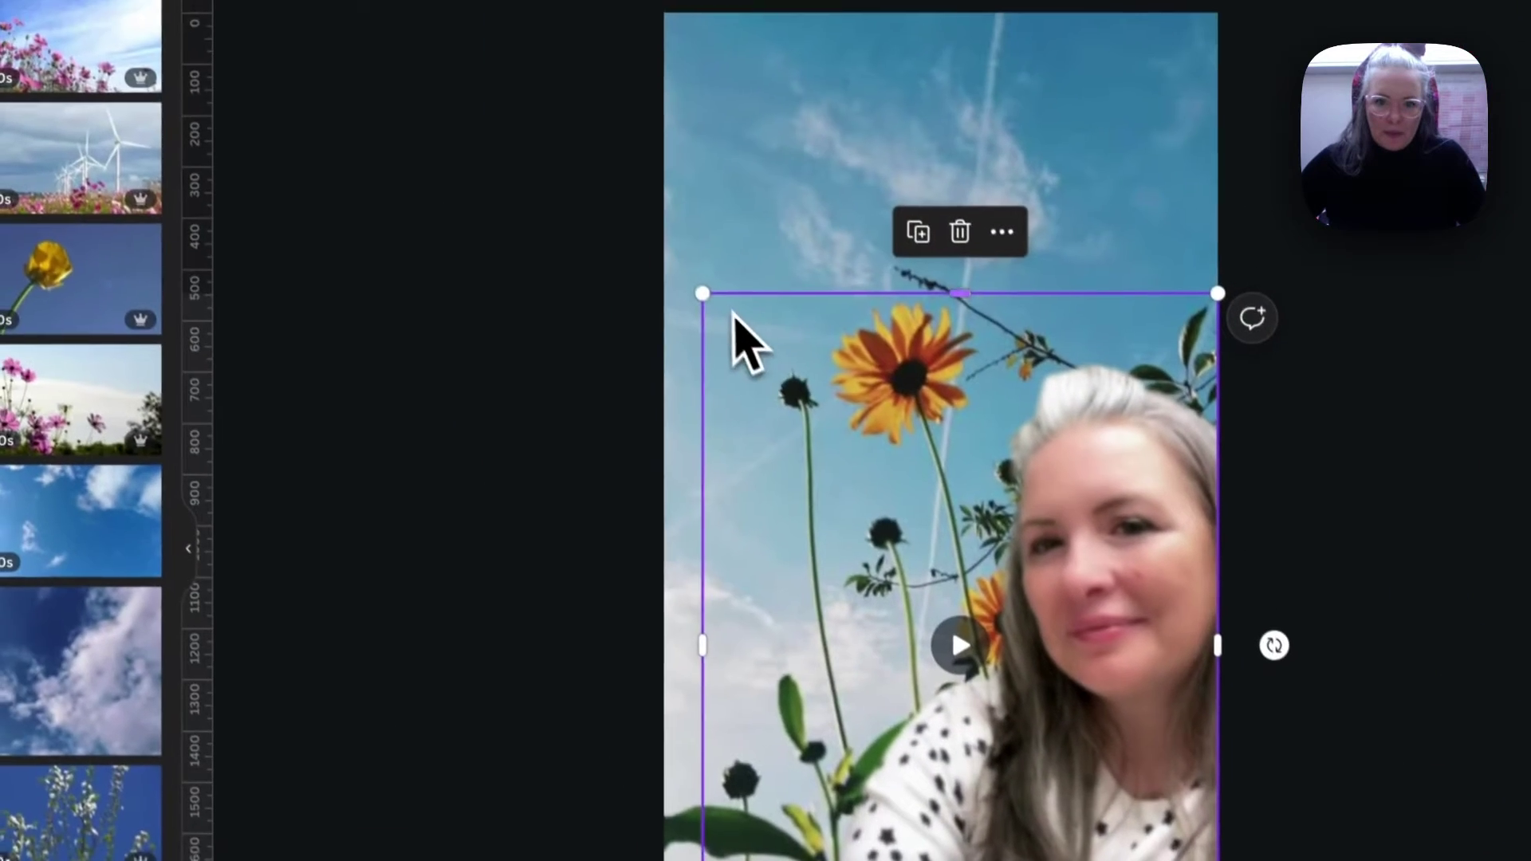
pyautogui.moveTo(702, 293); pyautogui.dragTo(673, 267)
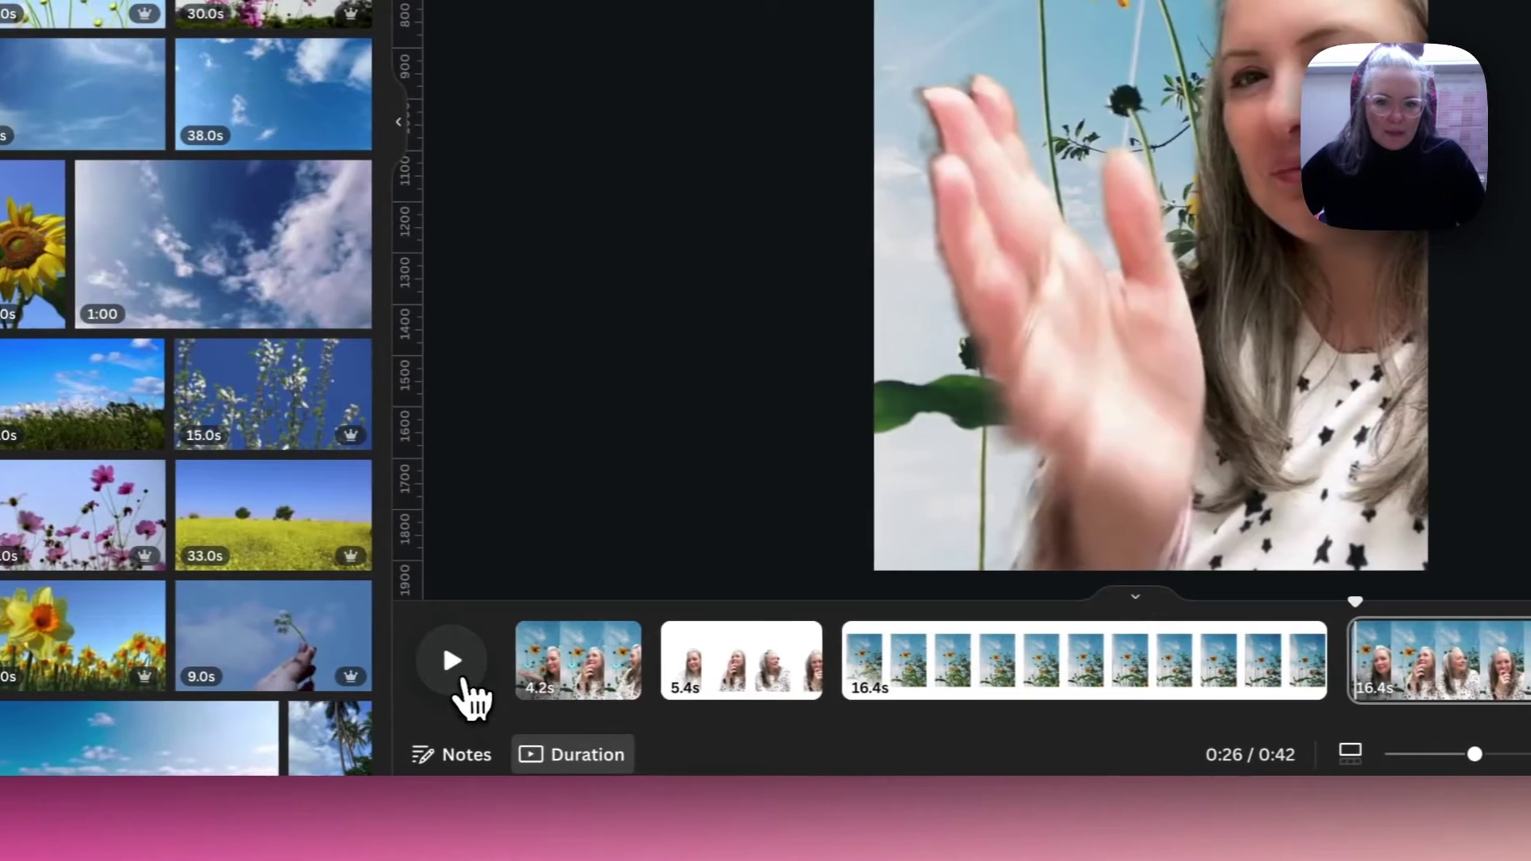
pyautogui.click(465, 684)
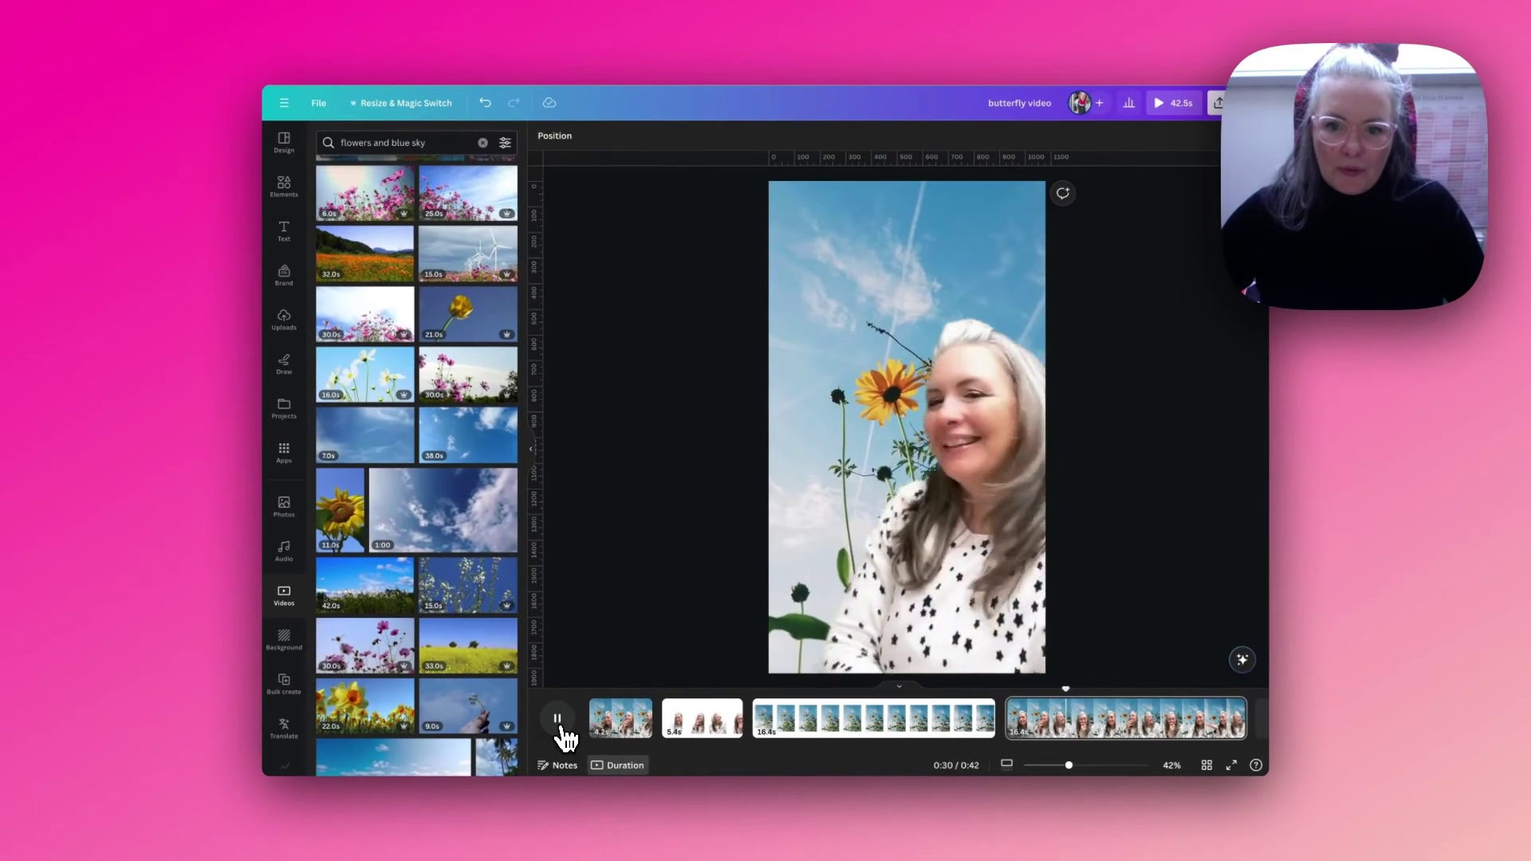
pyautogui.click(561, 727)
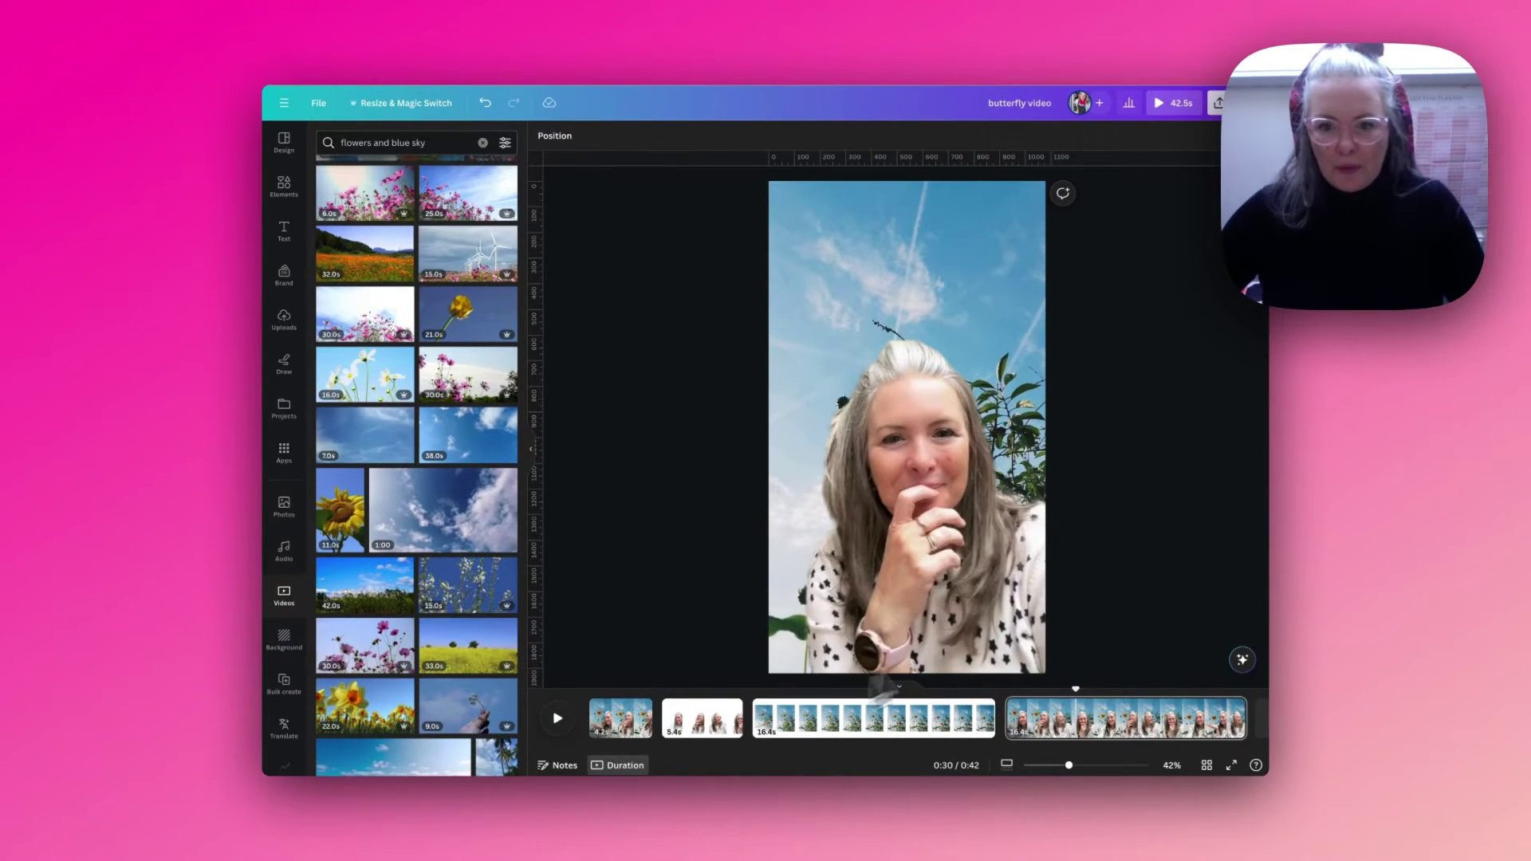
pyautogui.moveTo(1124, 718)
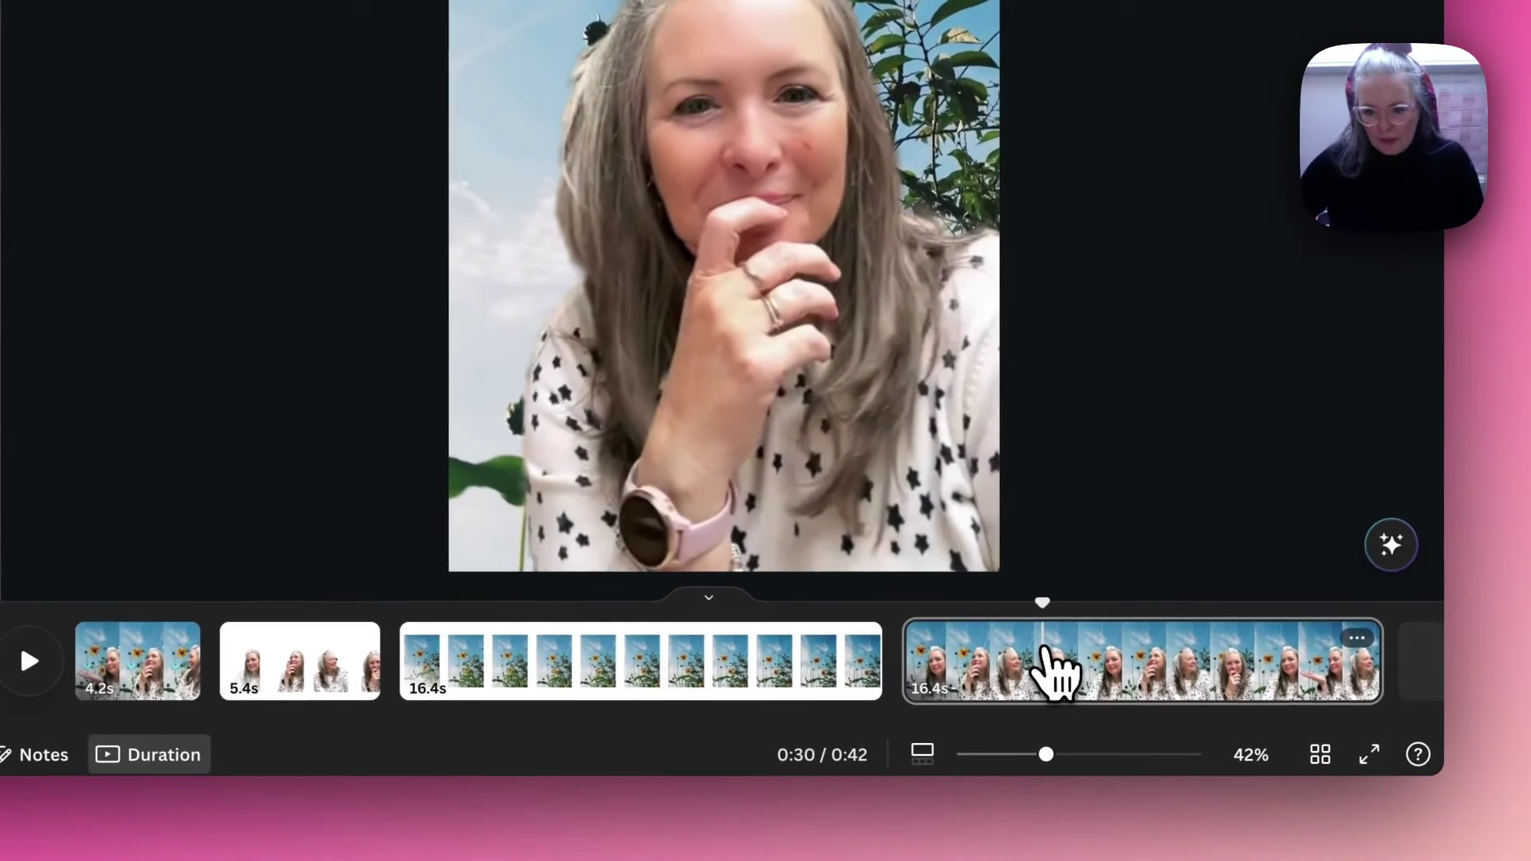
# Split page 4 to create a 4.8-second clip, then play it back
pyautogui.rightClick(1051, 674)
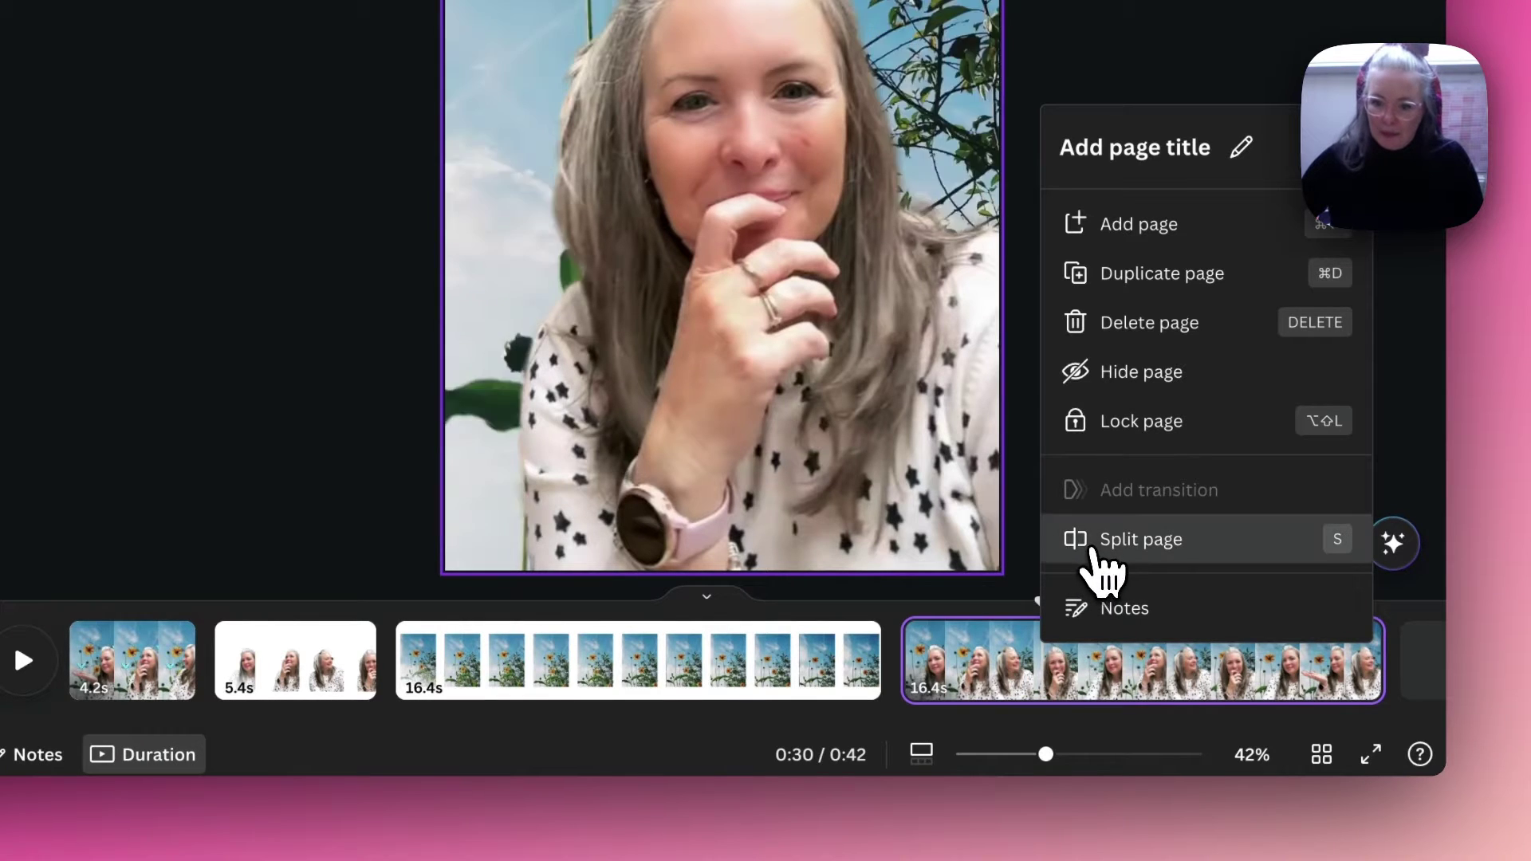
pyautogui.click(1098, 543)
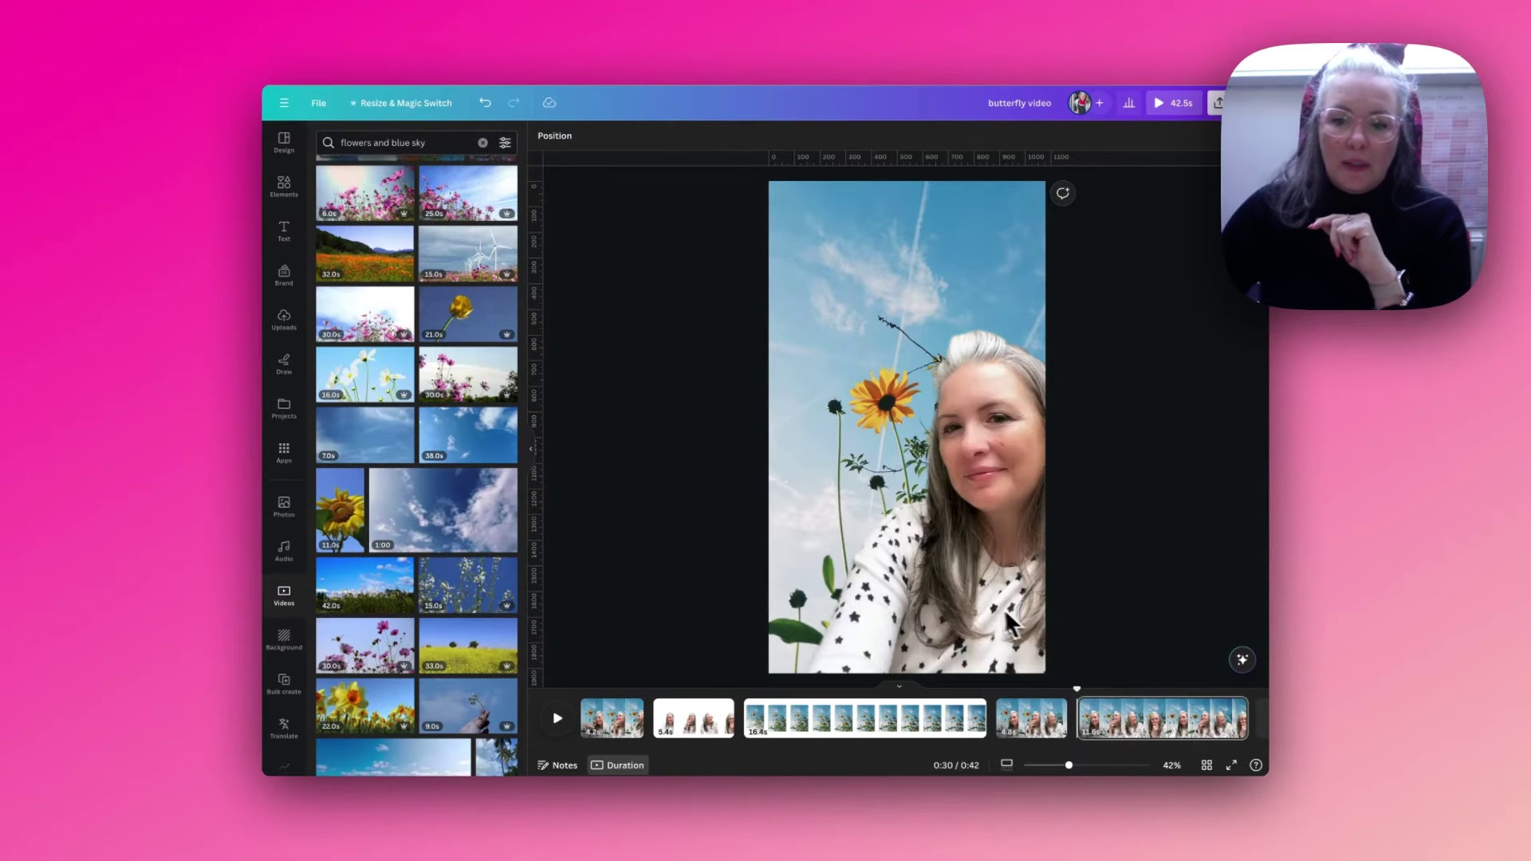
pyautogui.click(1032, 728)
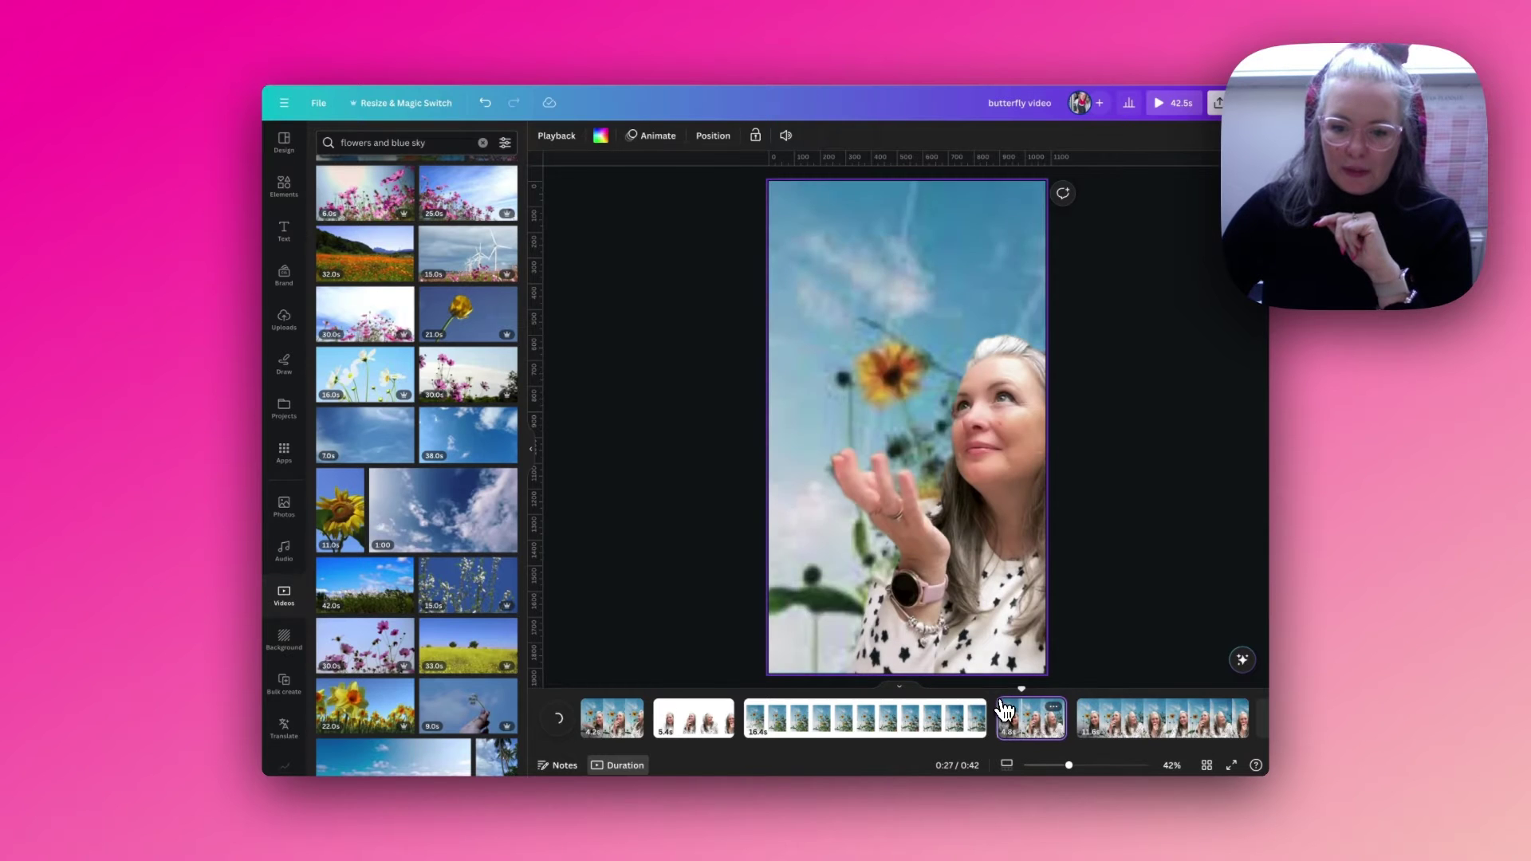
pyautogui.click(561, 719)
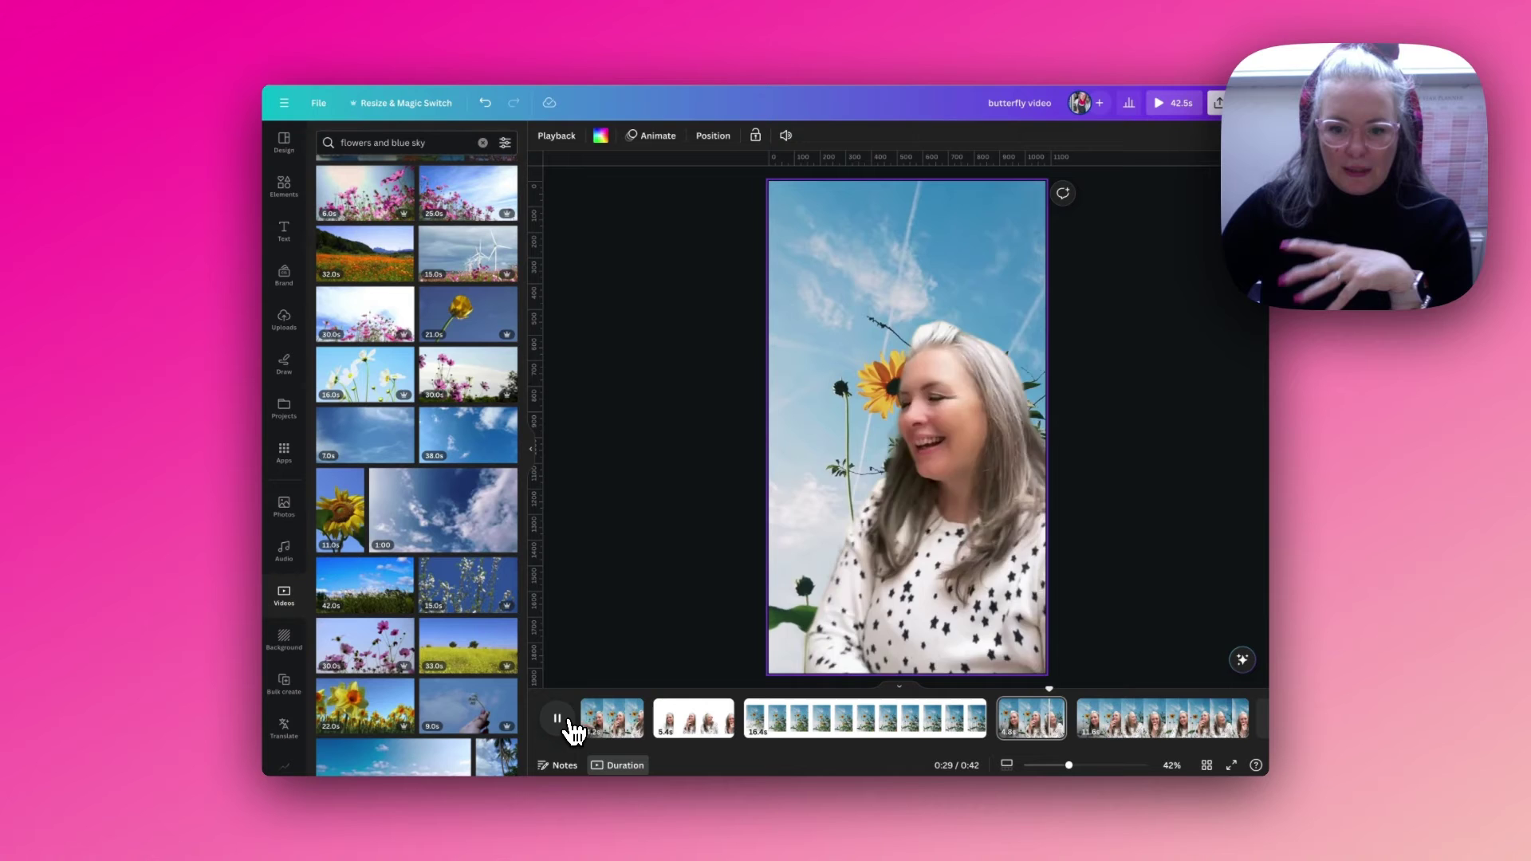
pyautogui.click(558, 719)
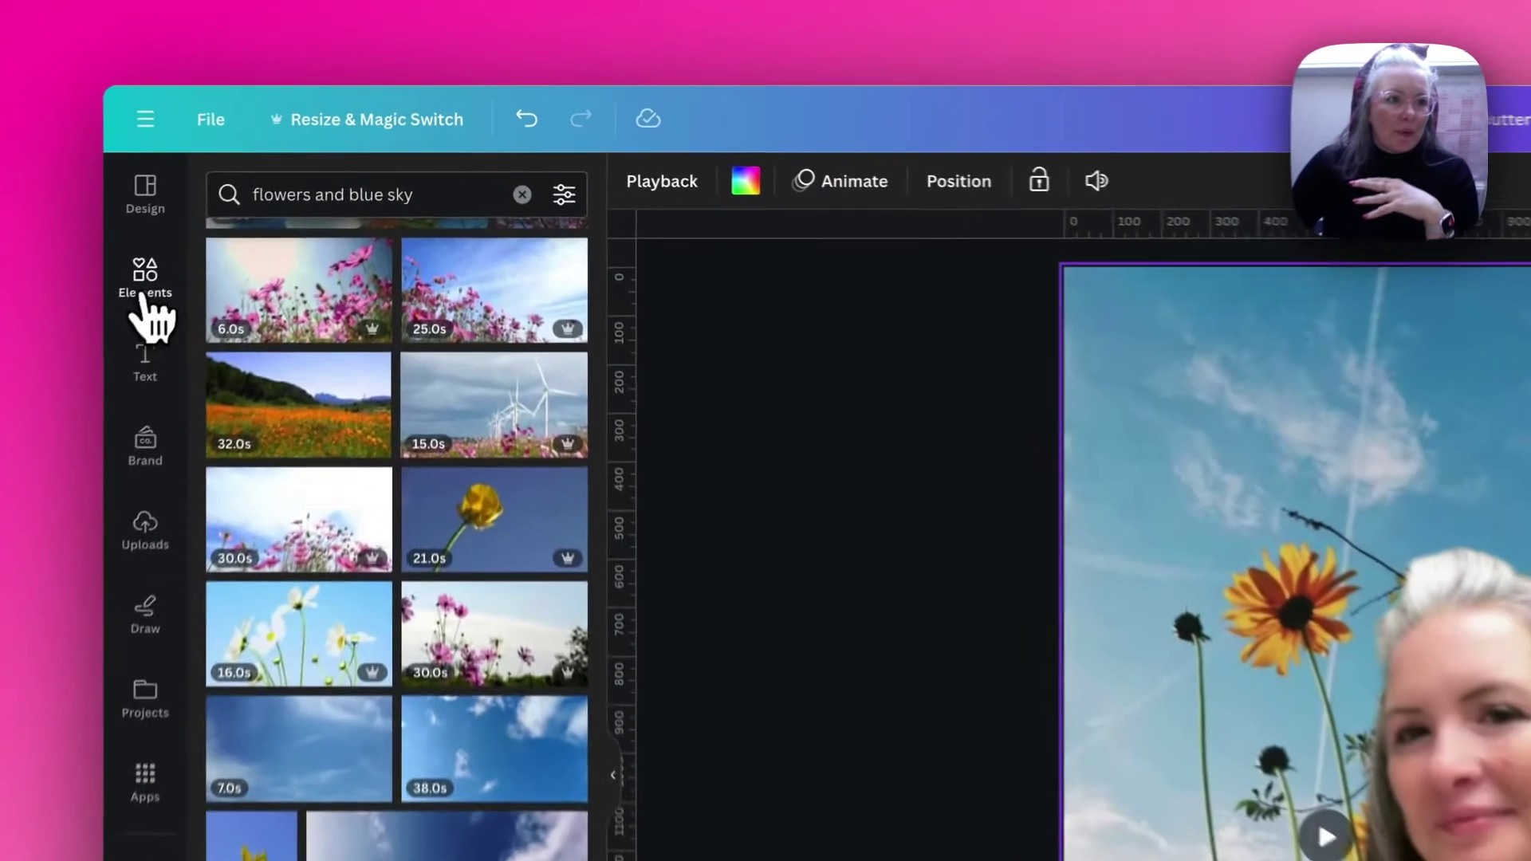
# Search Elements for 'butterfly' graphics and filter the results to animated only
pyautogui.click(284, 186)
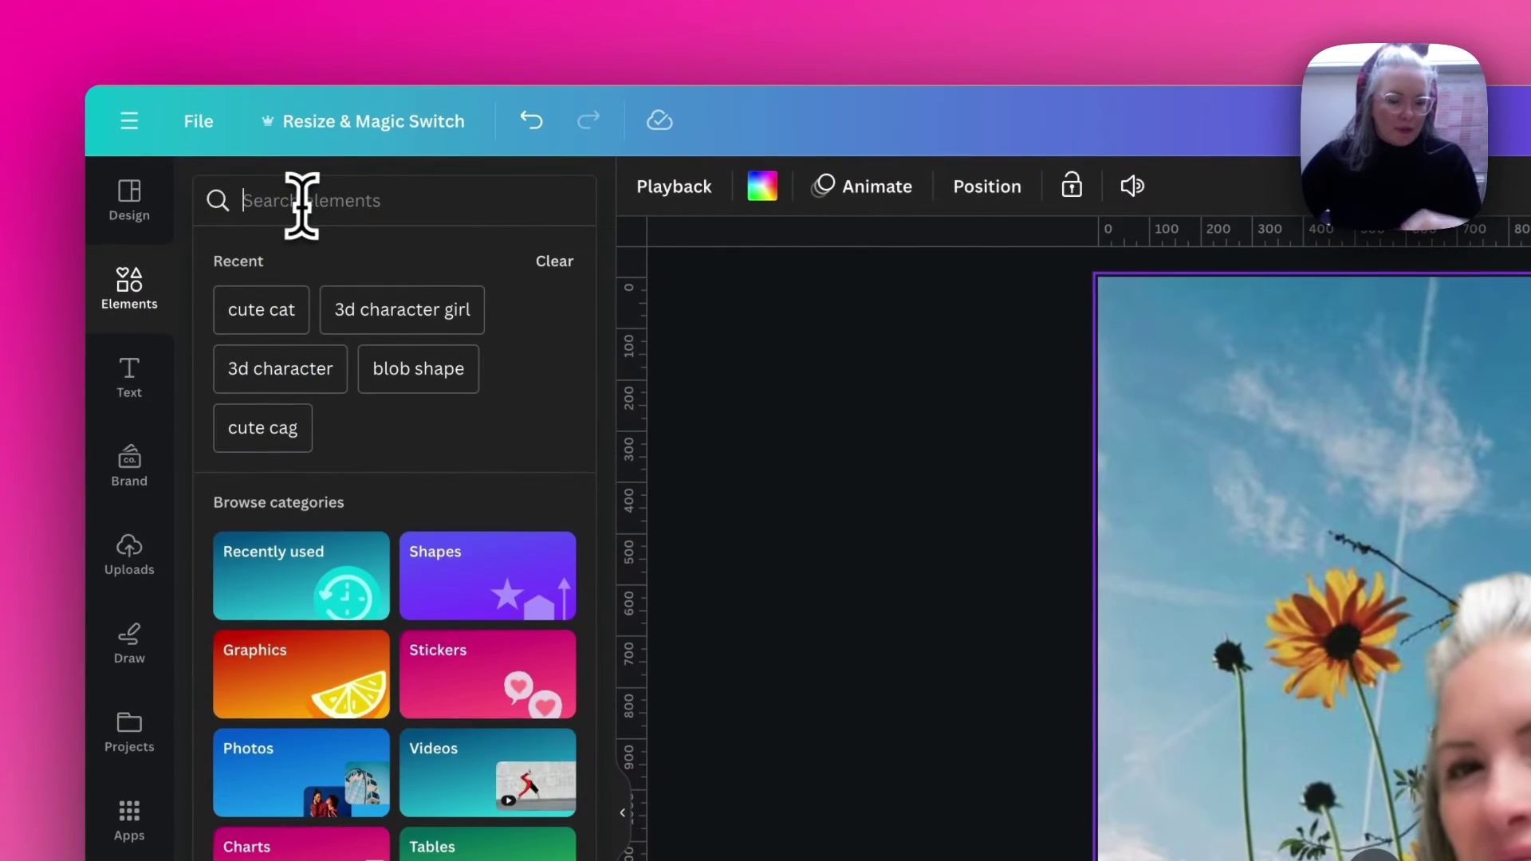
pyautogui.write('butterfl')
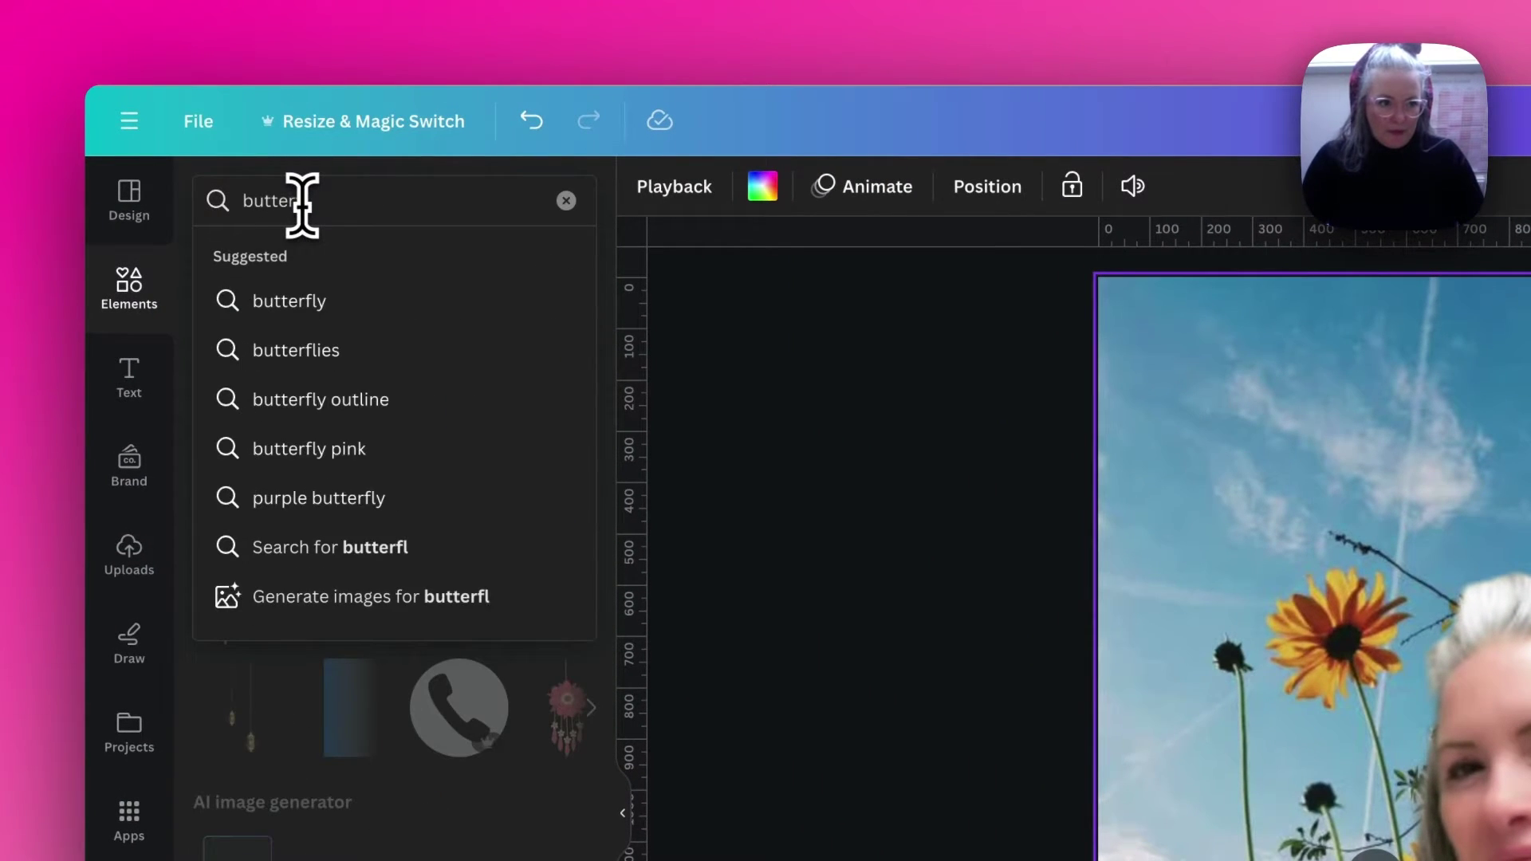
pyautogui.write('y')
pyautogui.press('Return')
pyautogui.click(550, 389)
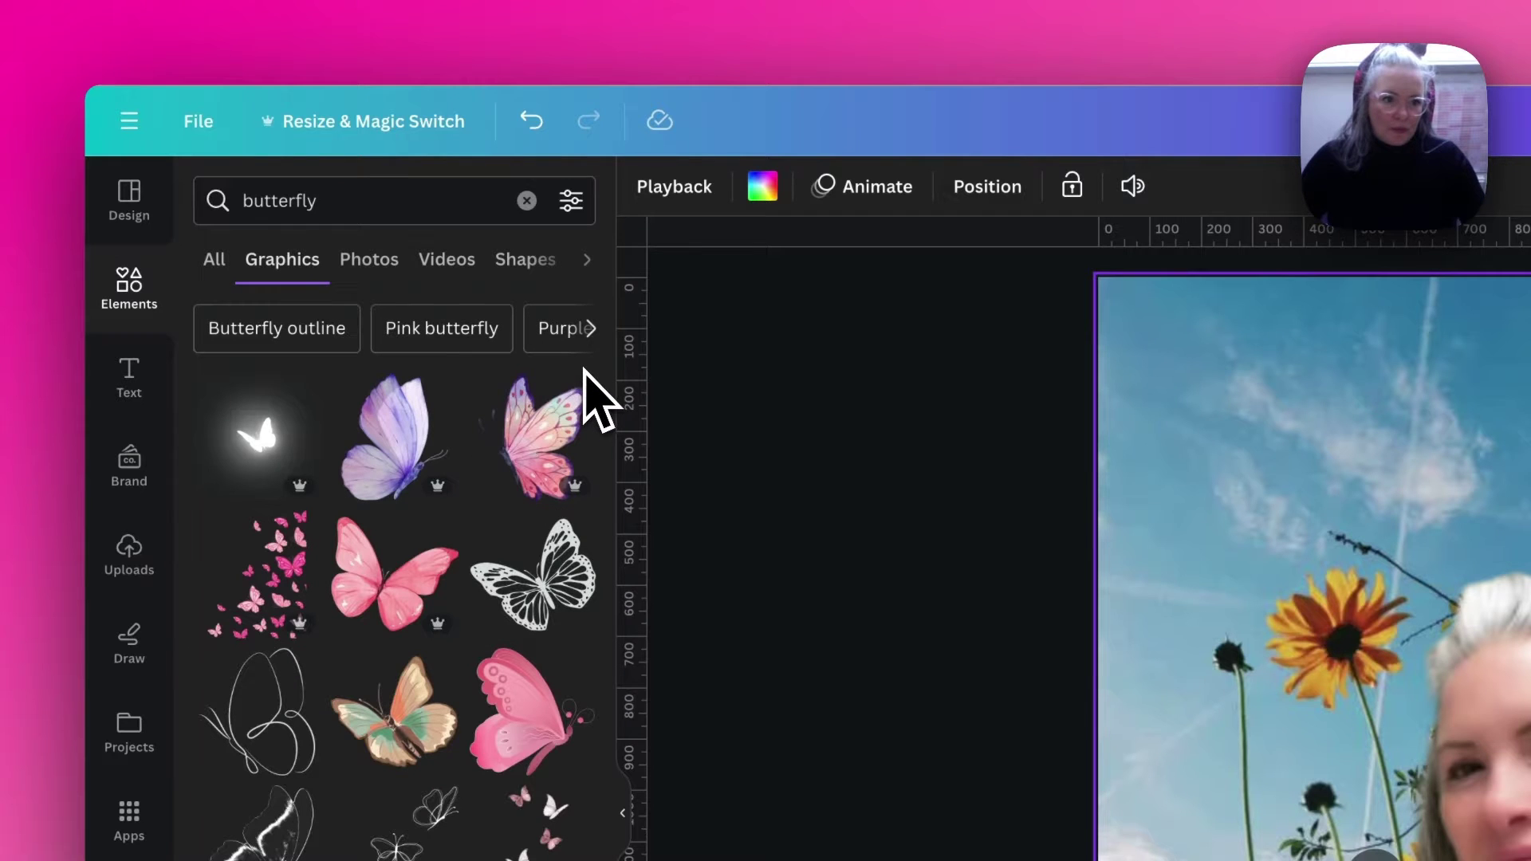
pyautogui.click(572, 202)
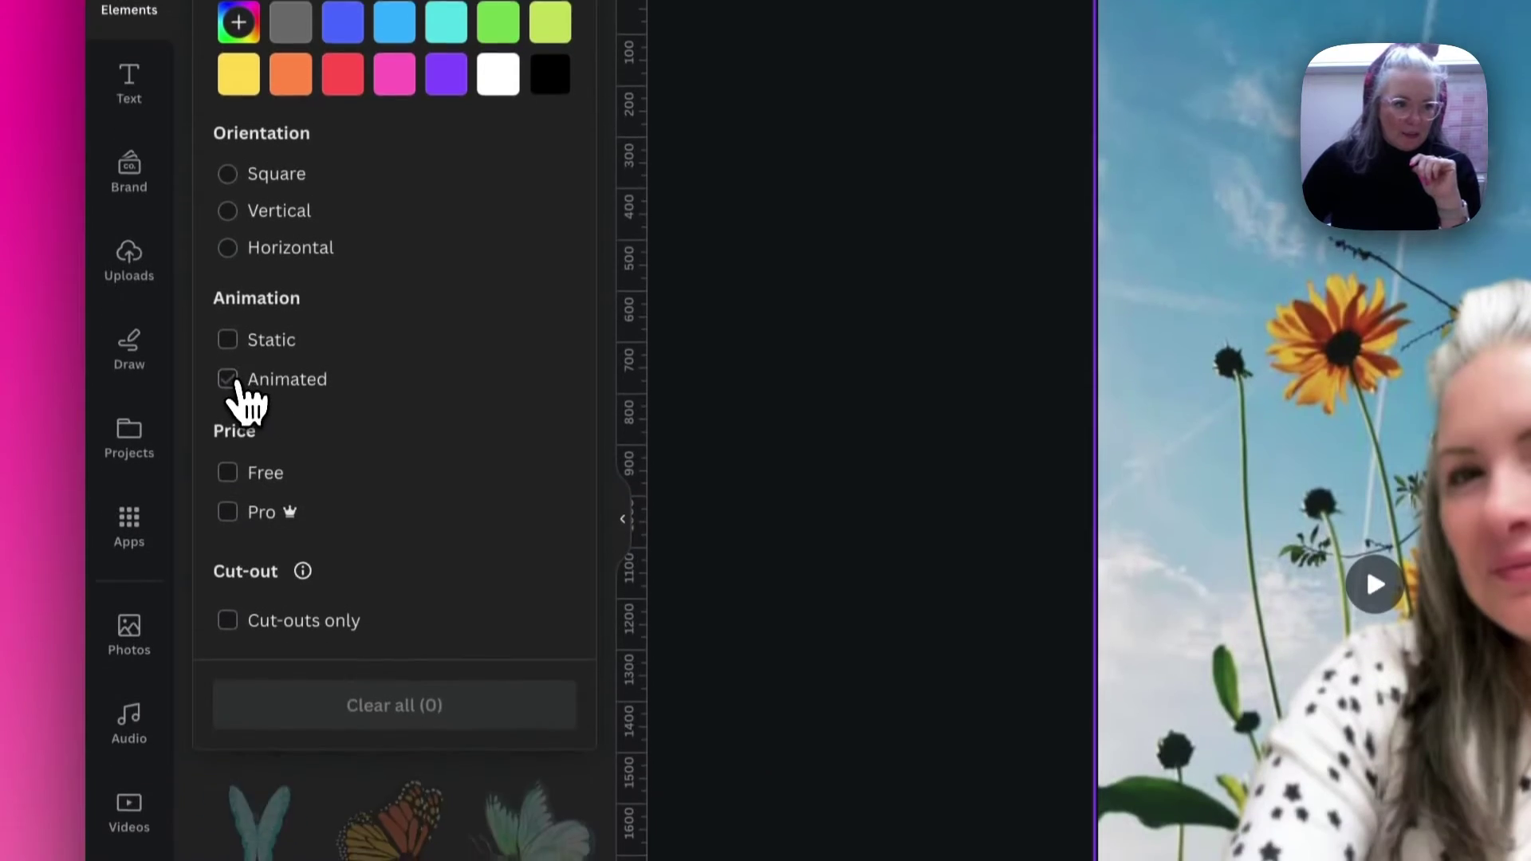
pyautogui.click(227, 673)
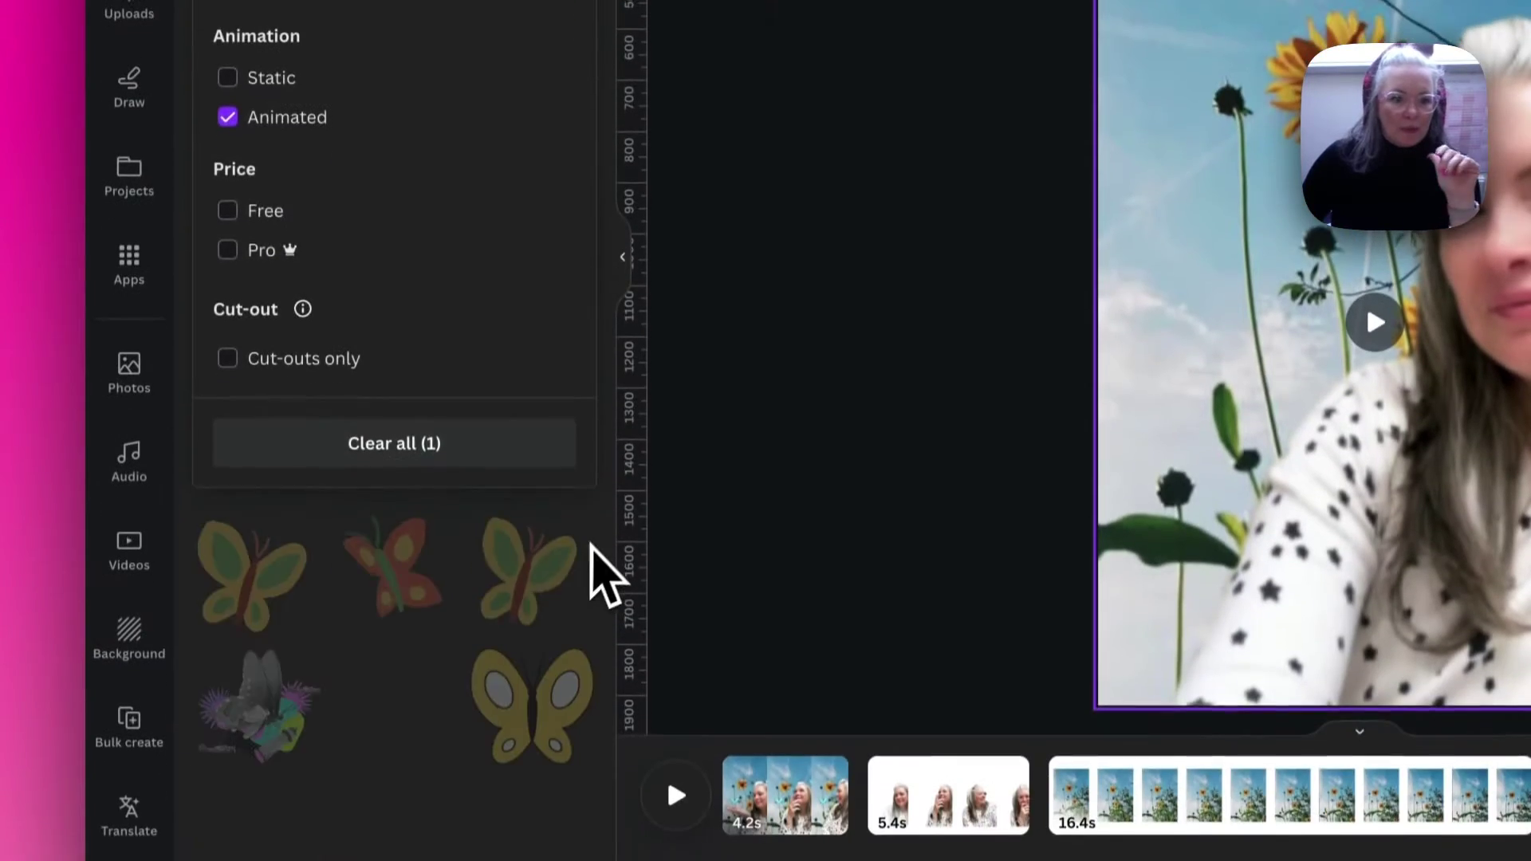
pyautogui.scroll(-5, 590, 542)
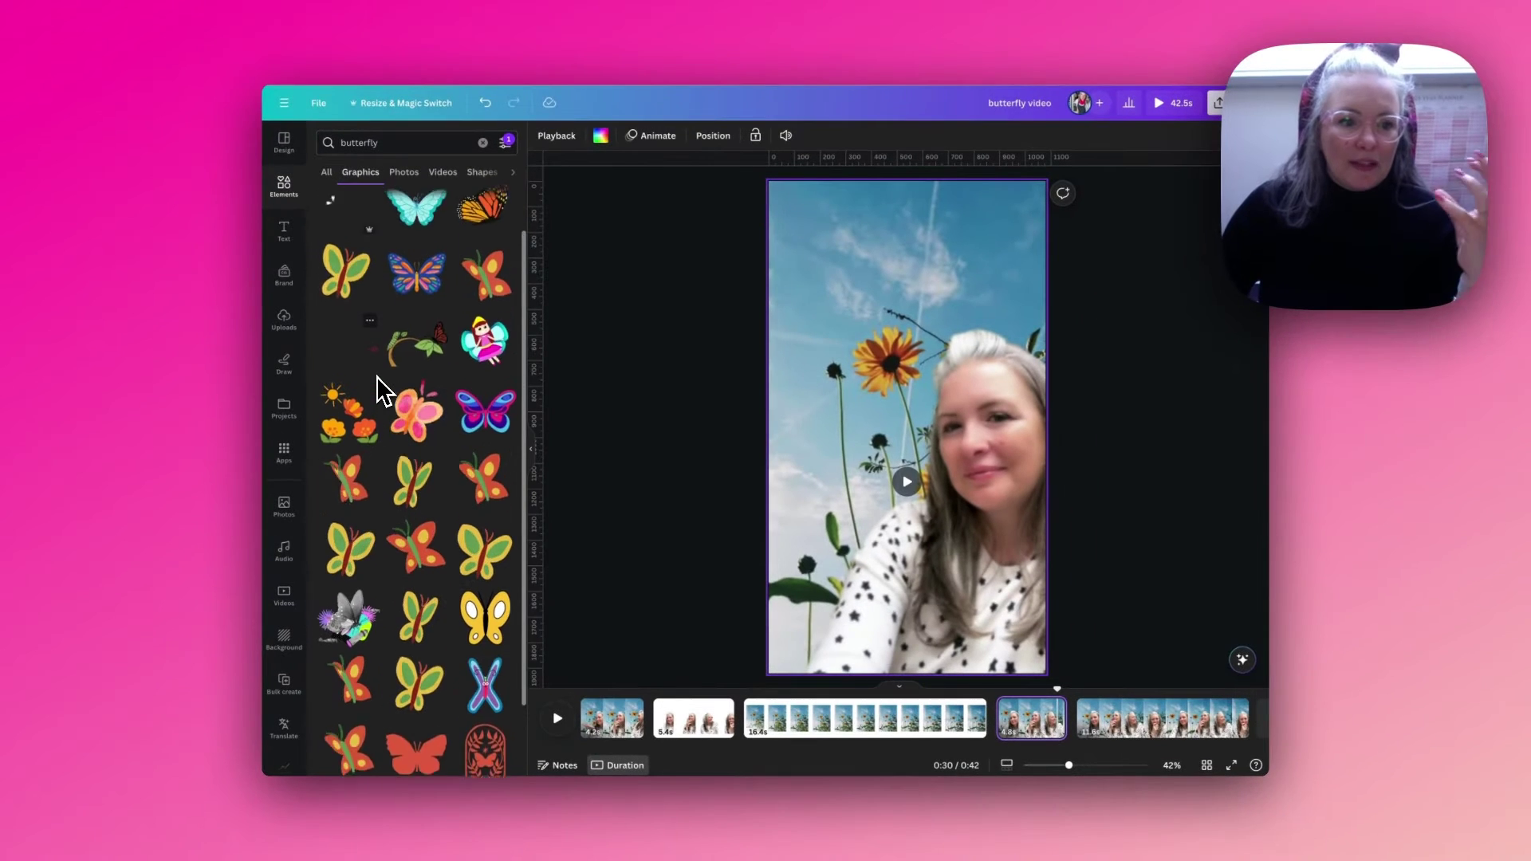
pyautogui.scroll(-2, 376, 376)
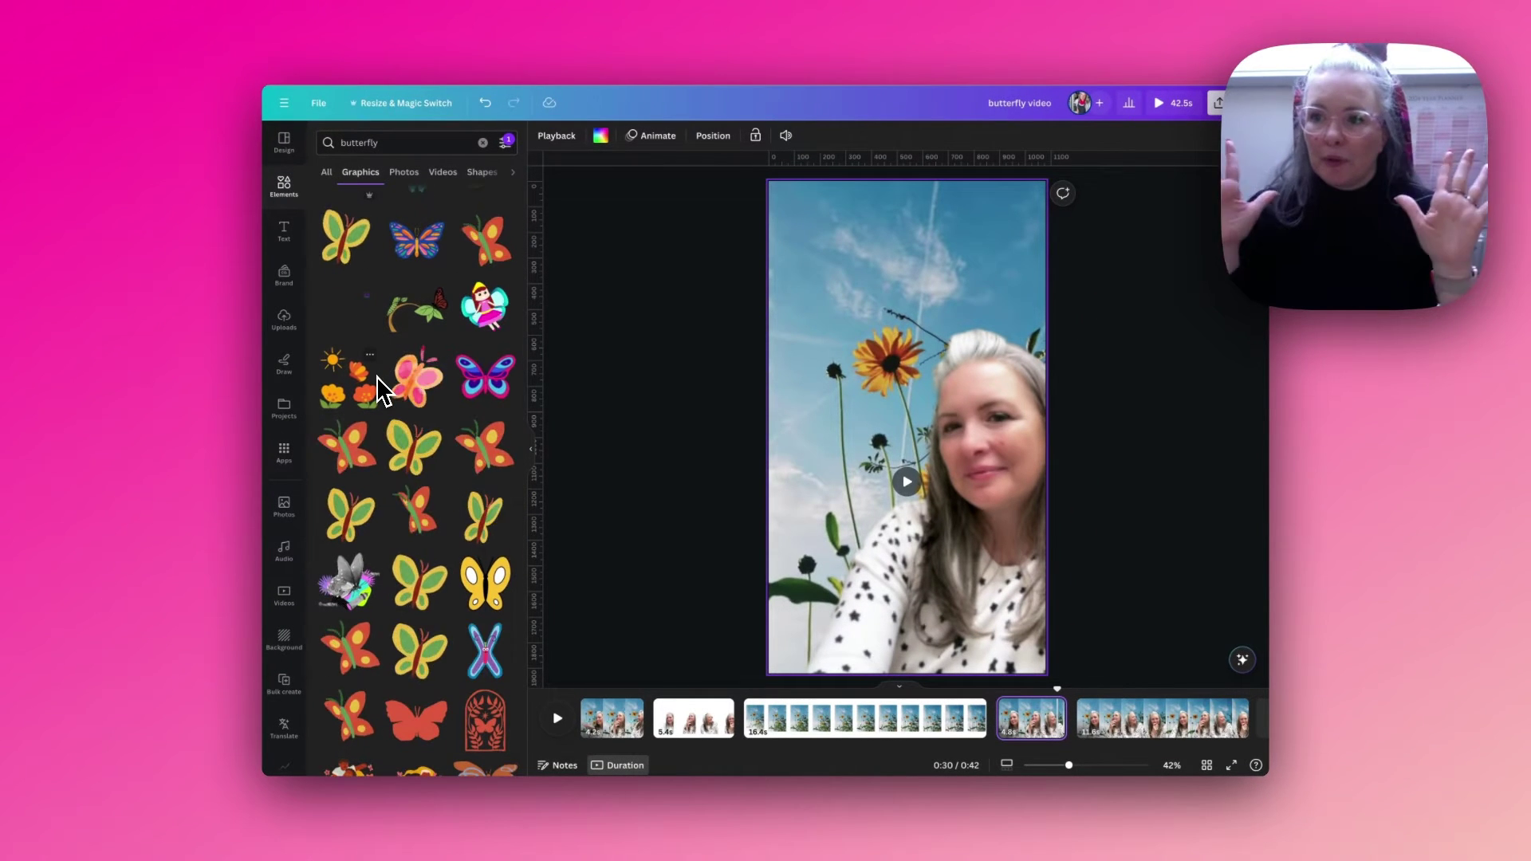
pyautogui.scroll(2, 381, 389)
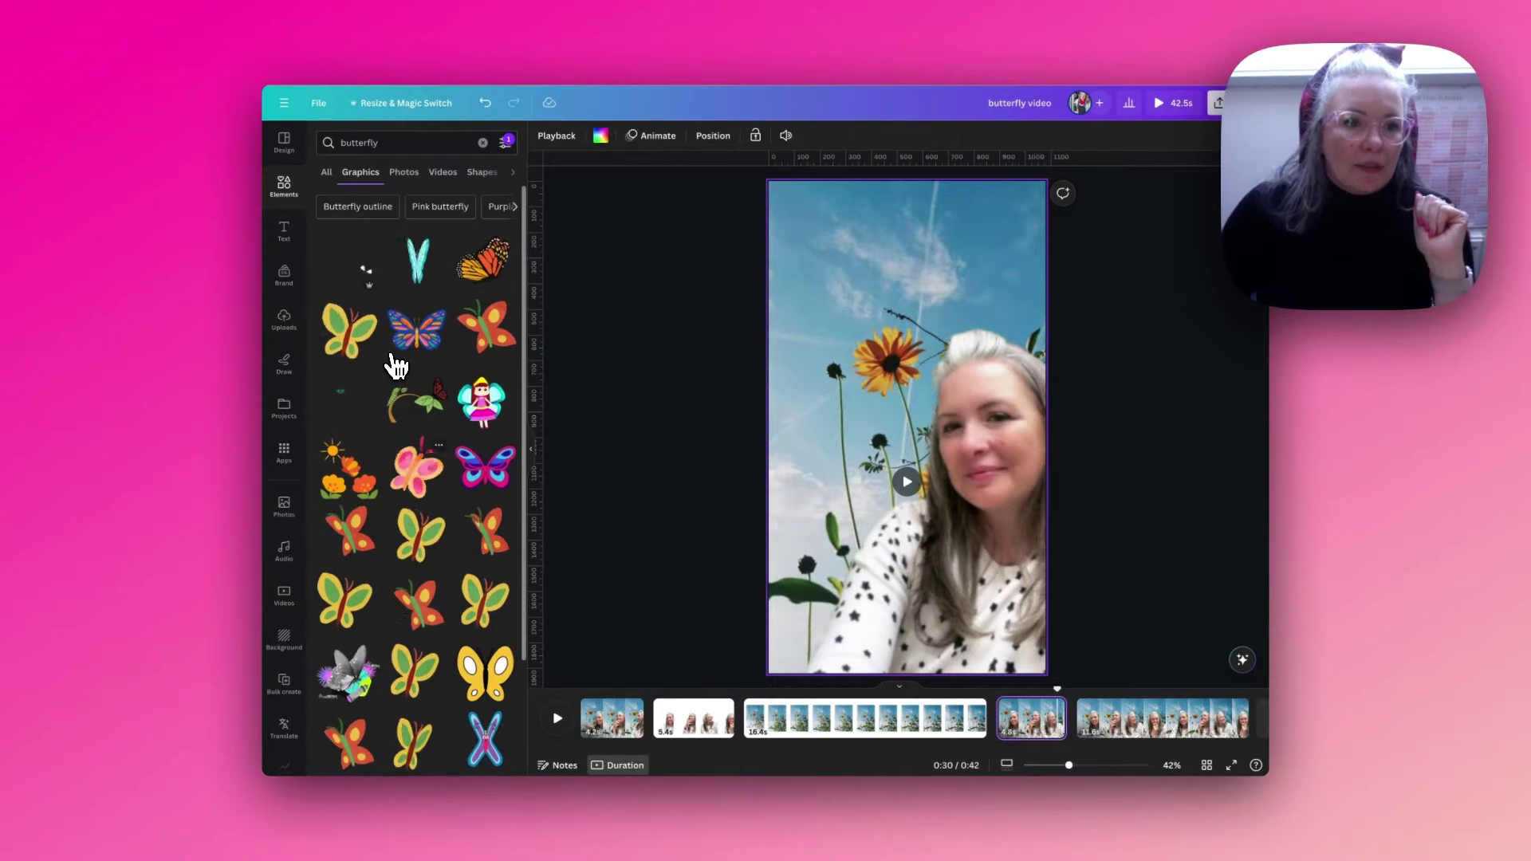
# Add the turquoise animated butterfly and shrink it small beside the sunflower stems
pyautogui.click(414, 275)
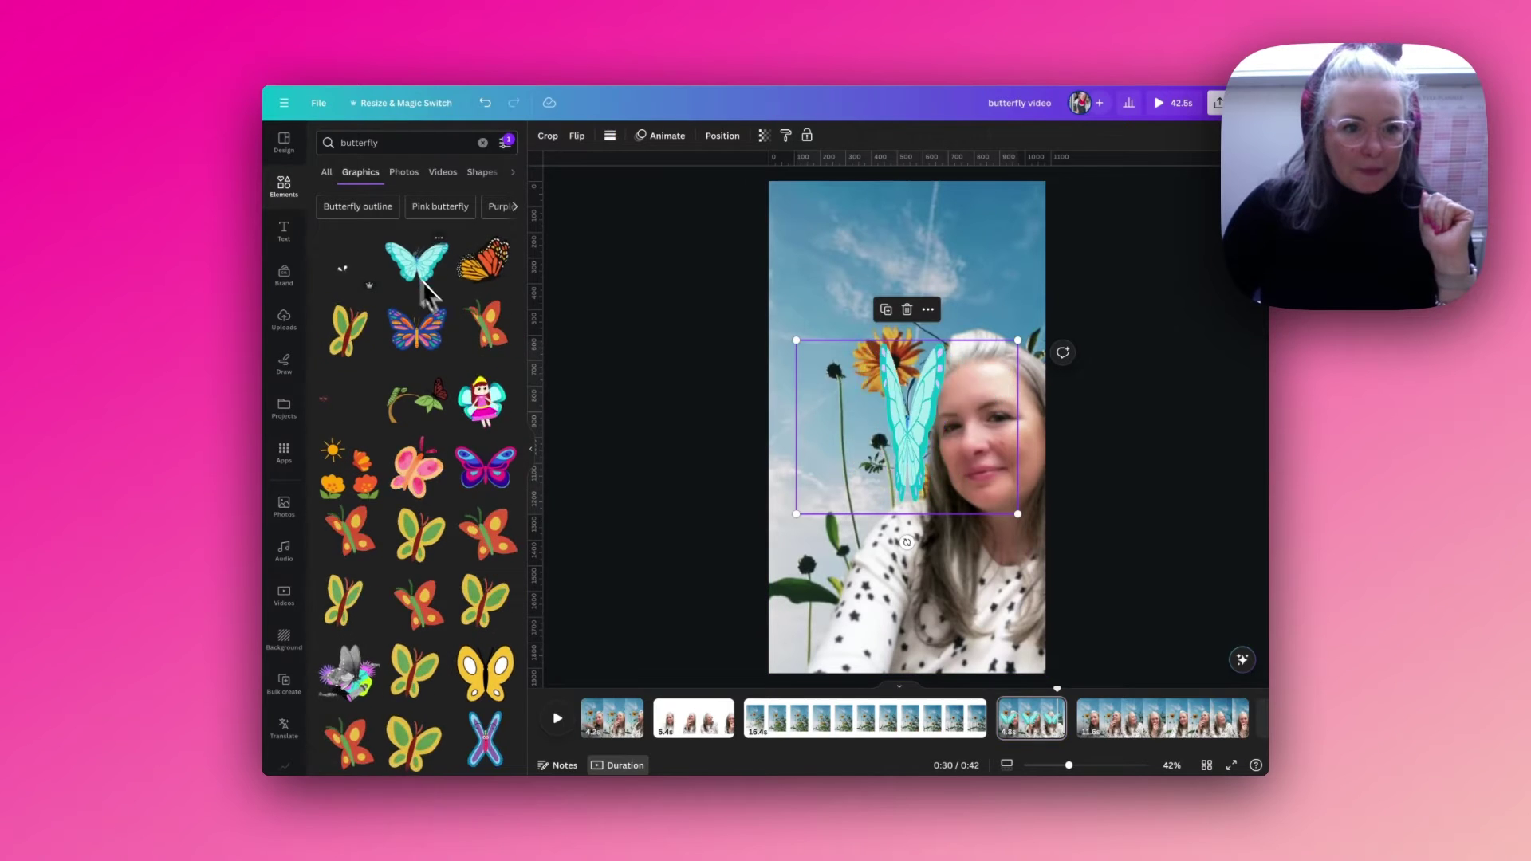
pyautogui.click(530, 449)
pyautogui.moveTo(908, 341); pyautogui.dragTo(787, 456)
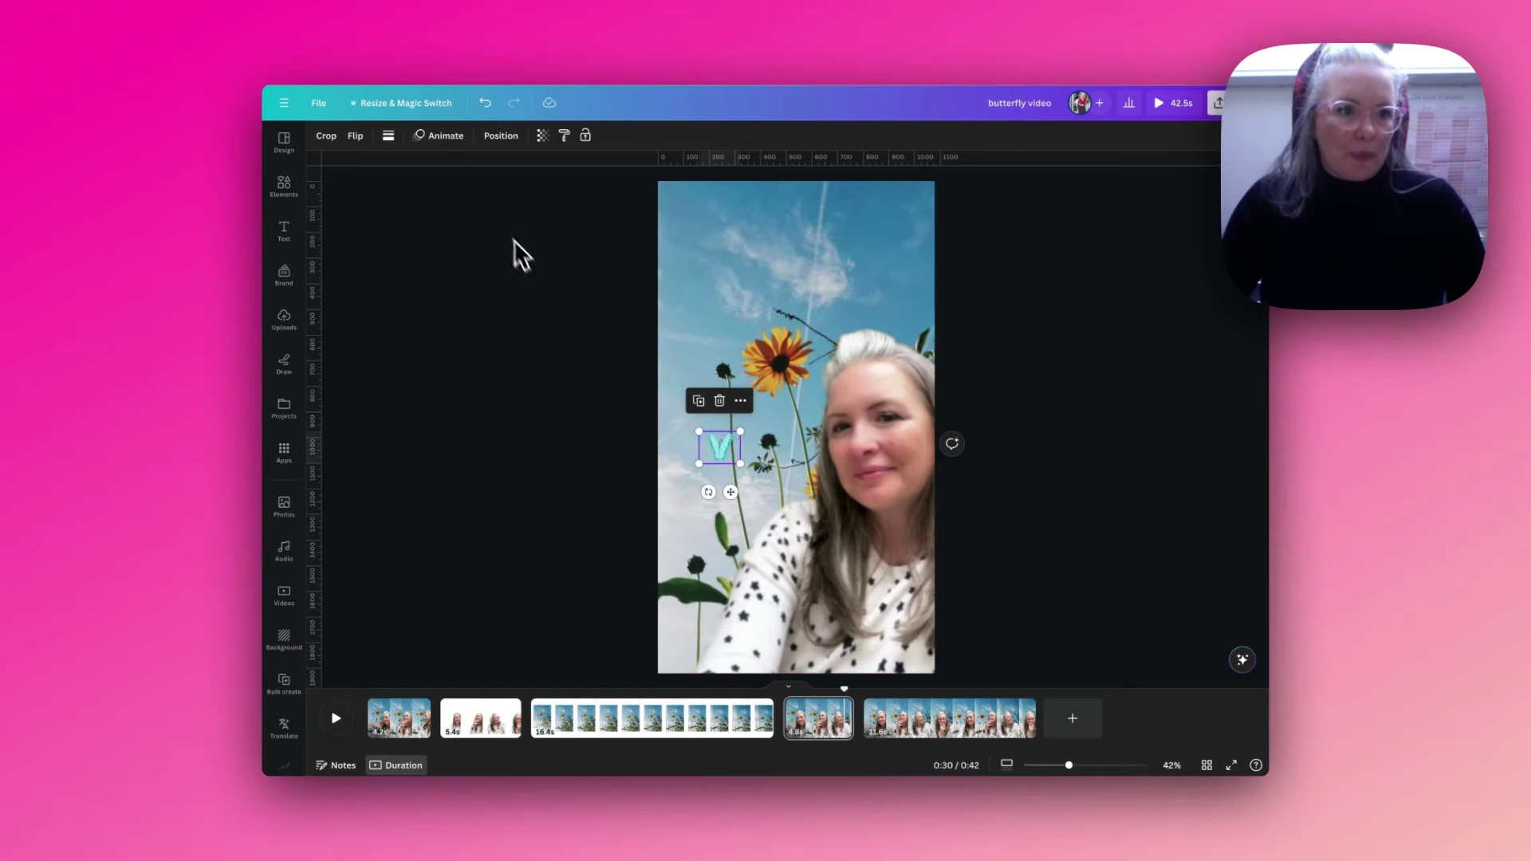
# Replay from 0:26 to check the butterfly, then trim the clip to 3.8 seconds
pyautogui.click(498, 139)
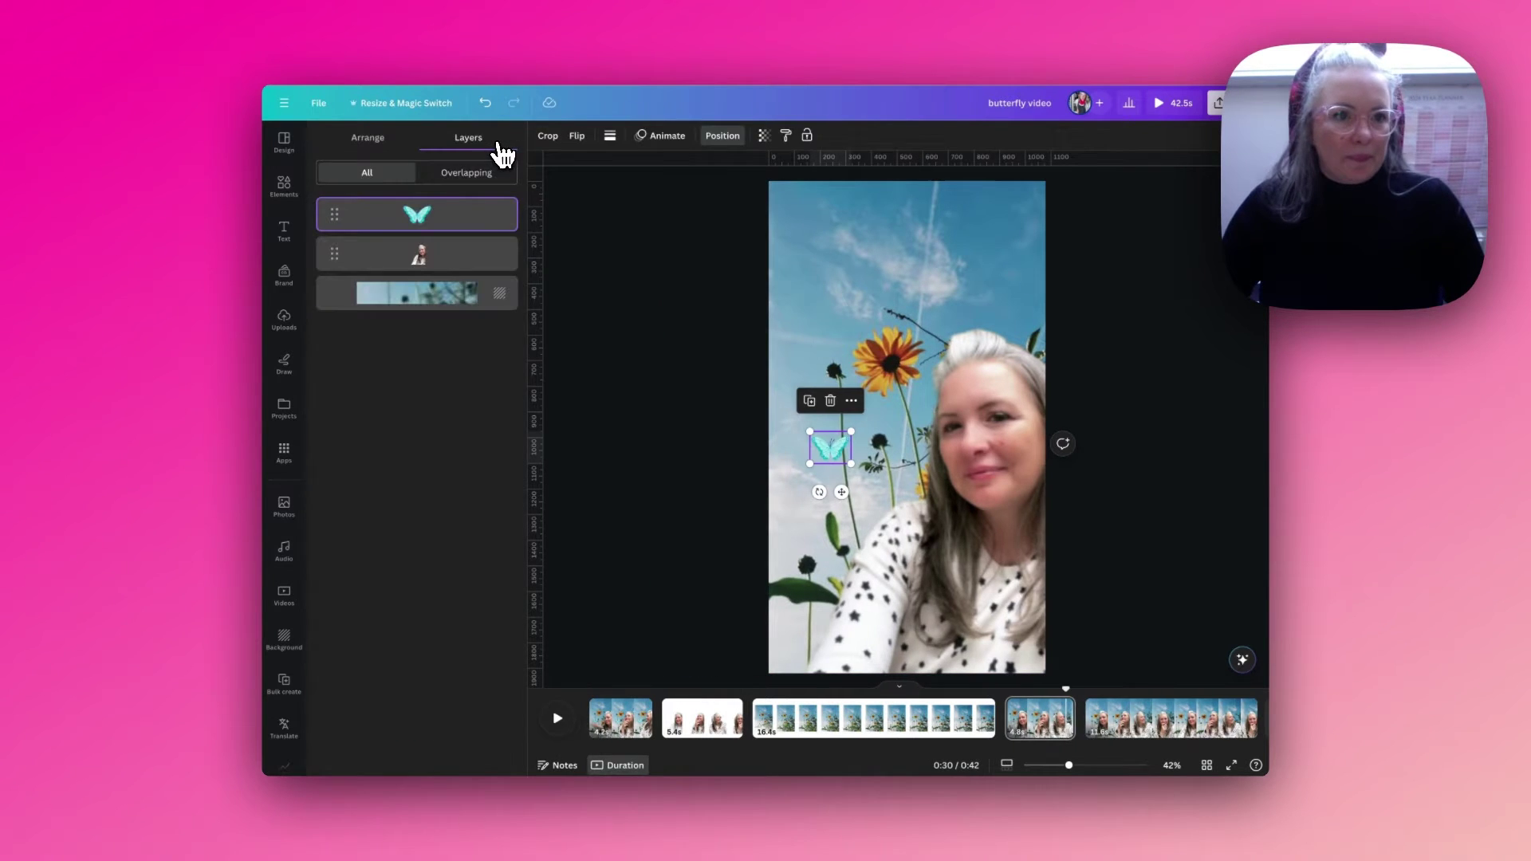
pyautogui.click(628, 381)
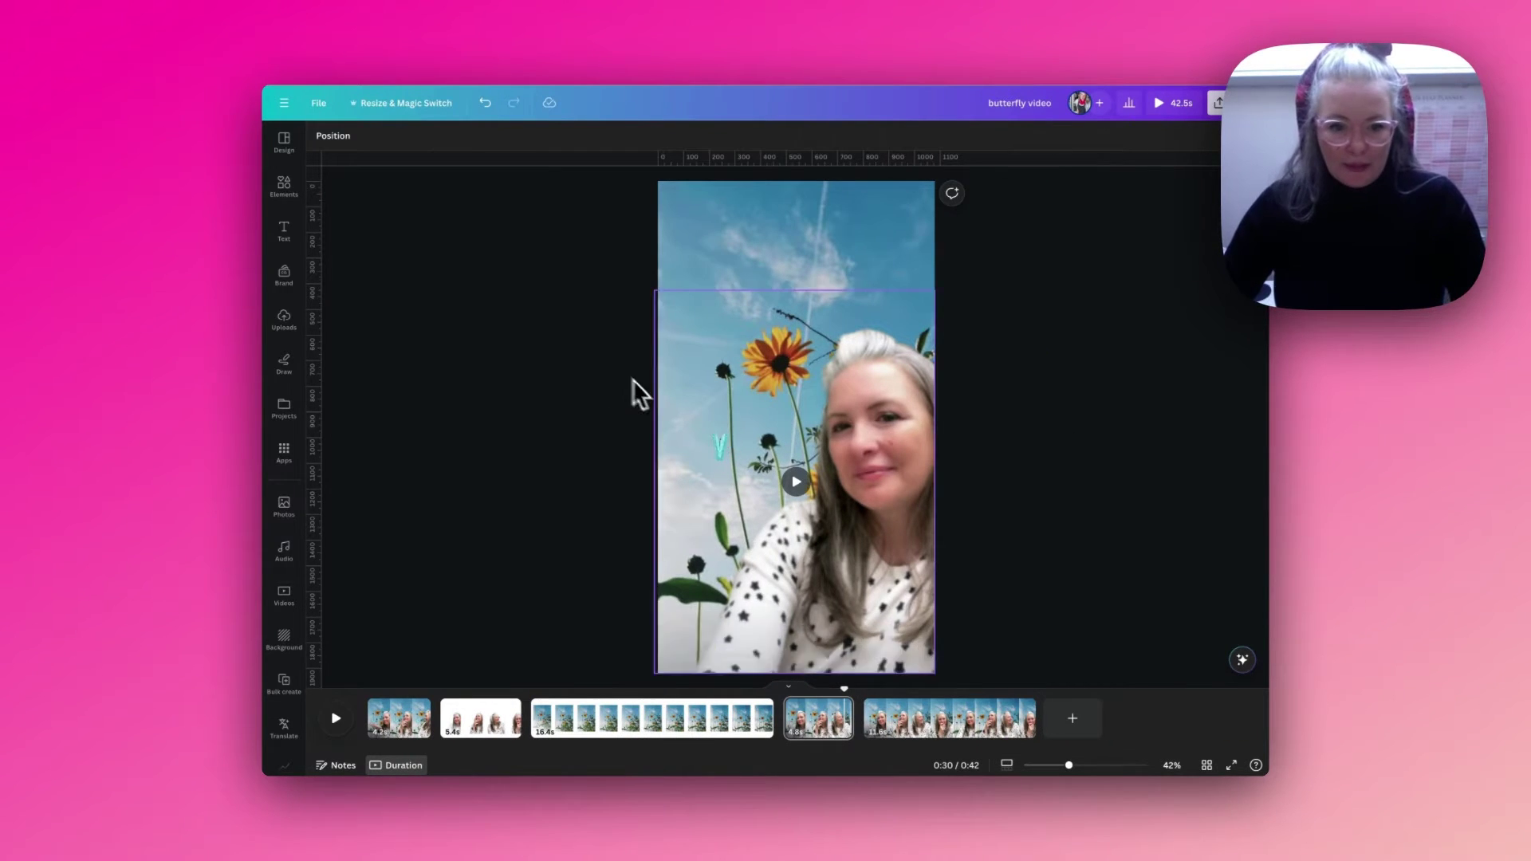
pyautogui.moveTo(844, 688); pyautogui.dragTo(781, 691)
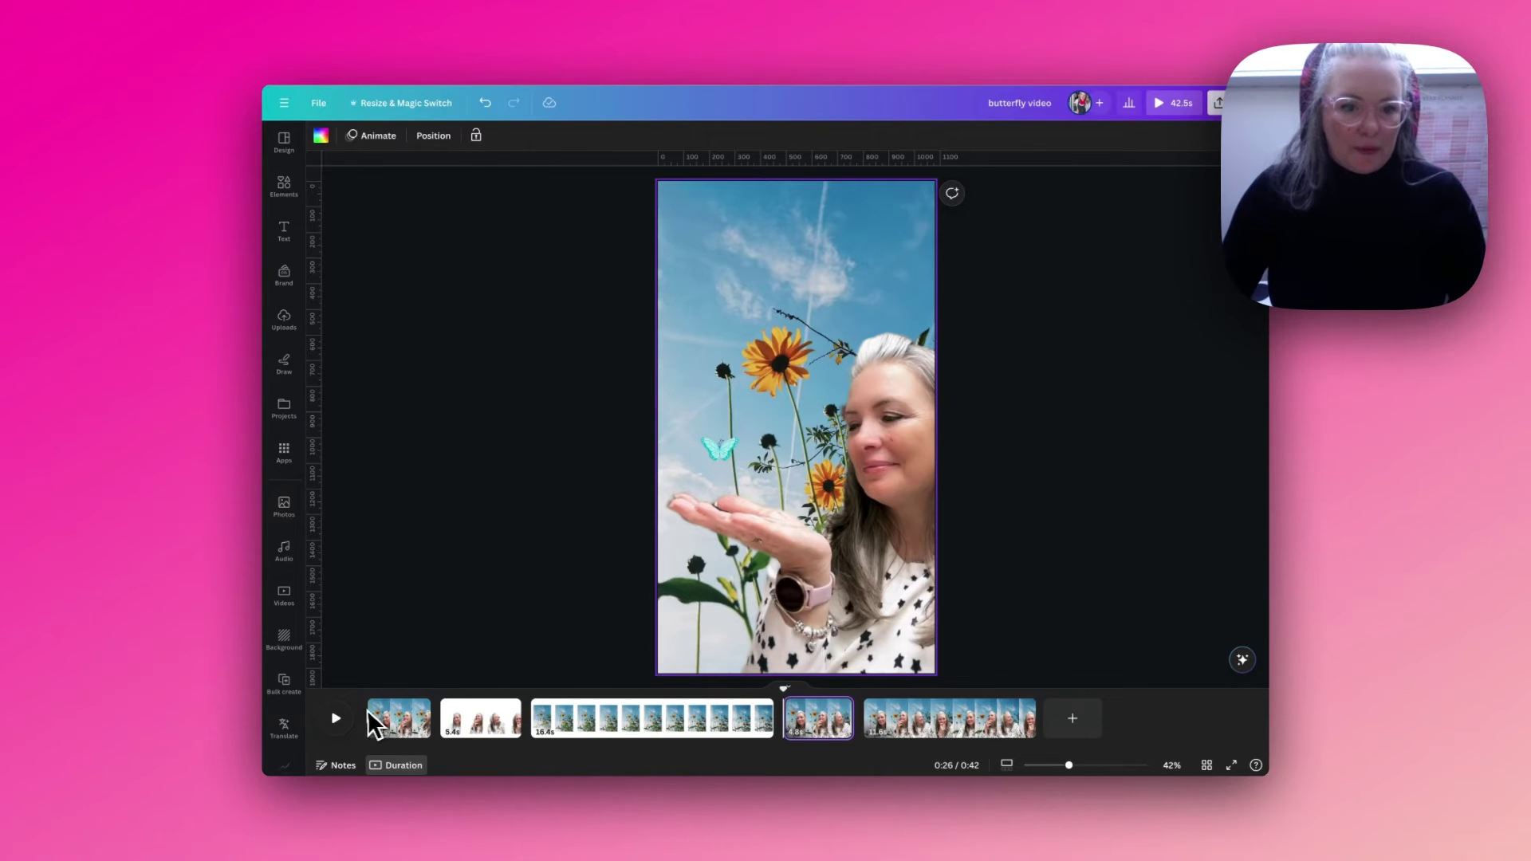
pyautogui.click(338, 720)
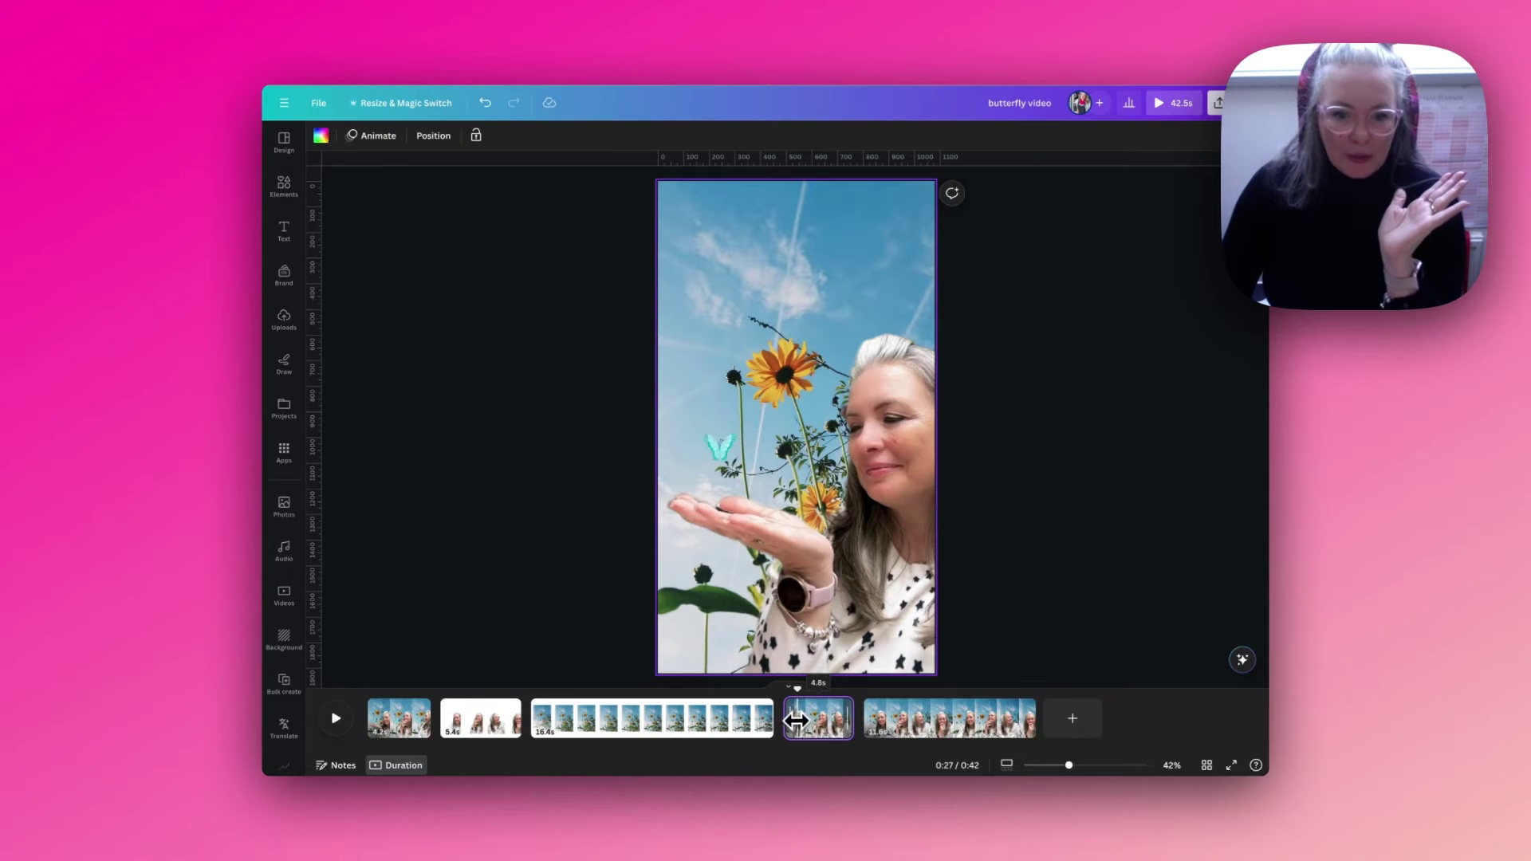
pyautogui.moveTo(796, 721); pyautogui.dragTo(787, 718)
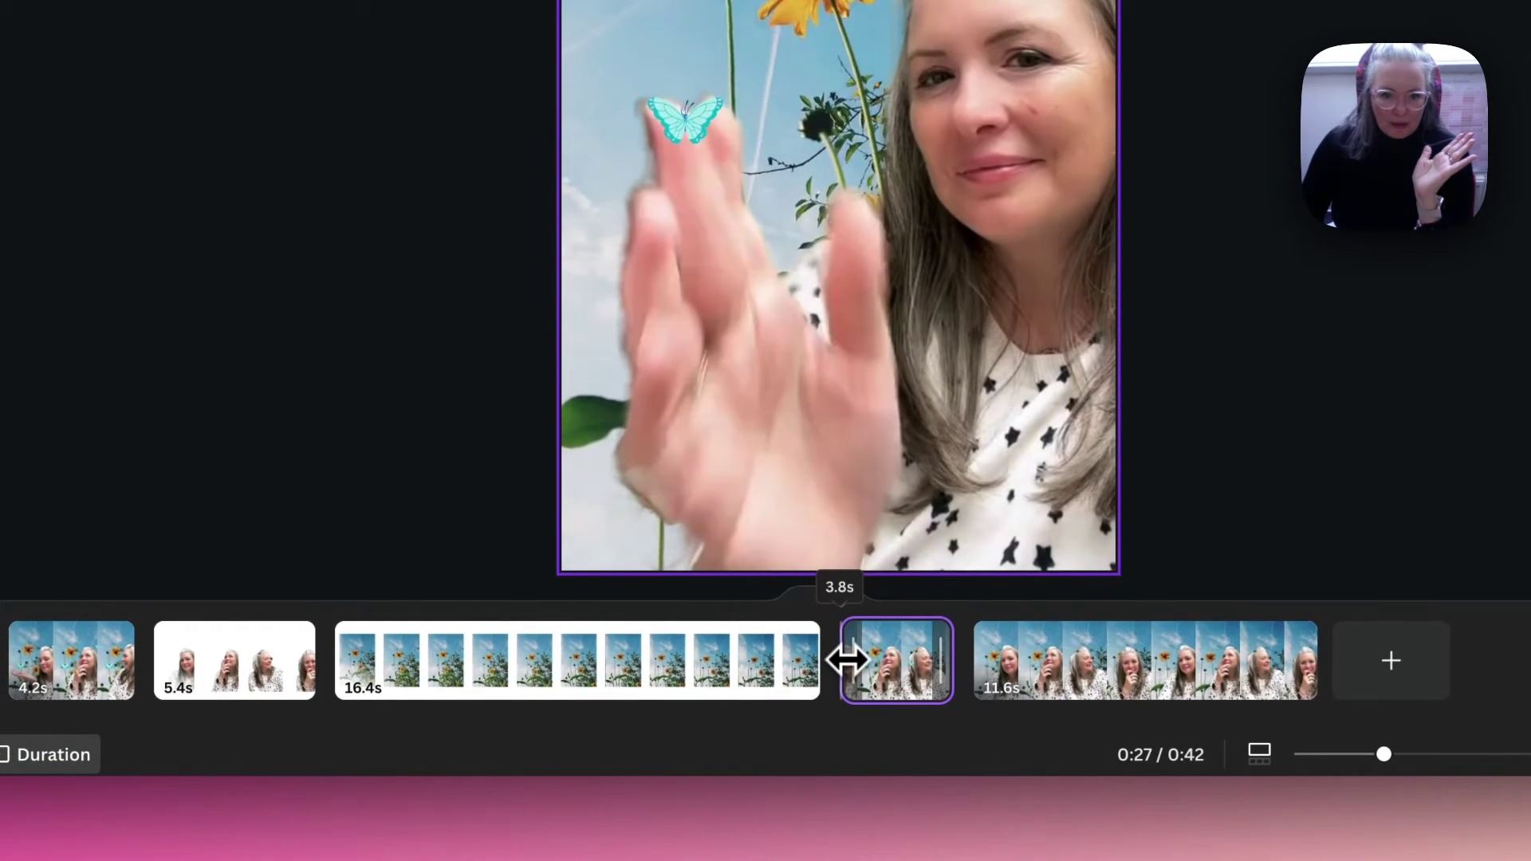
pyautogui.moveTo(847, 659); pyautogui.dragTo(850, 657)
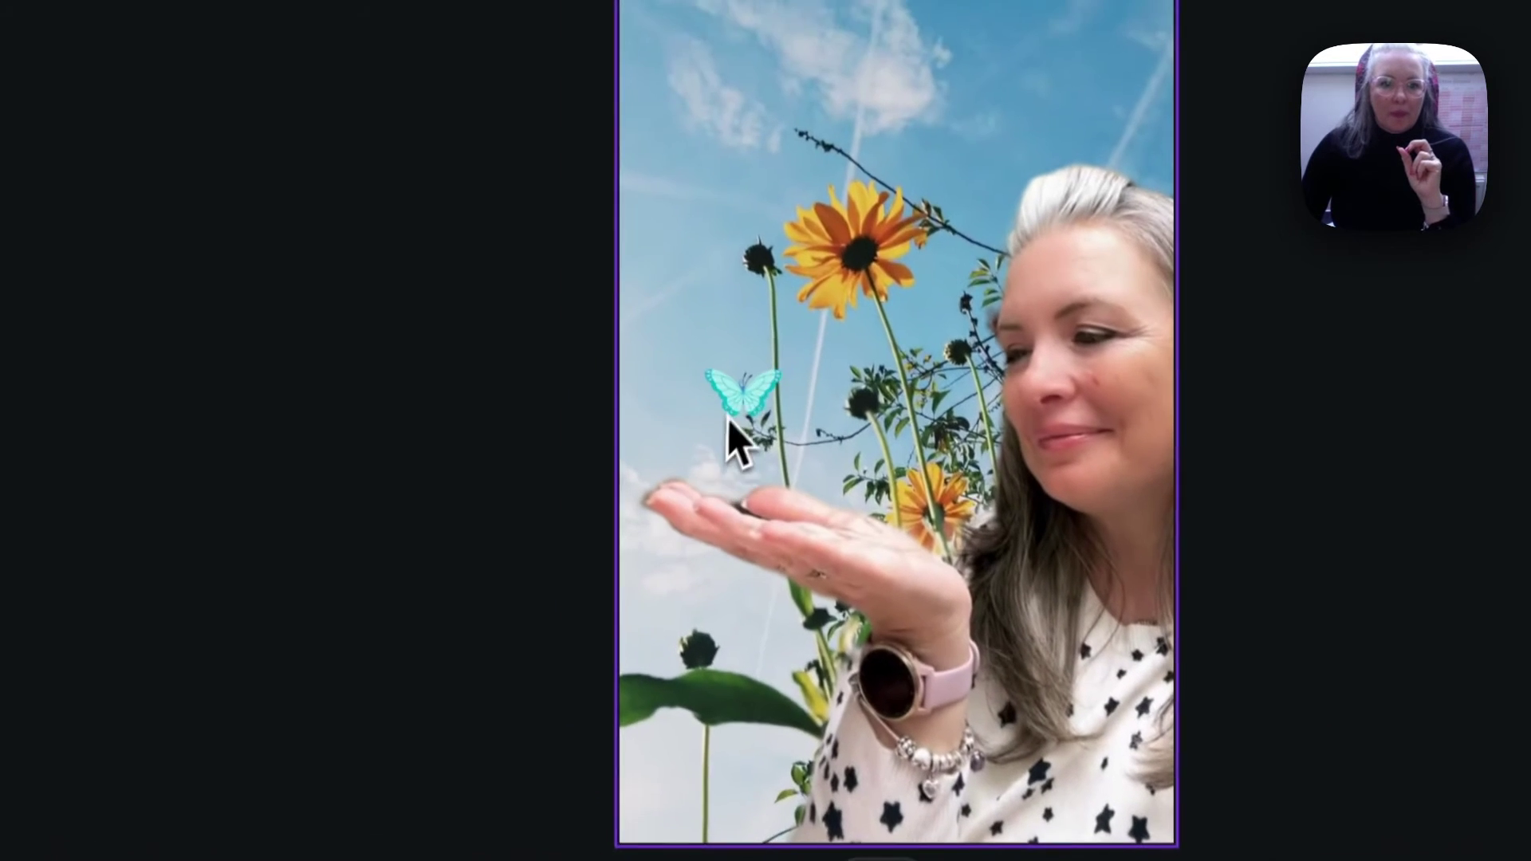
# Move the butterfly onto her palm, enlarge it slightly, and start a Custom animation
pyautogui.click(758, 437)
pyautogui.moveTo(758, 438)
pyautogui.mouseDown()
pyautogui.moveTo(808, 455)
pyautogui.moveTo(732, 434)
pyautogui.mouseUp()
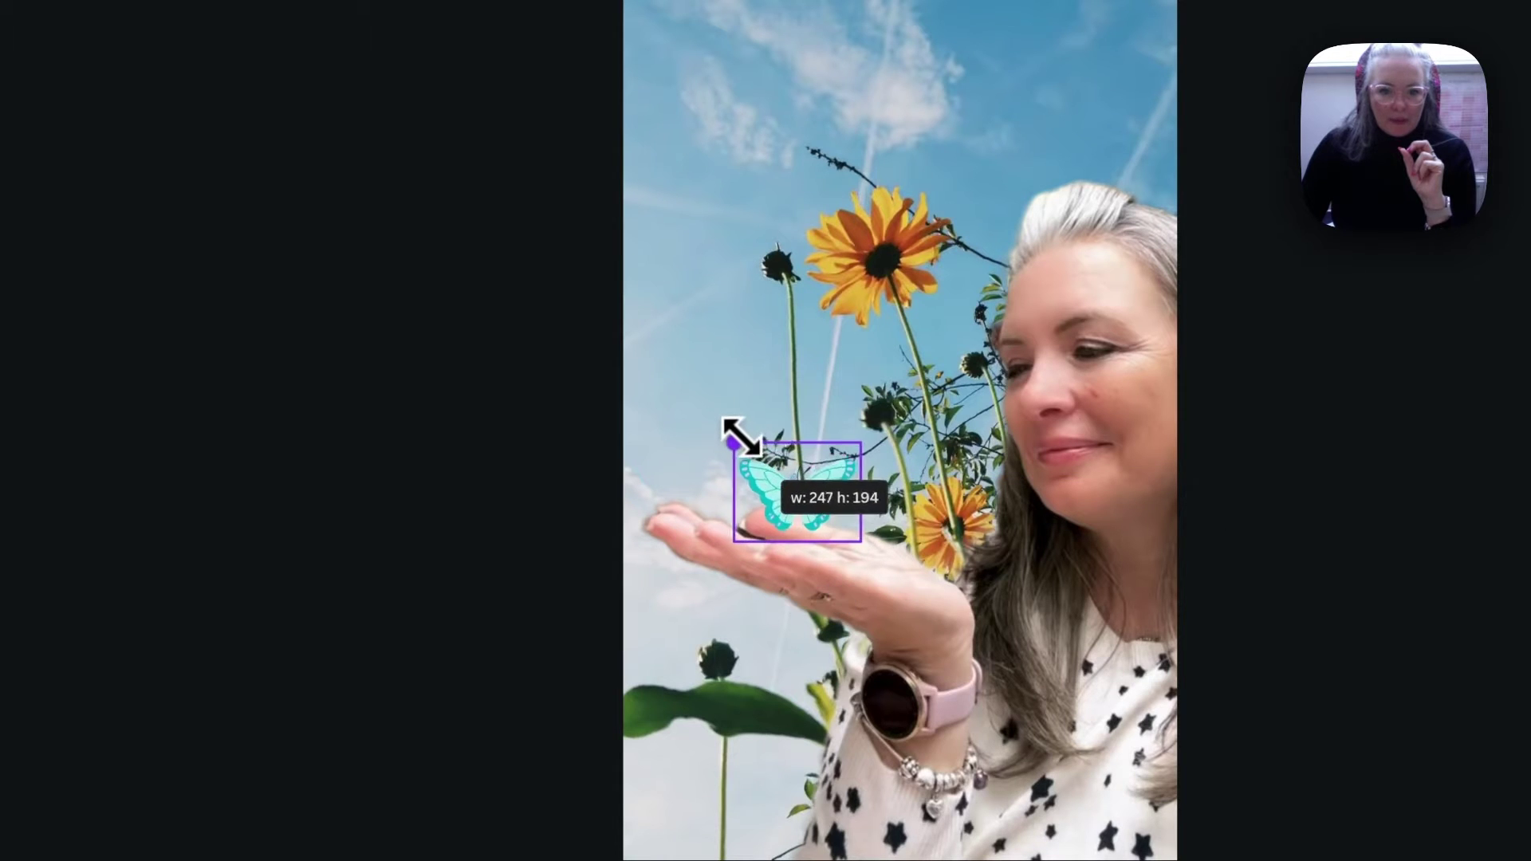
pyautogui.moveTo(798, 484); pyautogui.dragTo(809, 498)
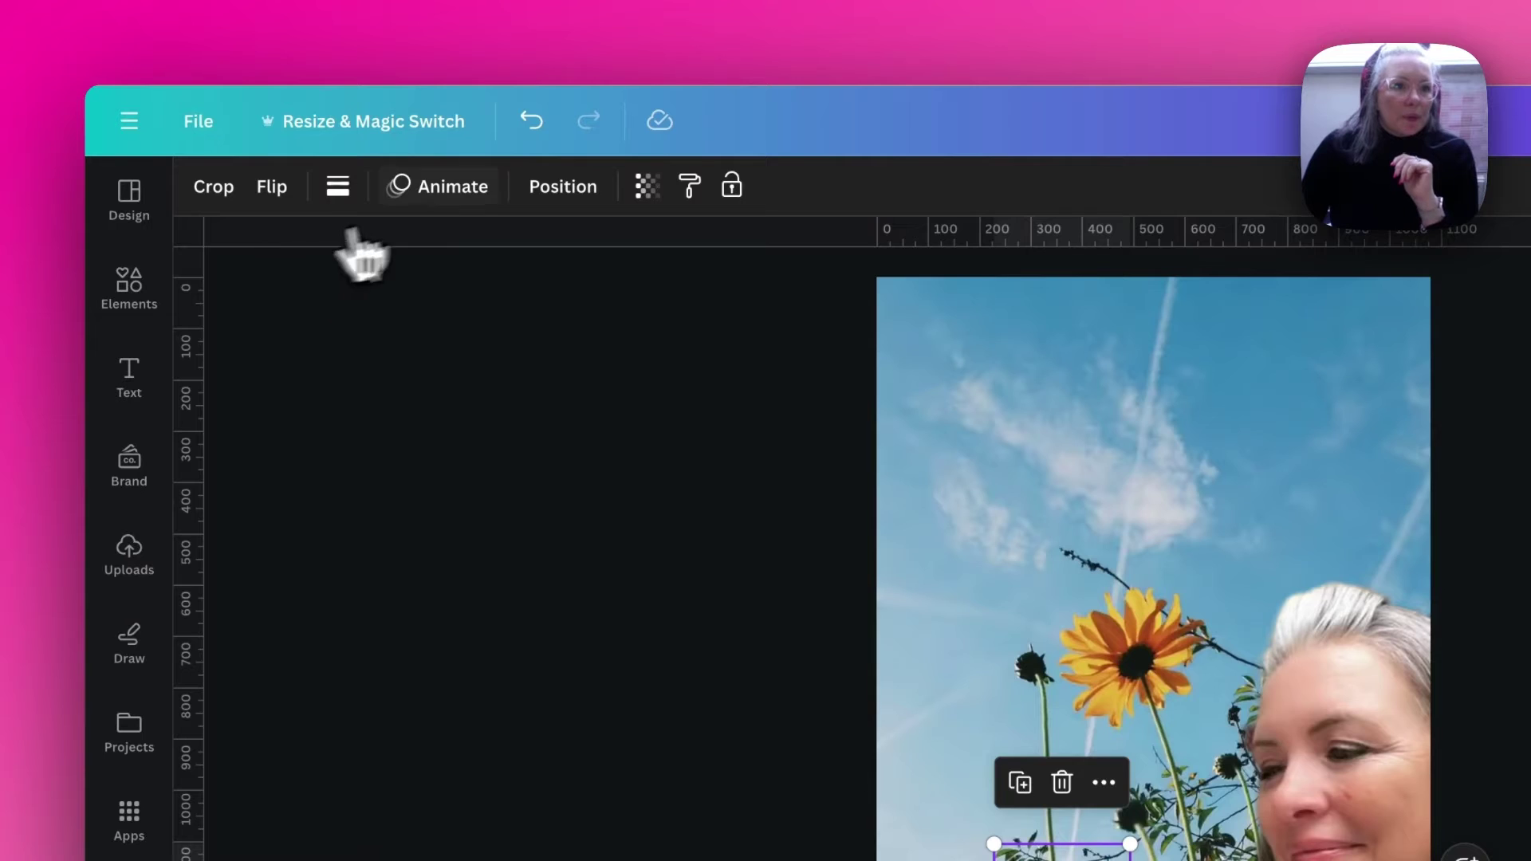
pyautogui.click(437, 199)
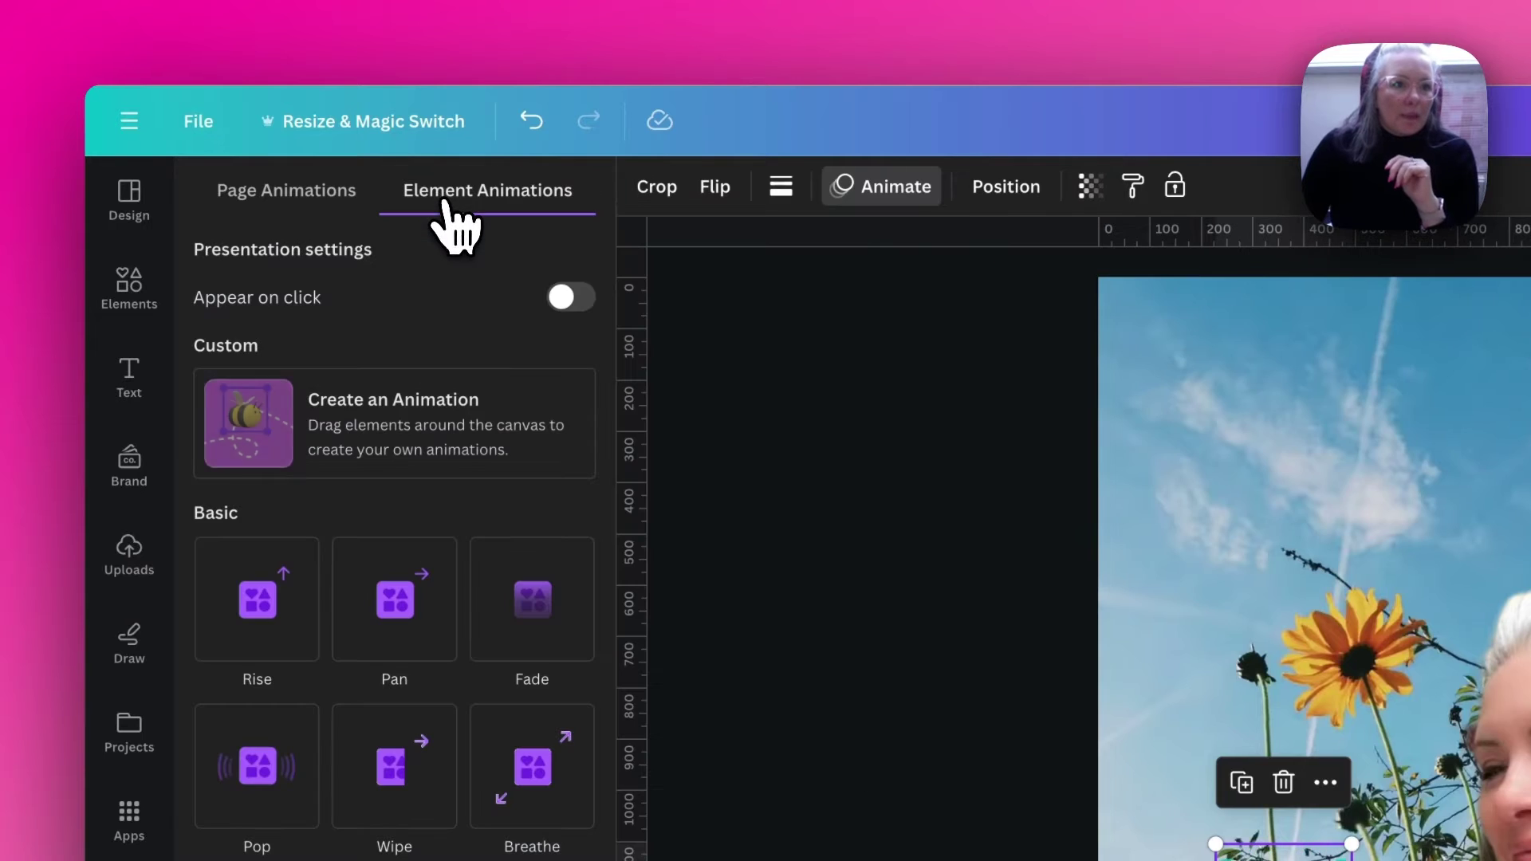
pyautogui.click(368, 462)
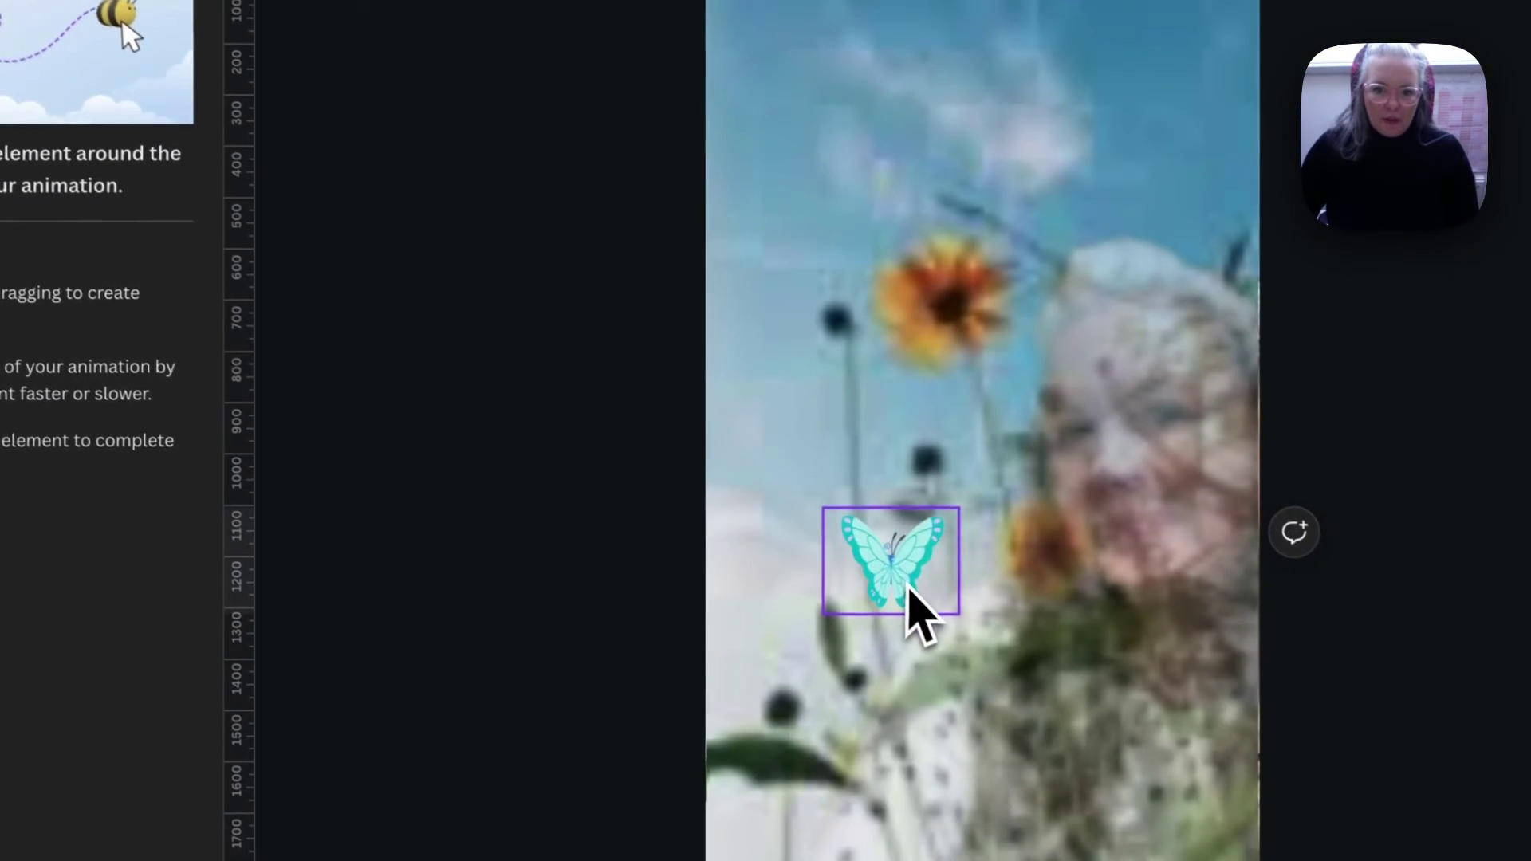
# Trace the turquoise butterfly's path looping around the presenter's face and ending on her hand
pyautogui.moveTo(902, 598); pyautogui.dragTo(796, 488)
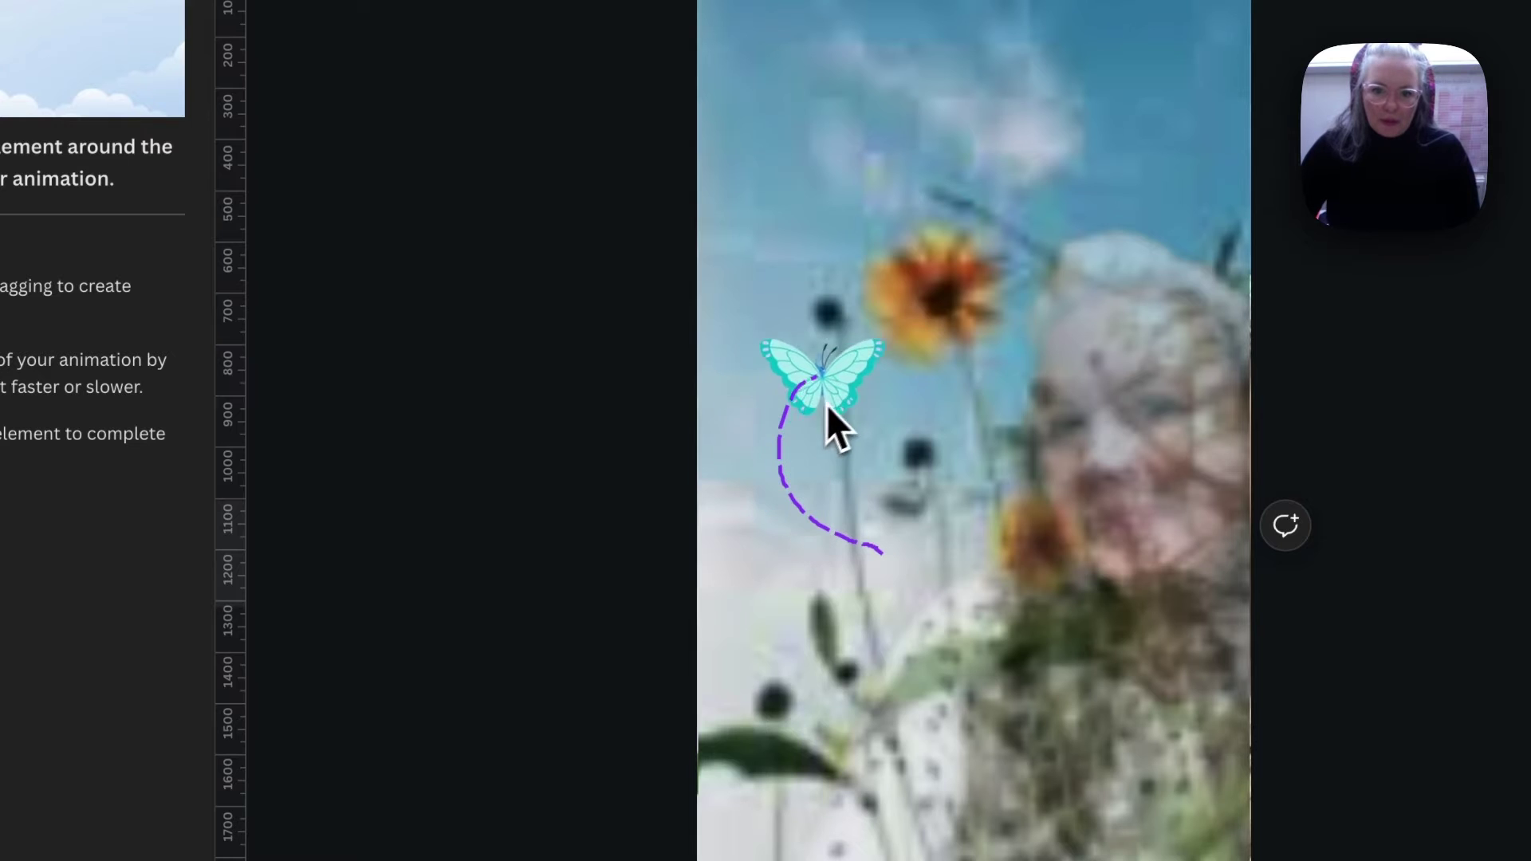
pyautogui.moveTo(983, 381)
pyautogui.mouseDown()
pyautogui.moveTo(1026, 514)
pyautogui.moveTo(953, 572)
pyautogui.mouseUp()
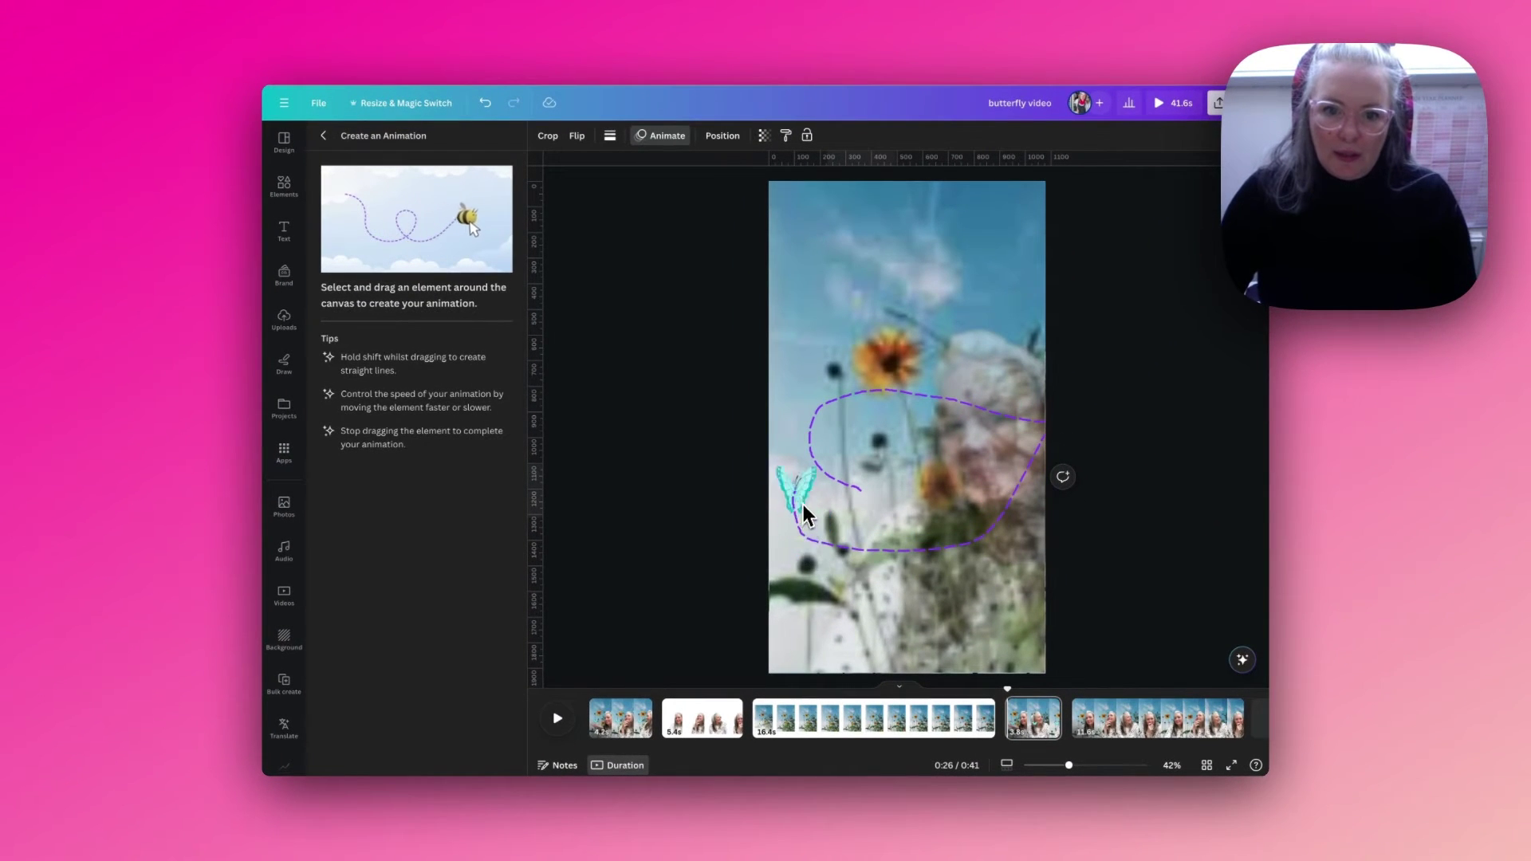
pyautogui.moveTo(822, 500); pyautogui.dragTo(822, 500)
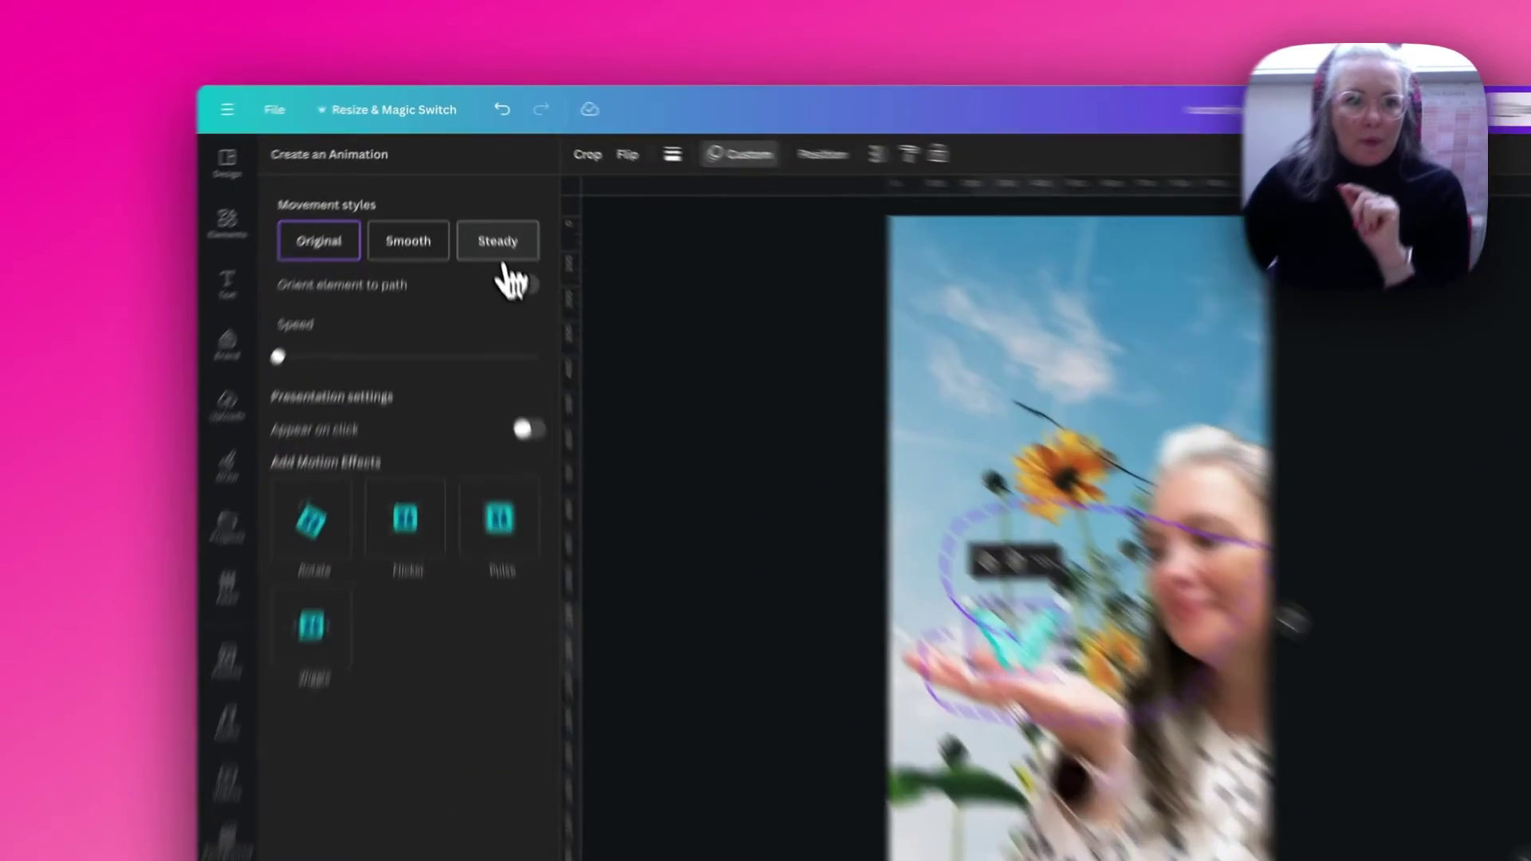
# Set the butterfly's path to Steady movement with slightly higher speed and Orient element to path
pyautogui.click(481, 205)
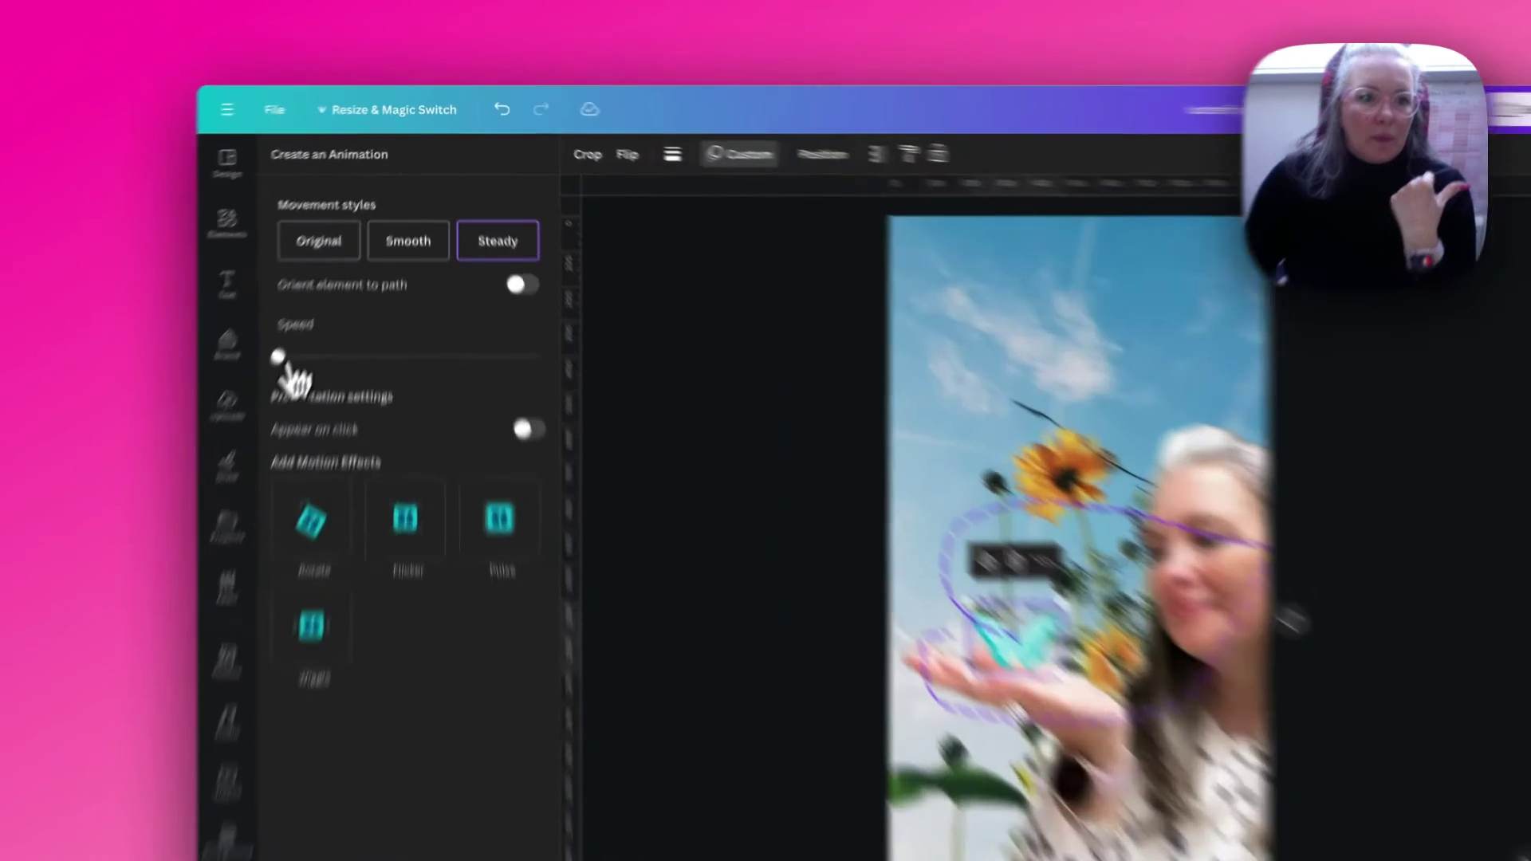
pyautogui.moveTo(321, 283); pyautogui.dragTo(335, 284)
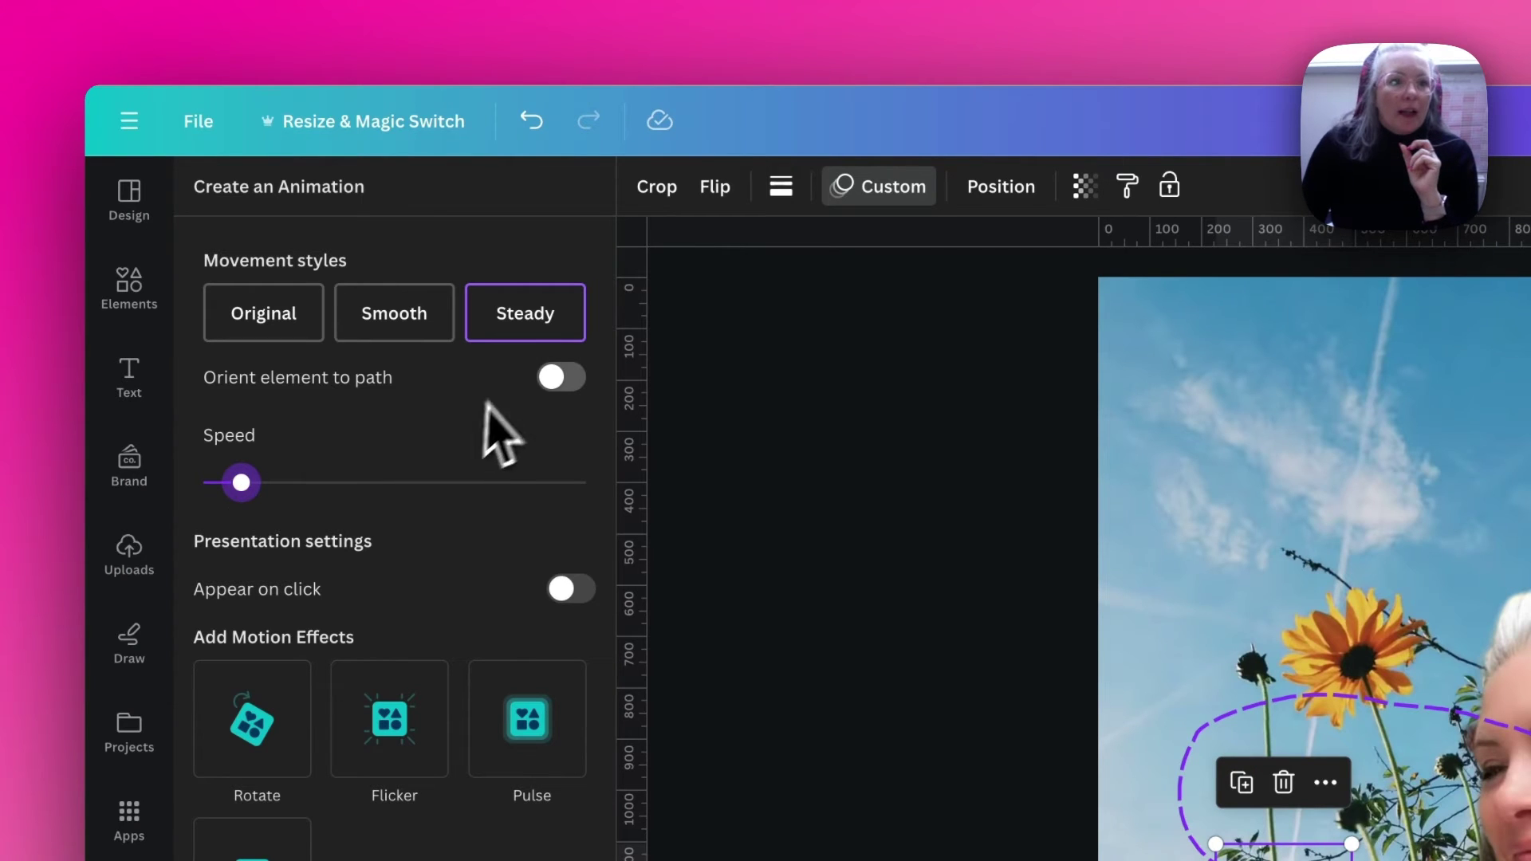
pyautogui.click(561, 377)
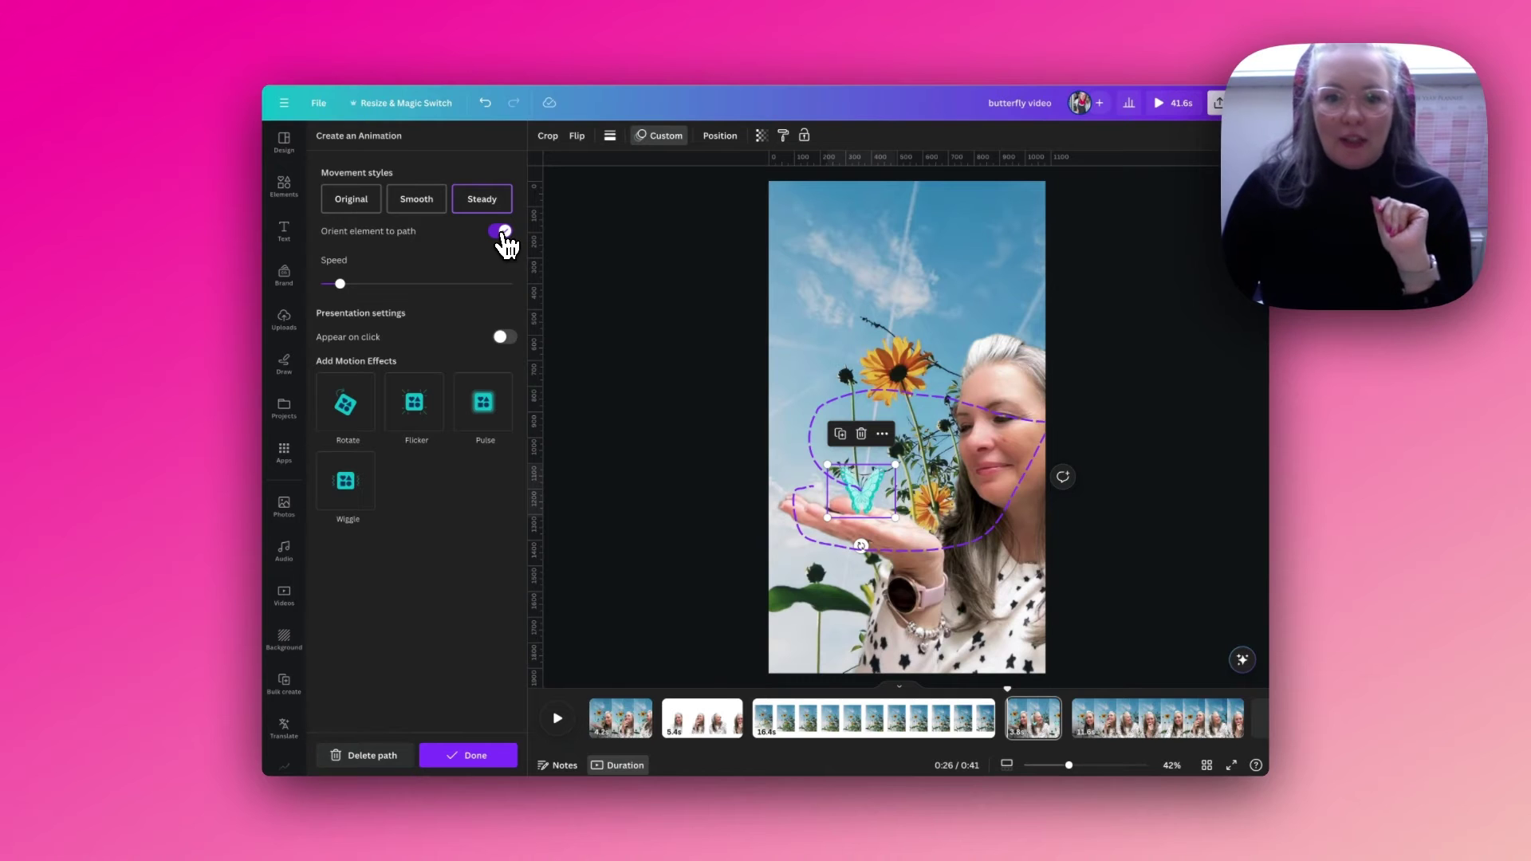
# Finish the animation and move the butterfly layer below the presenter in Layers
pyautogui.click(471, 765)
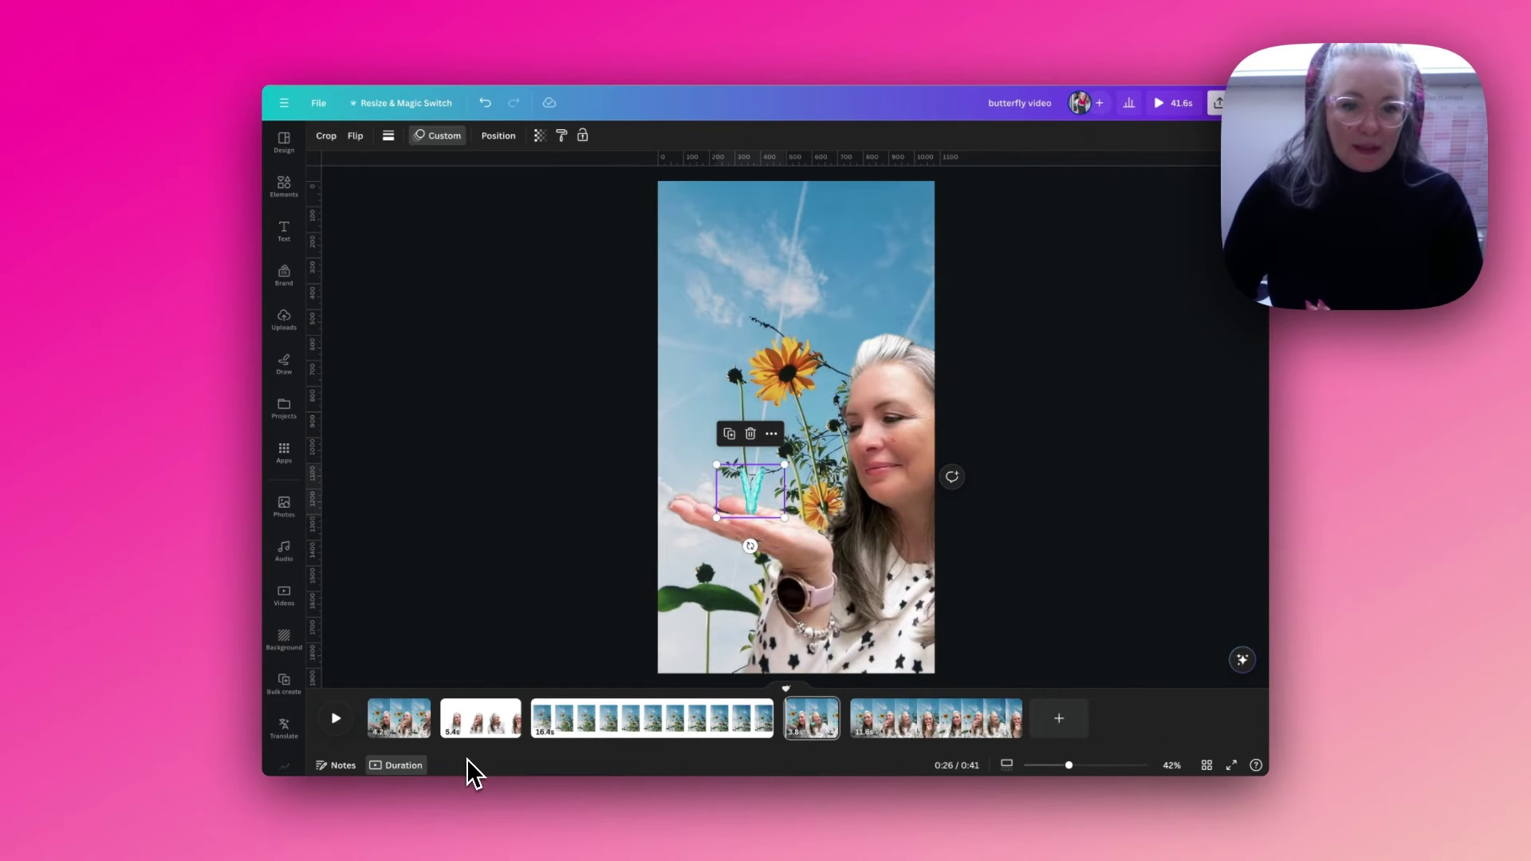
pyautogui.click(498, 136)
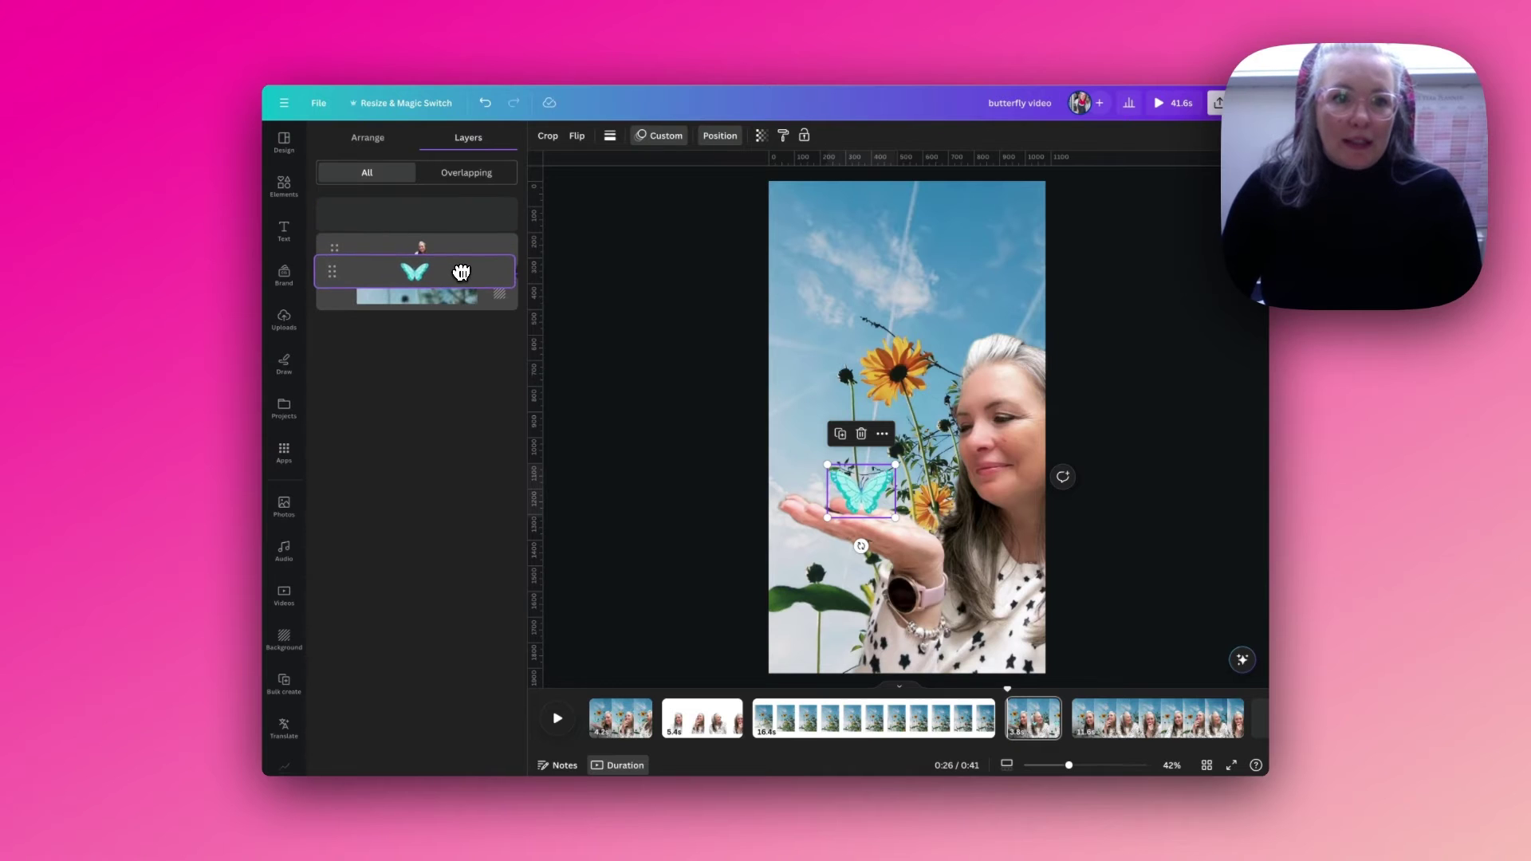
pyautogui.moveTo(461, 272); pyautogui.dragTo(462, 272)
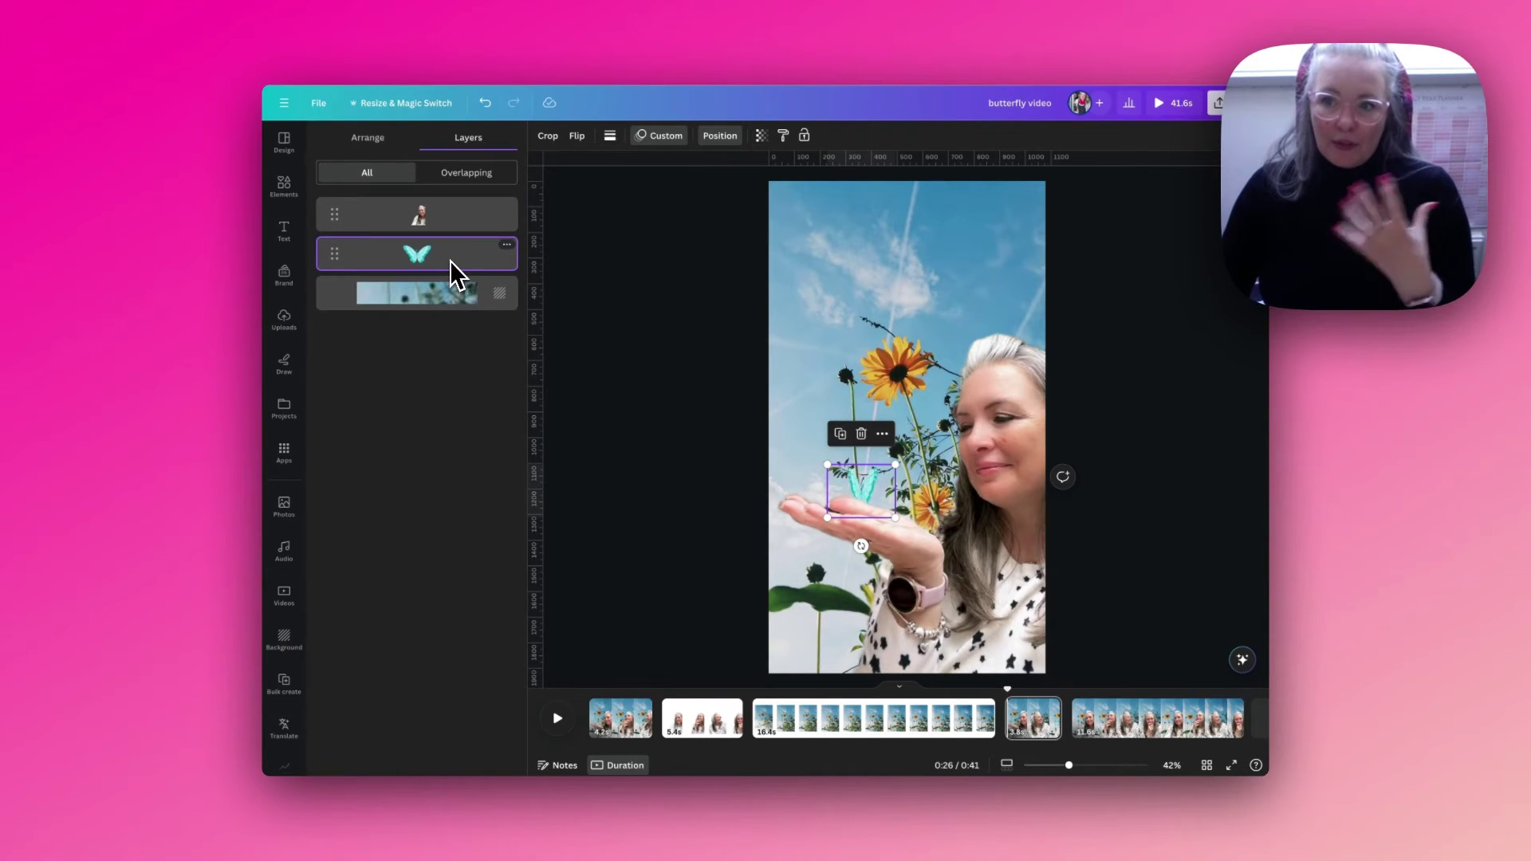
# Preview the butterfly's flight, then replay the full video from the first page
pyautogui.click(569, 722)
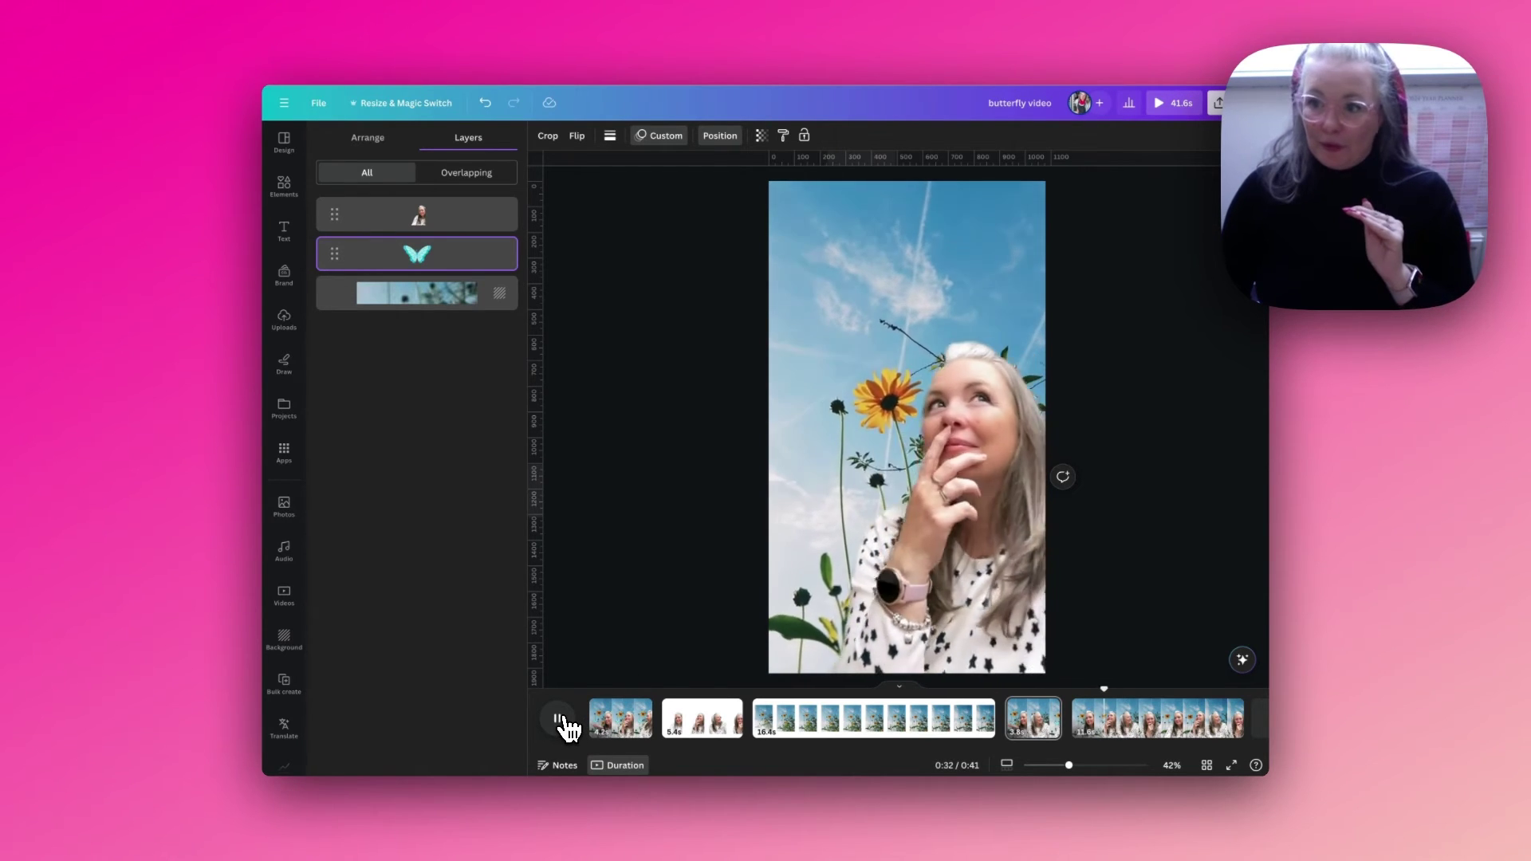
pyautogui.click(563, 717)
pyautogui.click(1010, 706)
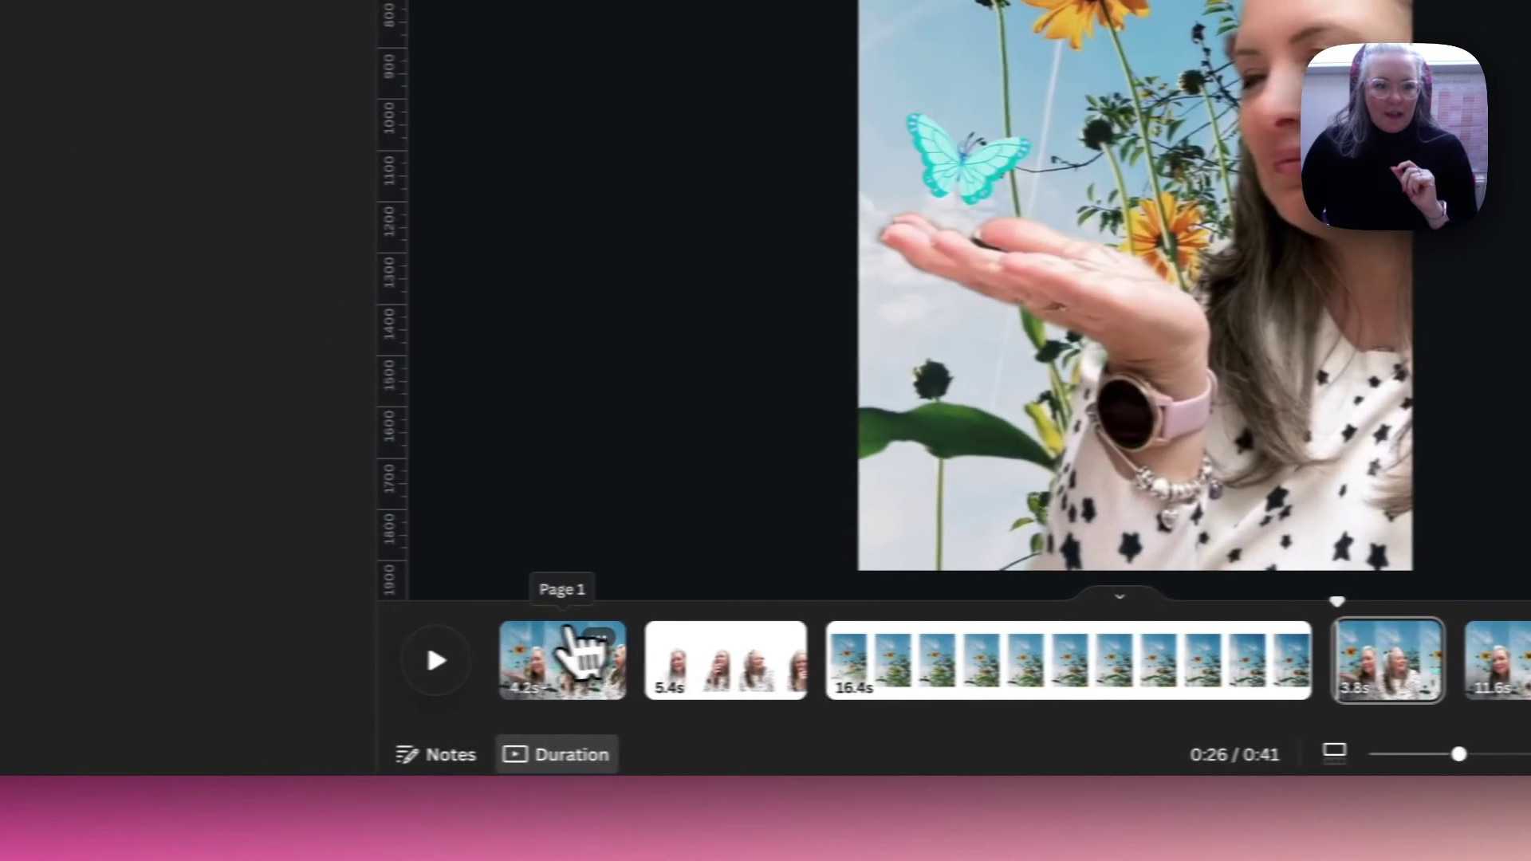
pyautogui.click(228, 646)
pyautogui.click(490, 660)
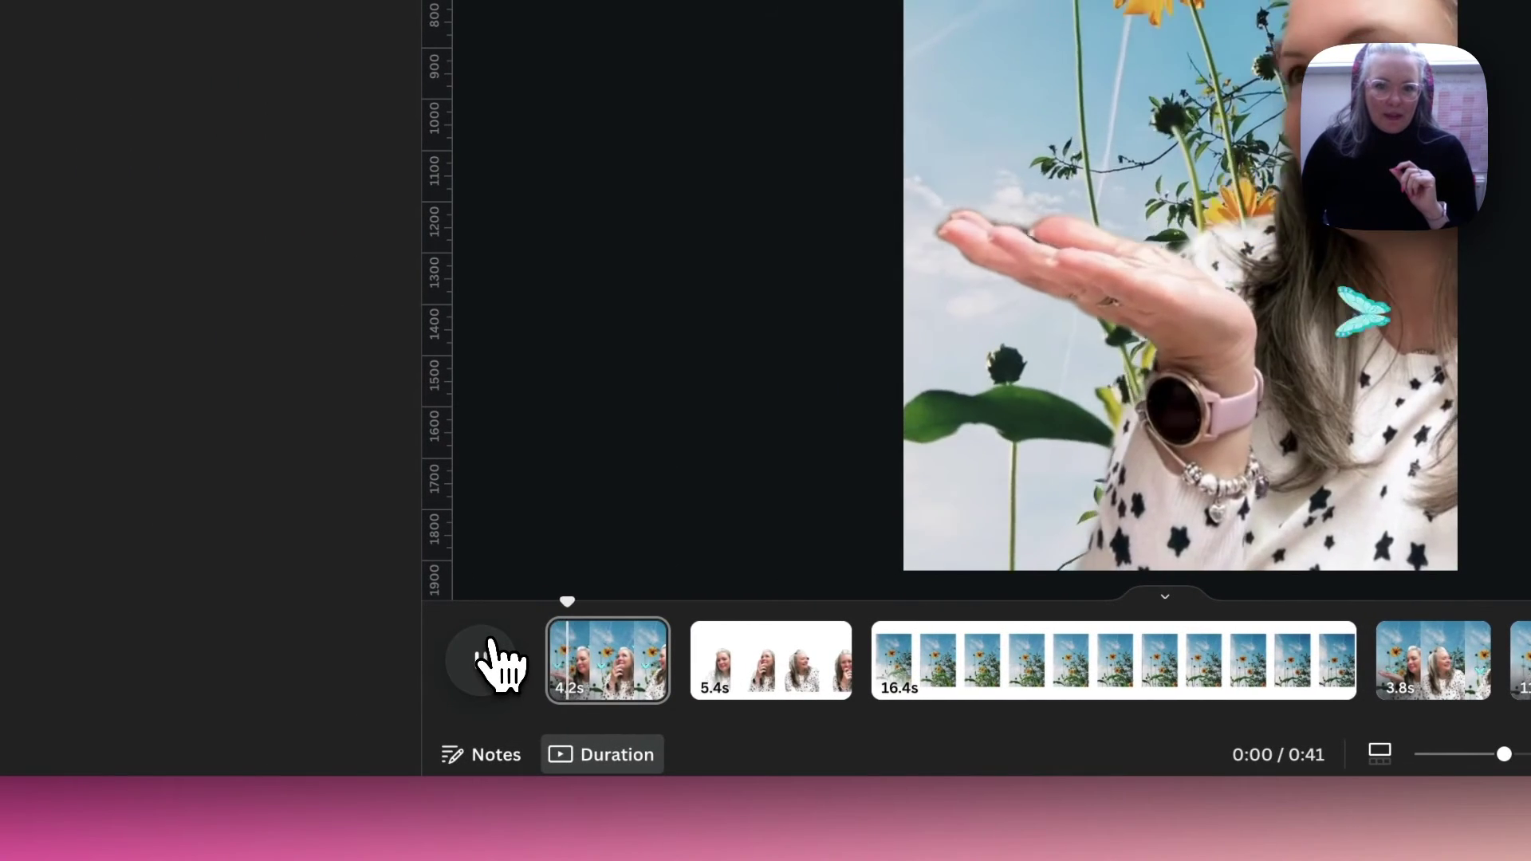
pyautogui.click(490, 662)
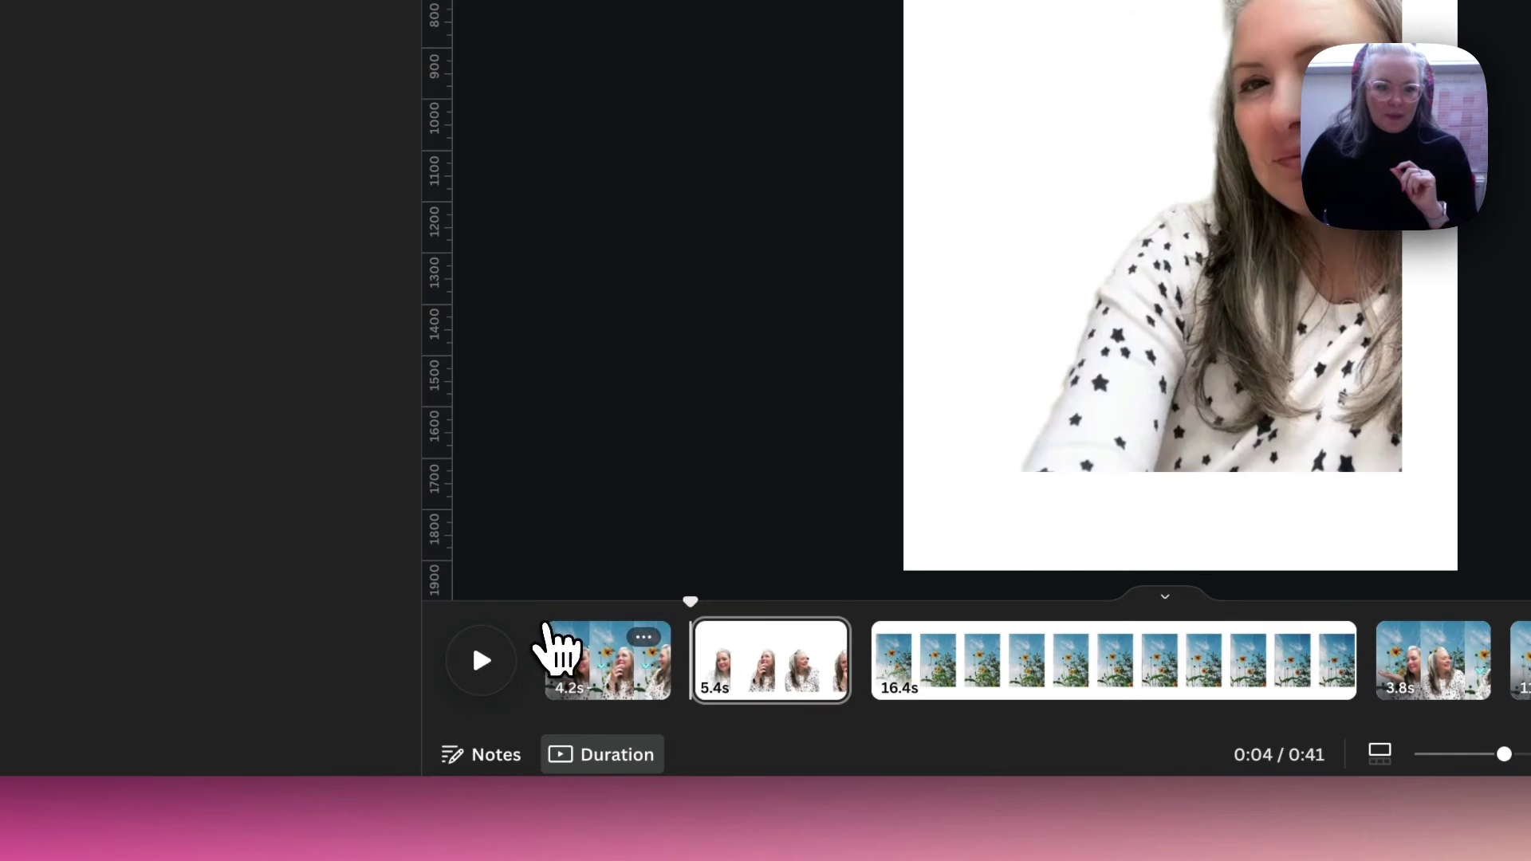
# Move the small butterfly to the frame's right edge and start a custom path animation for it
pyautogui.click(547, 643)
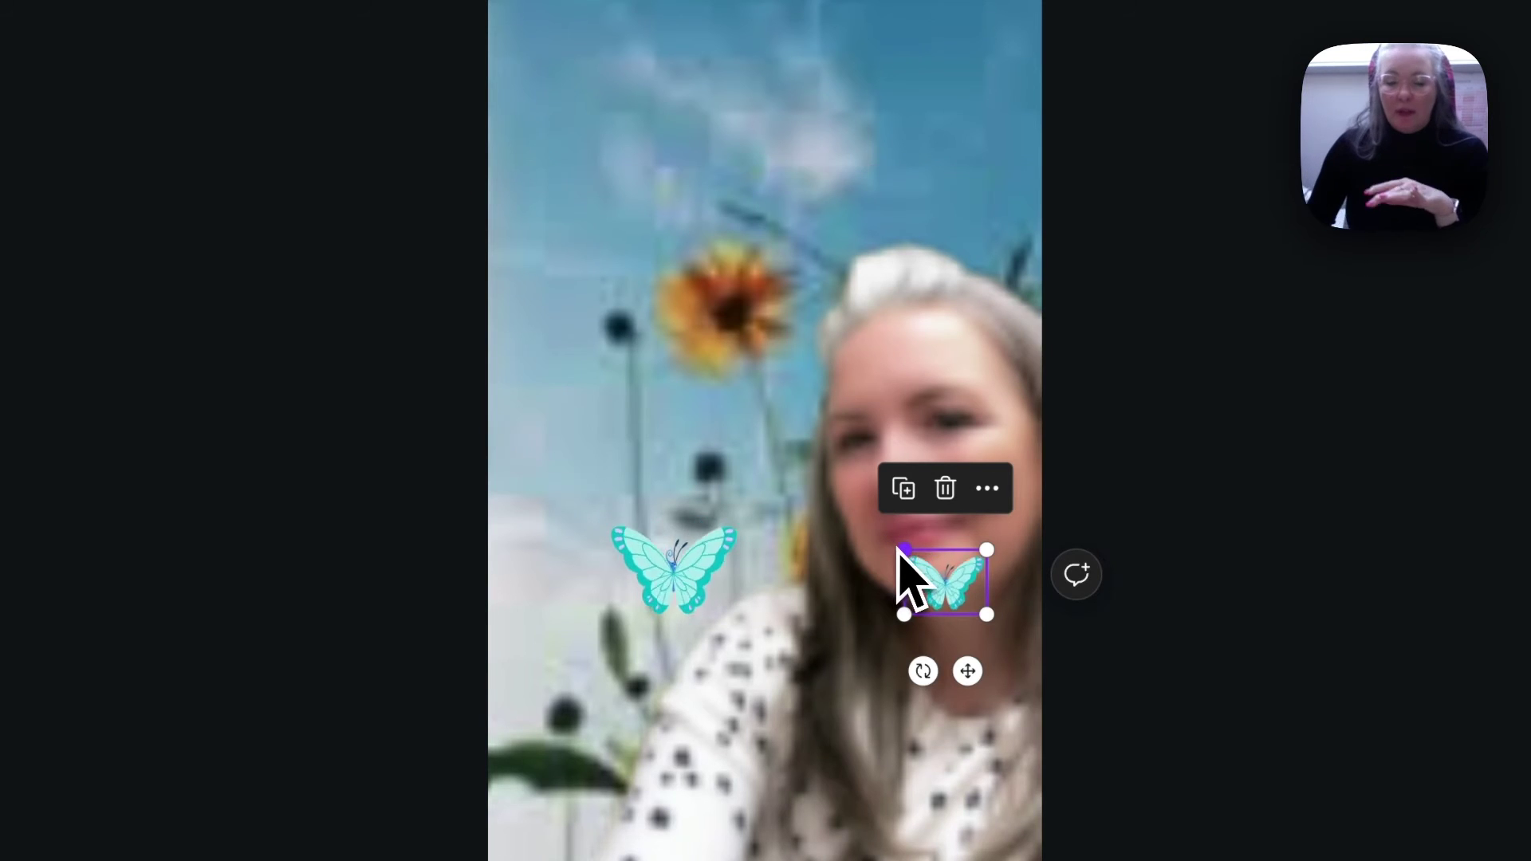
pyautogui.moveTo(929, 618); pyautogui.dragTo(1027, 567)
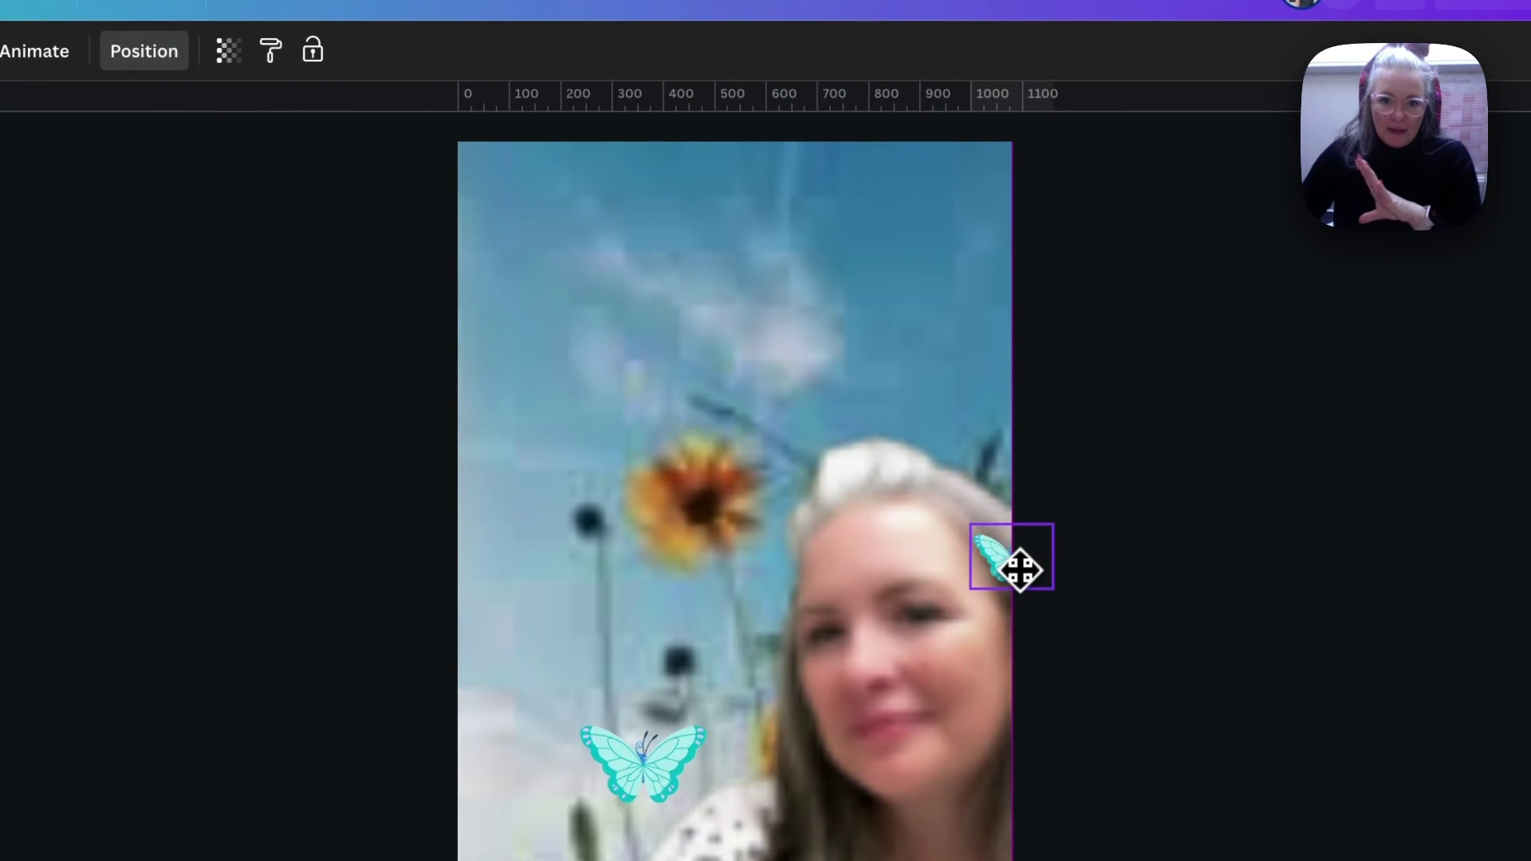
pyautogui.moveTo(1020, 570); pyautogui.dragTo(1015, 572)
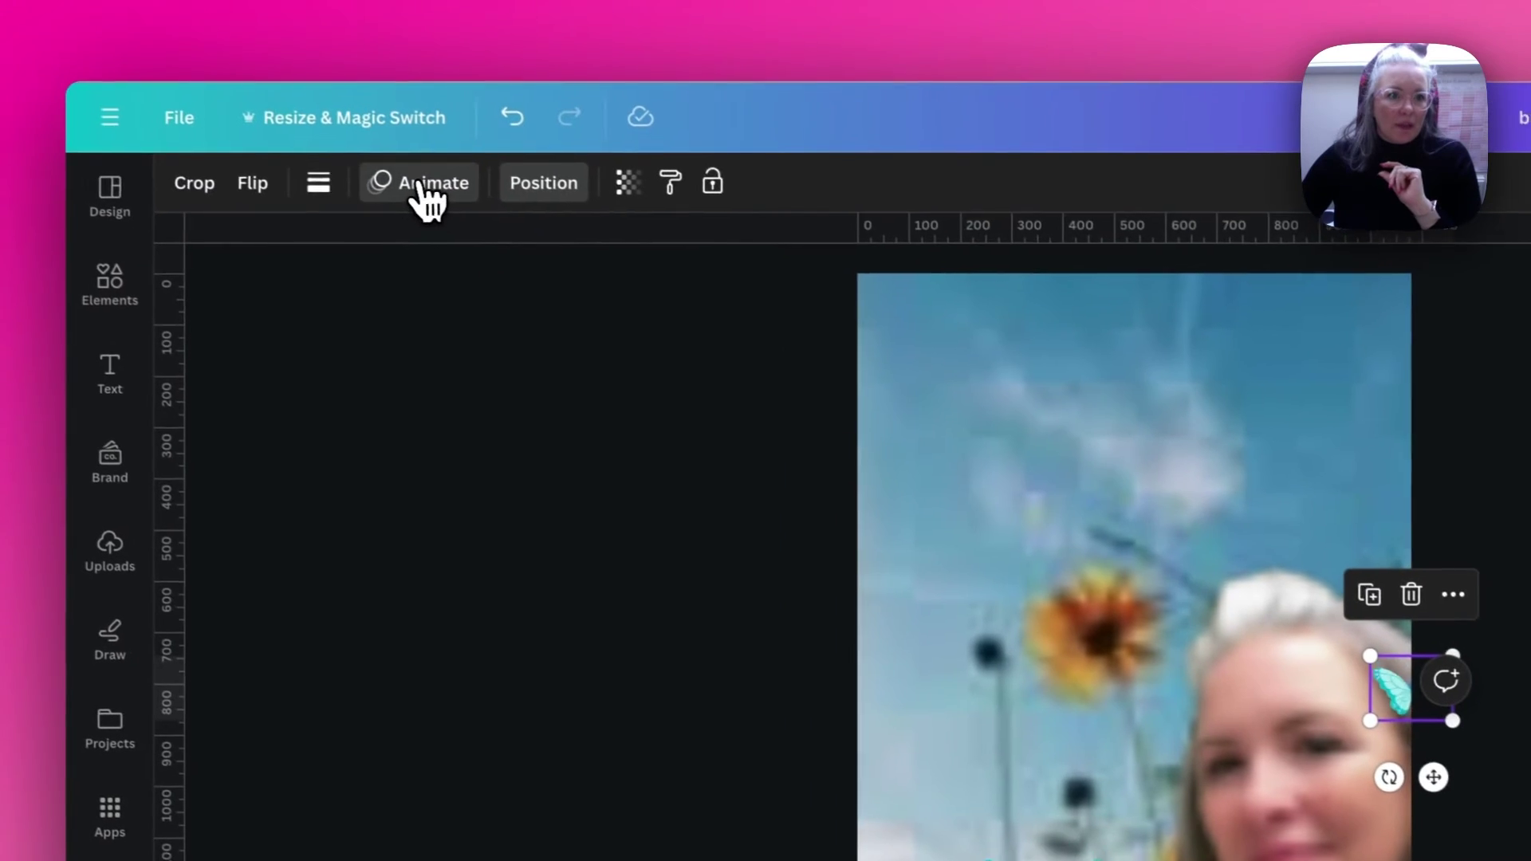
pyautogui.click(34, 50)
pyautogui.click(355, 430)
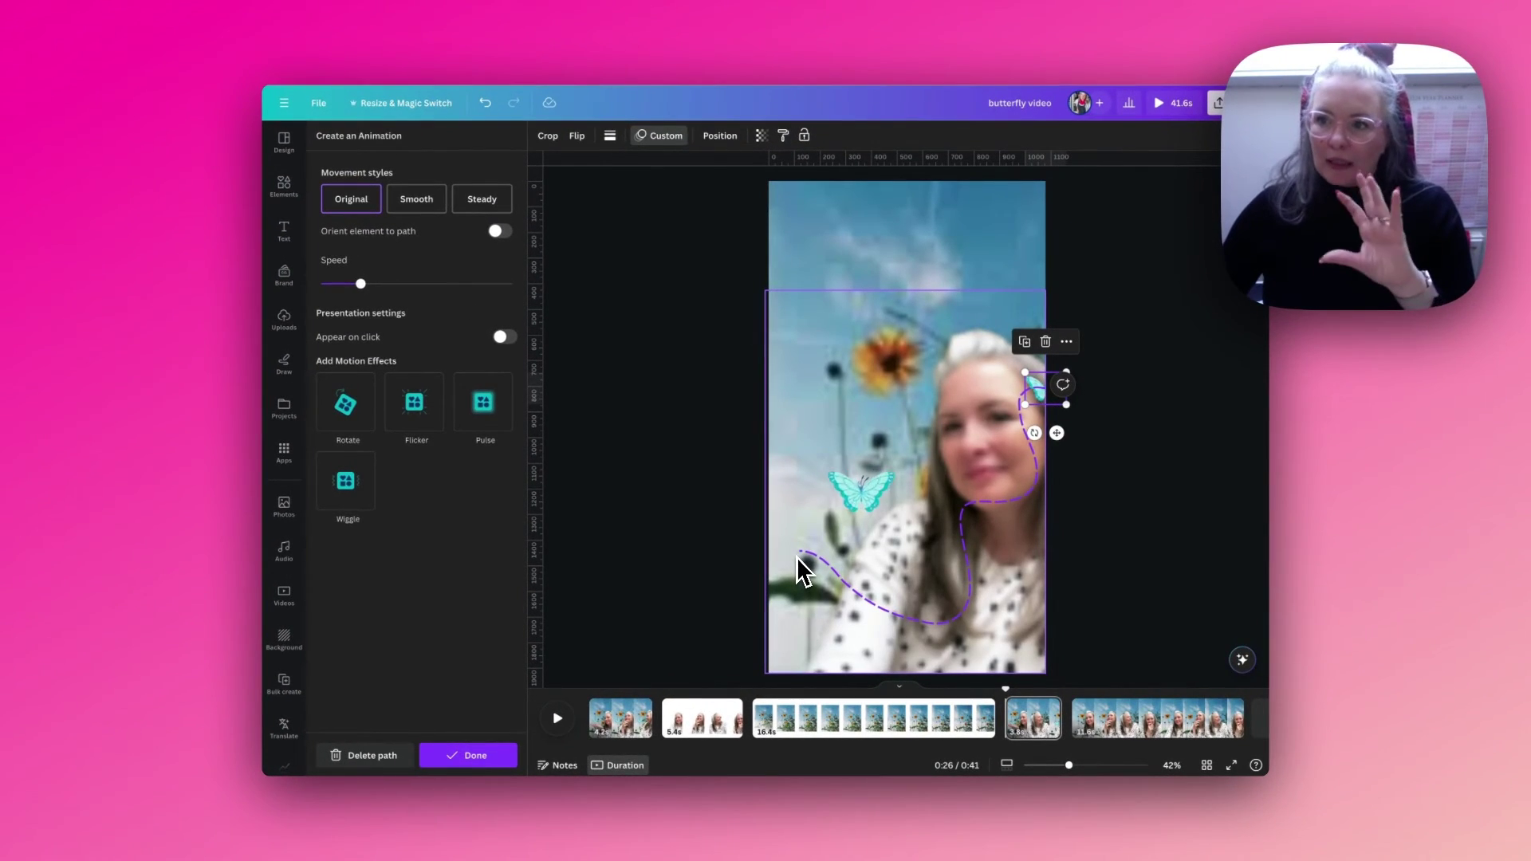
# Give the second butterfly's path Steady movement, Orient element to path, and slightly higher speed
pyautogui.click(478, 204)
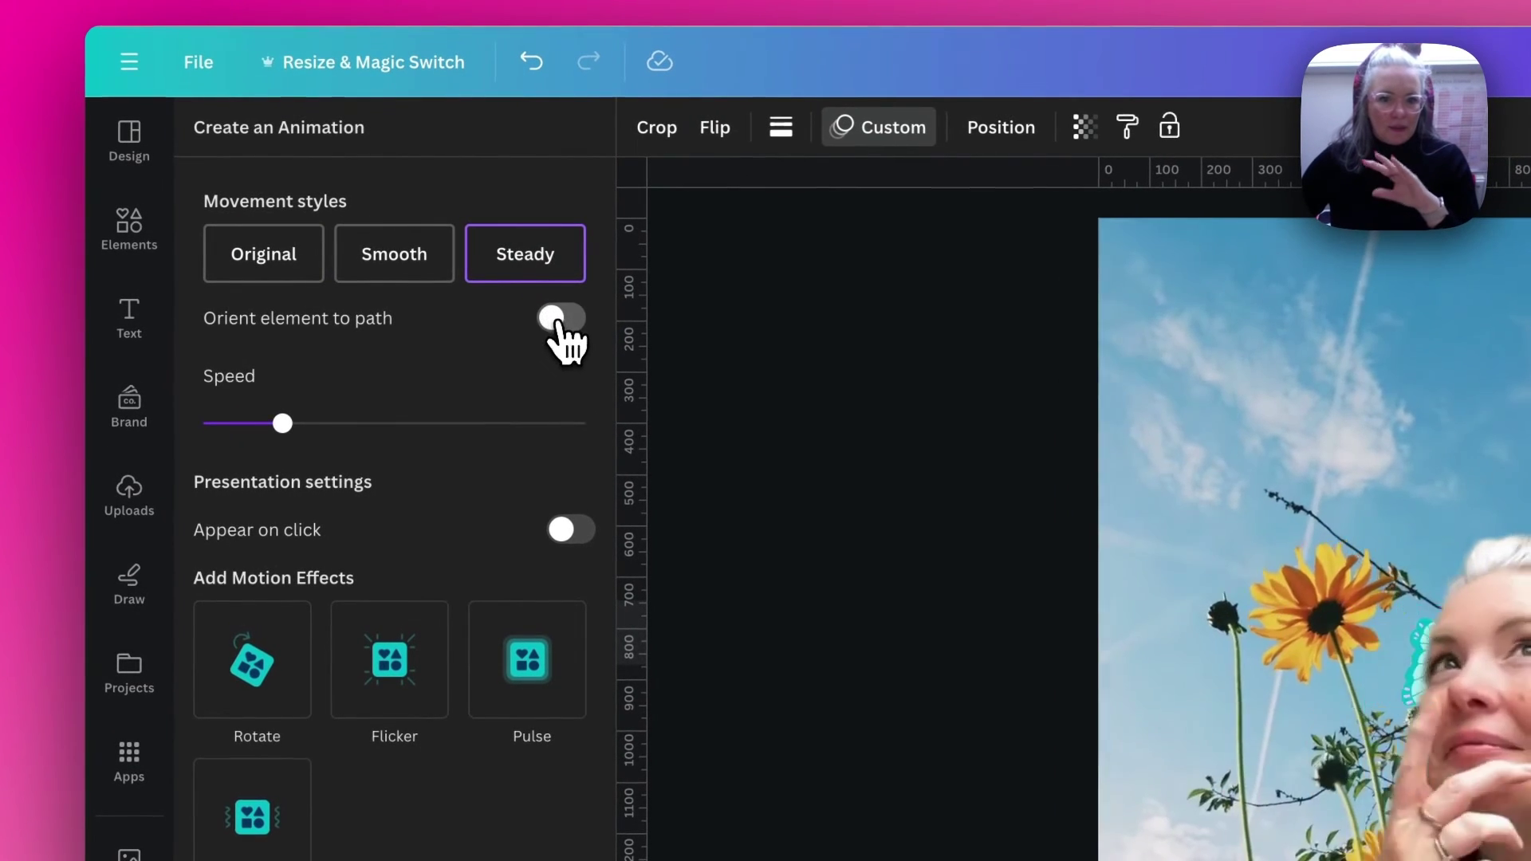
pyautogui.click(557, 315)
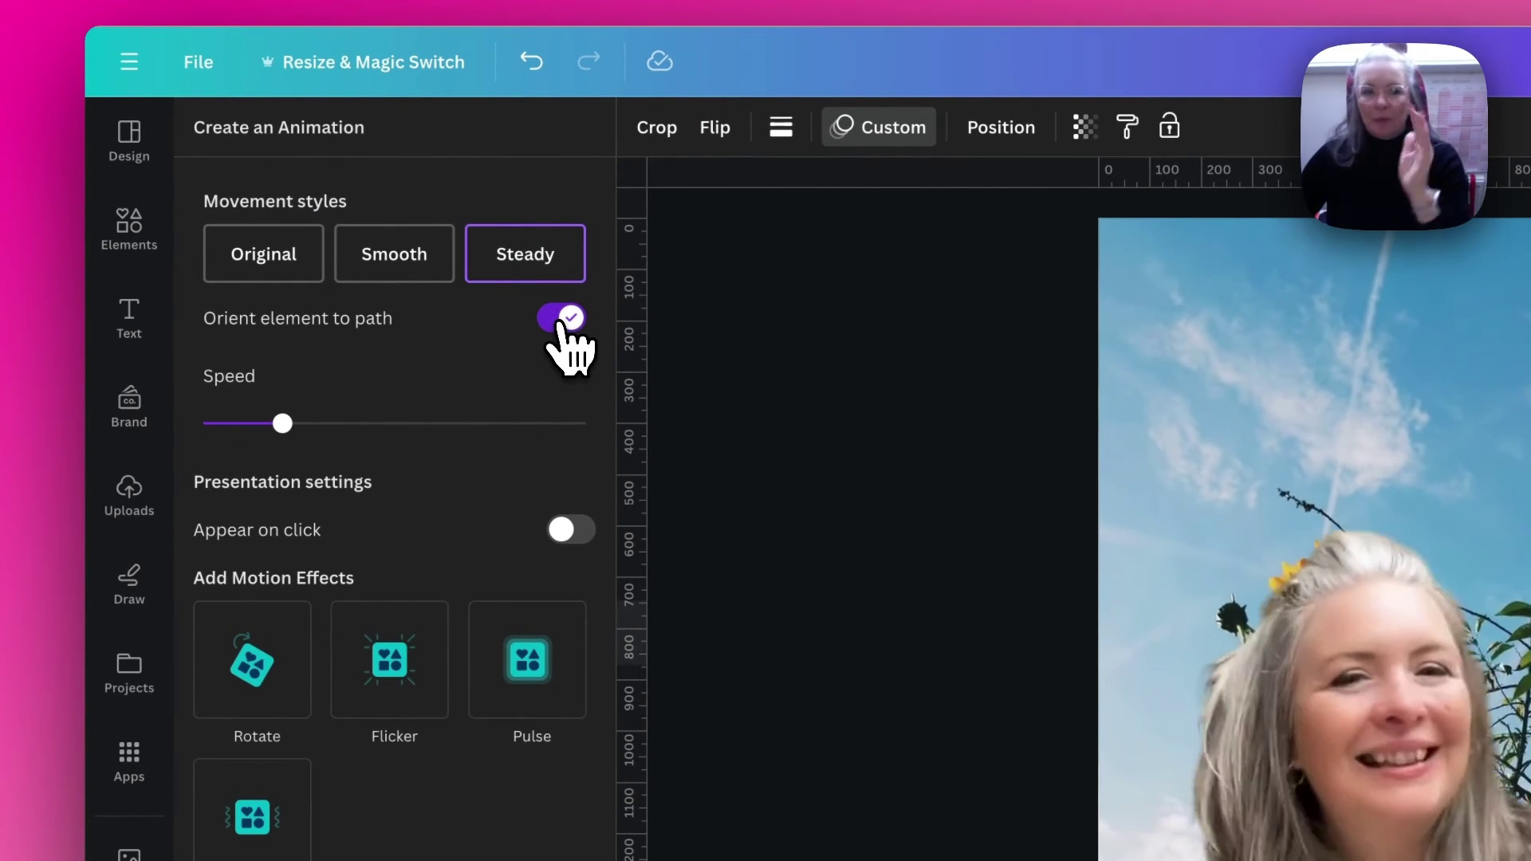
pyautogui.moveTo(301, 426); pyautogui.dragTo(339, 426)
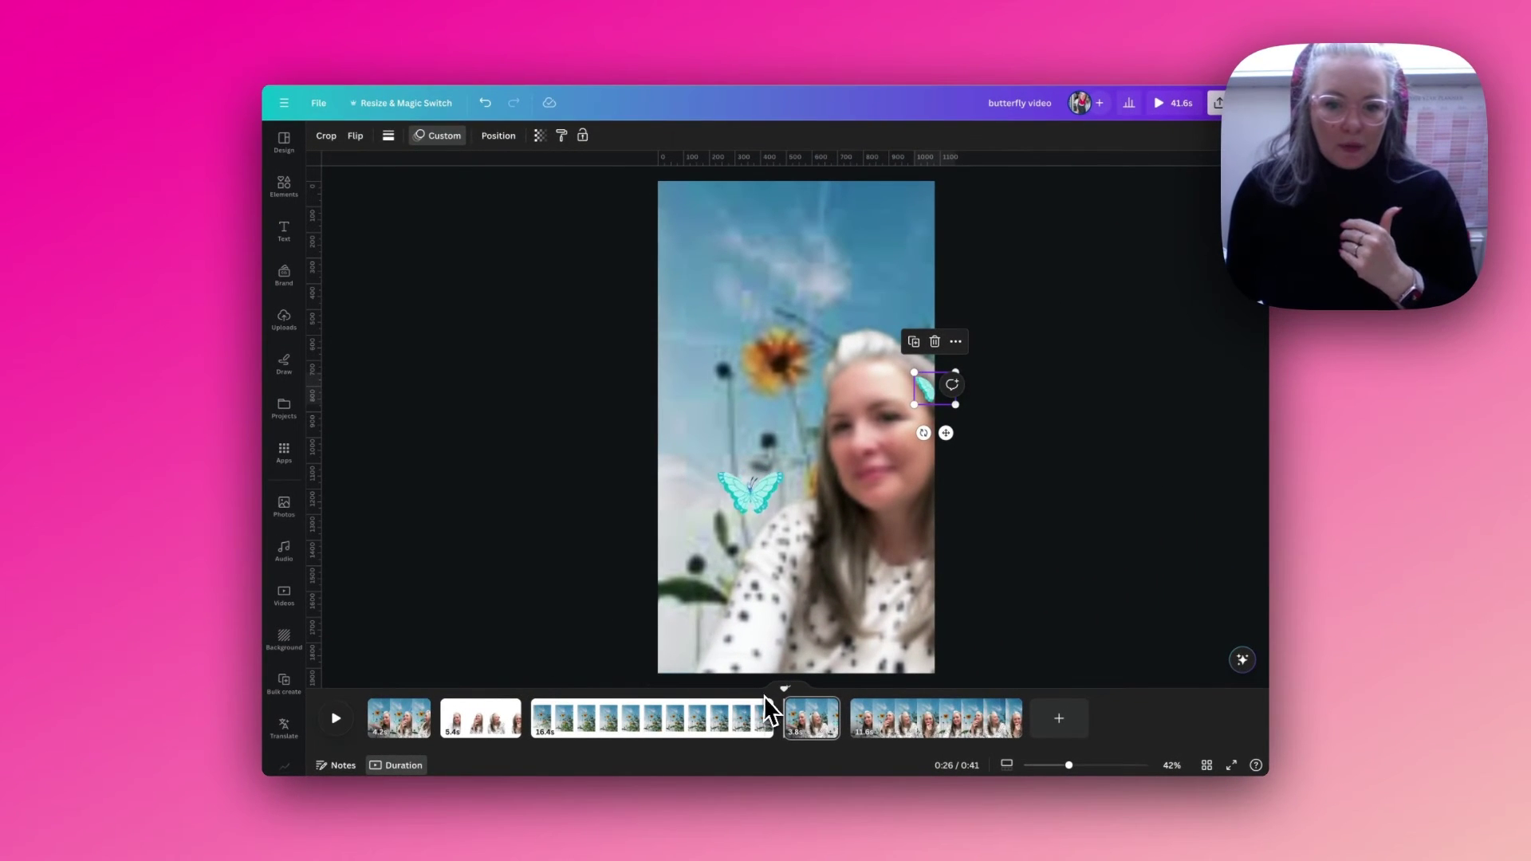
# Delete the final 11.6-second page, leaving a 29.9-second video, and play it back
pyautogui.click(889, 722)
pyautogui.press('Delete')
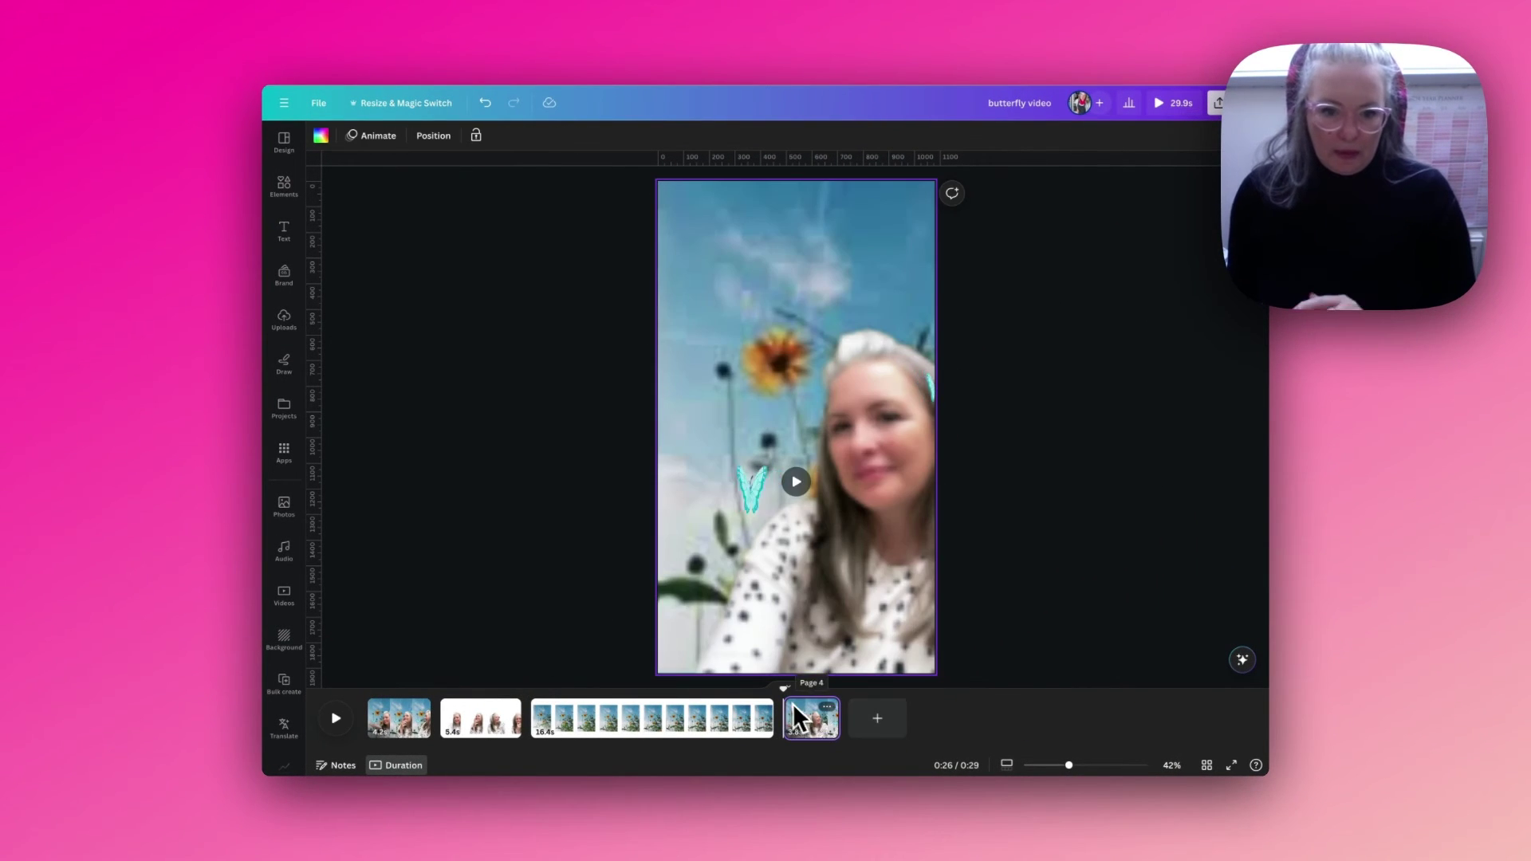
pyautogui.click(341, 718)
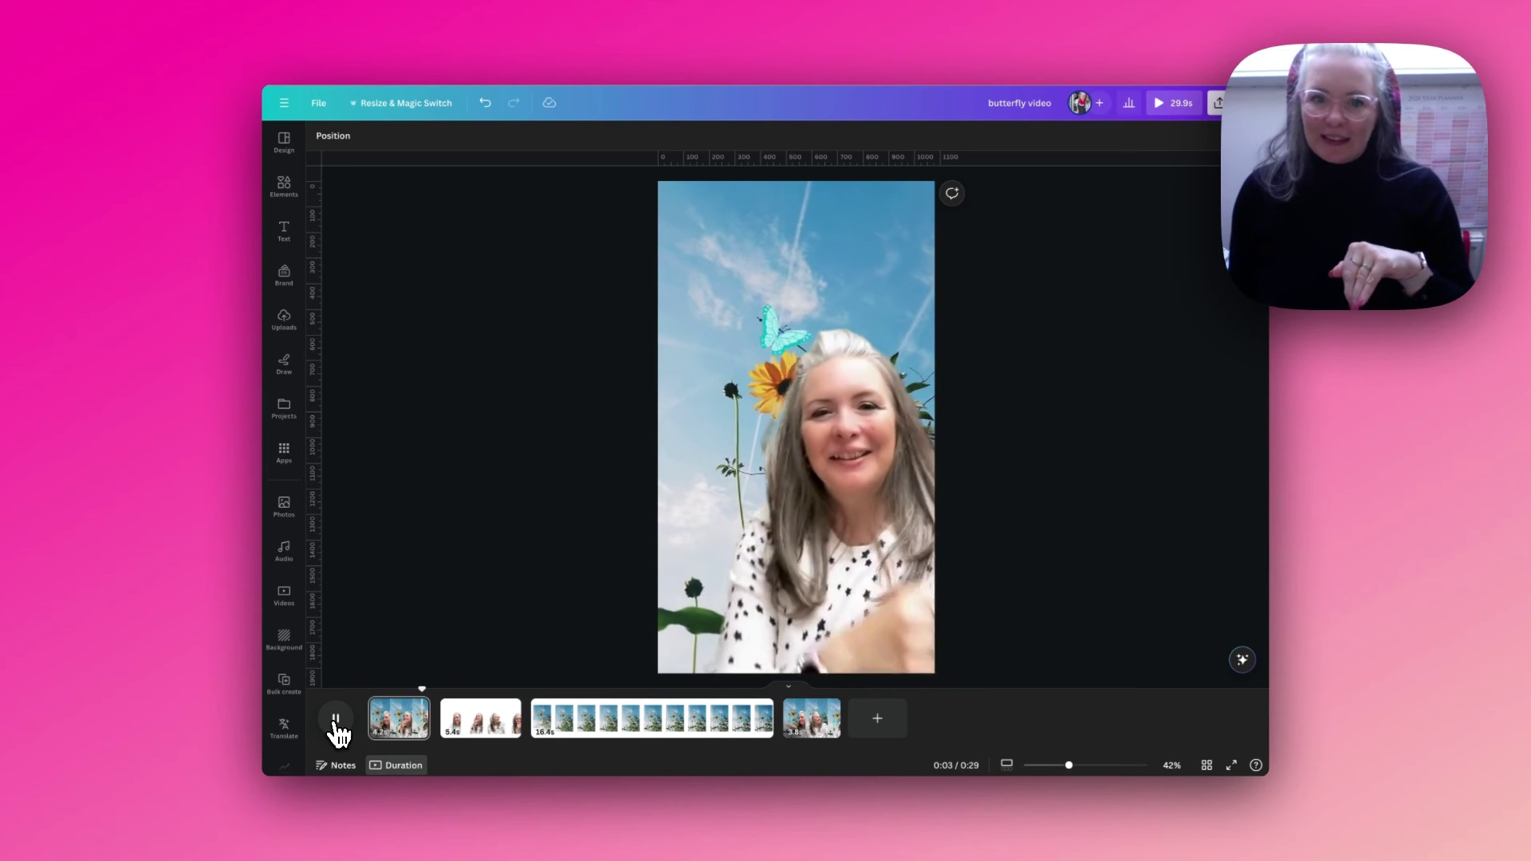
pyautogui.click(343, 727)
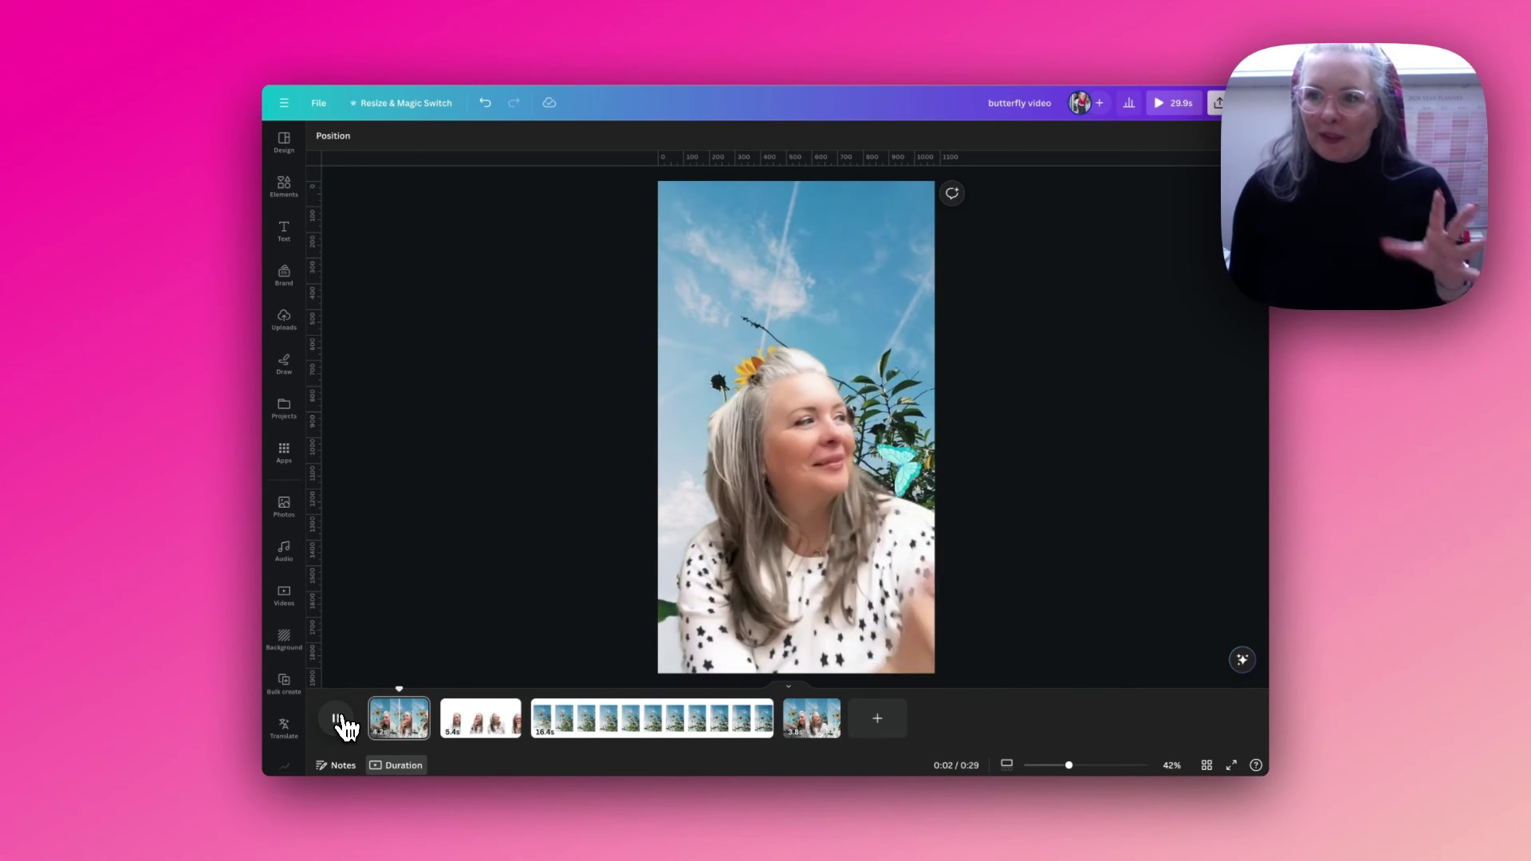
pyautogui.click(343, 725)
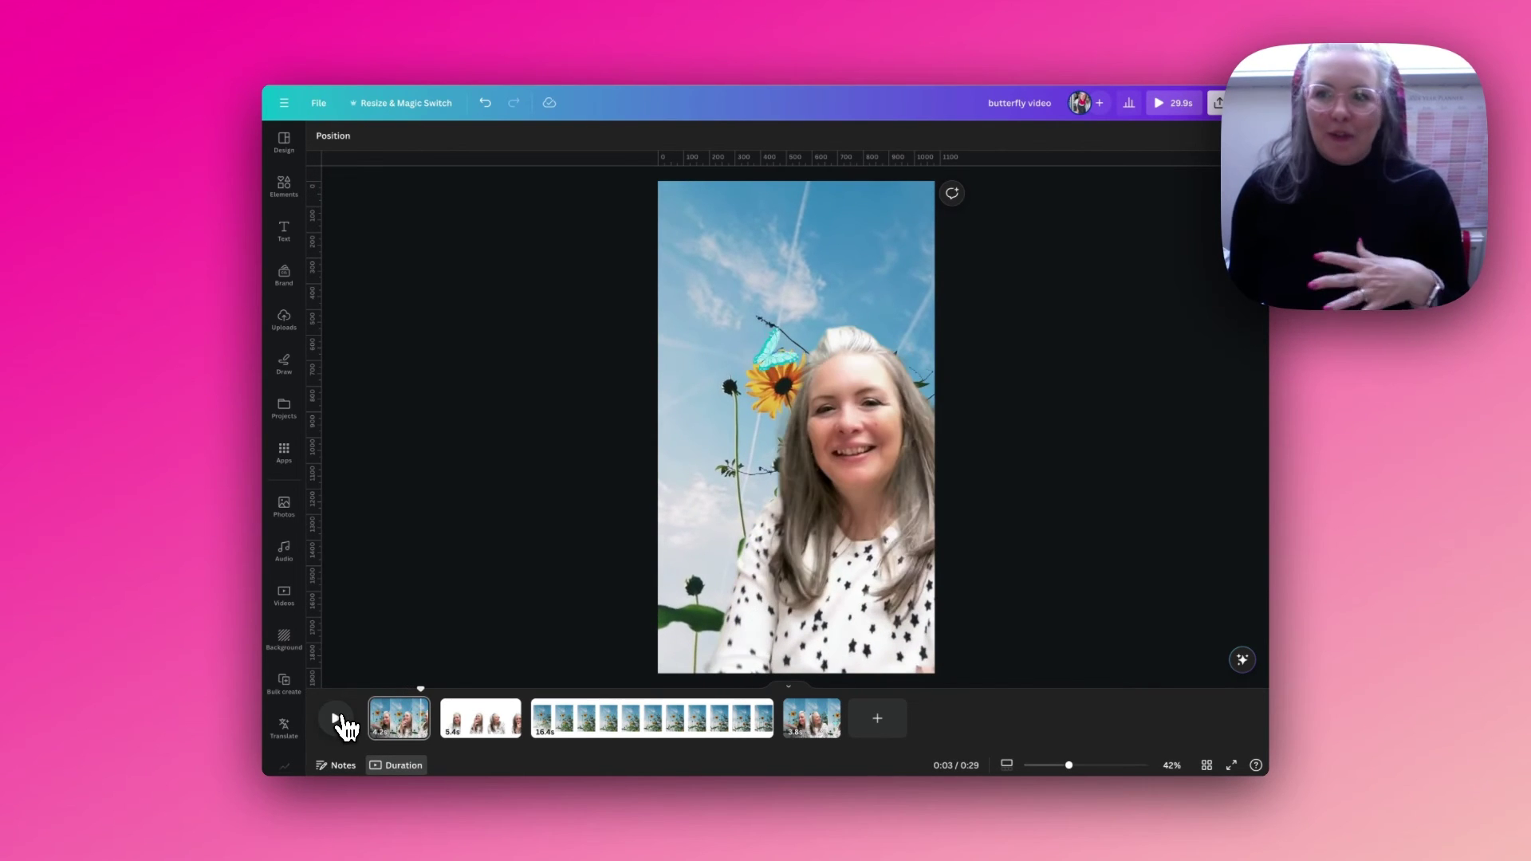